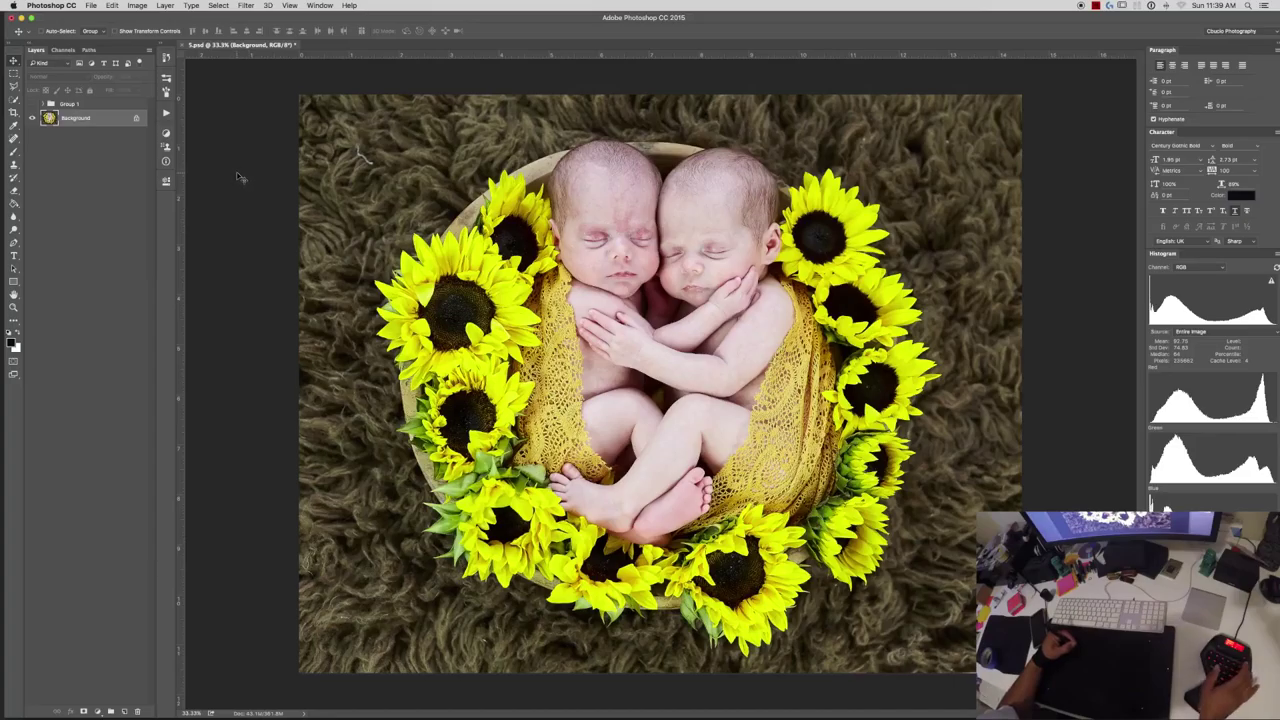
Run the sharpening action that duplicates the background as layer RT and smooth its skin with Portraiture's Smoothing: Normal preset.
{"action": "key", "text": "super+F1"}
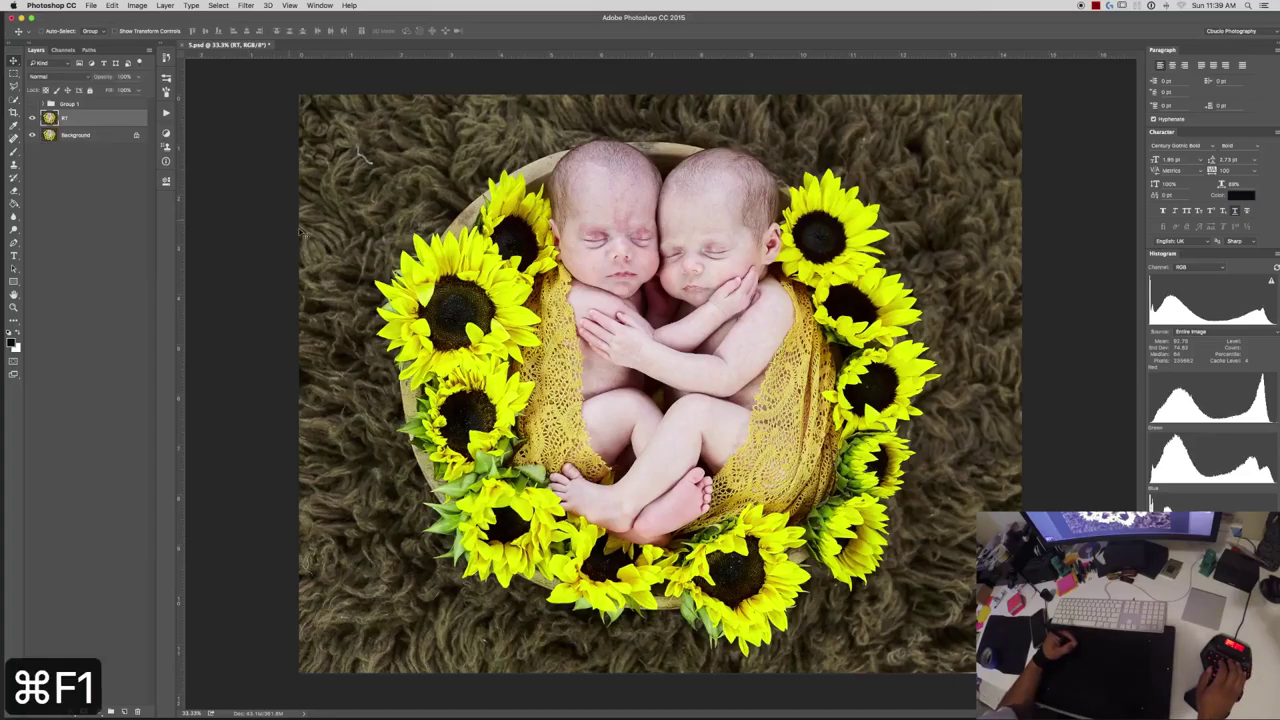
{"action": "left_click", "coordinate": [167, 116]}
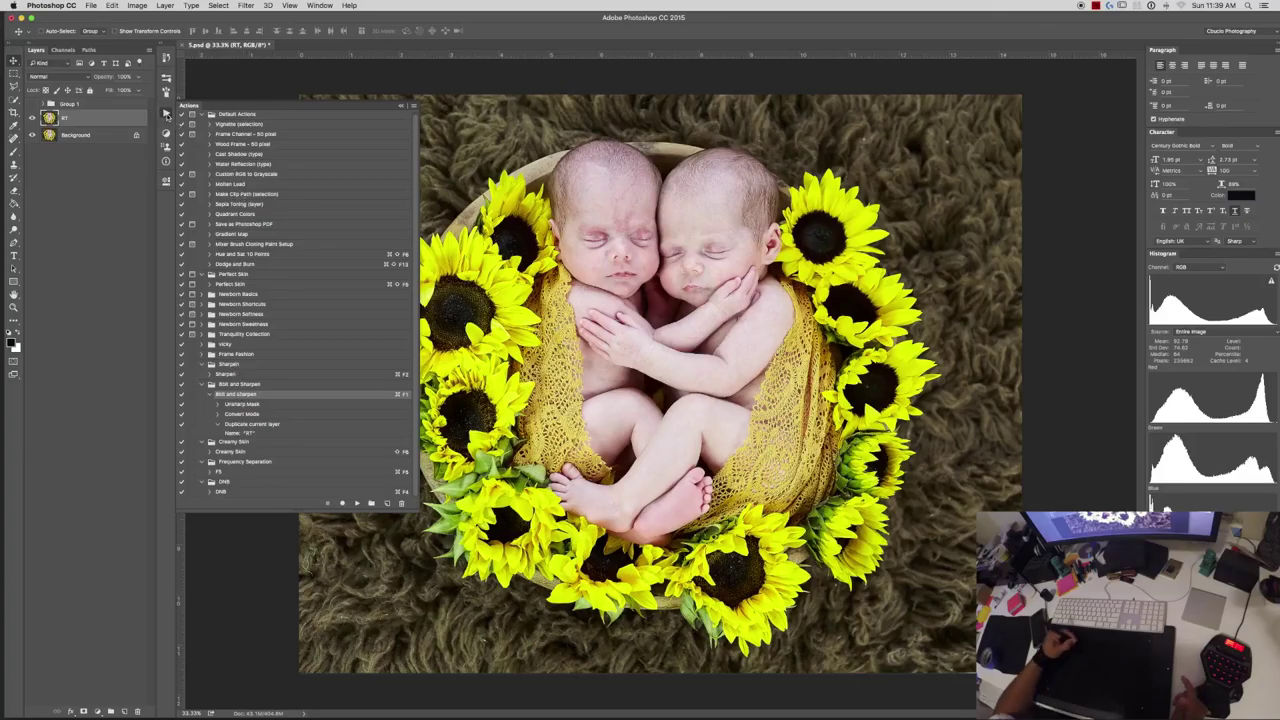
{"action": "left_click", "coordinate": [167, 114]}
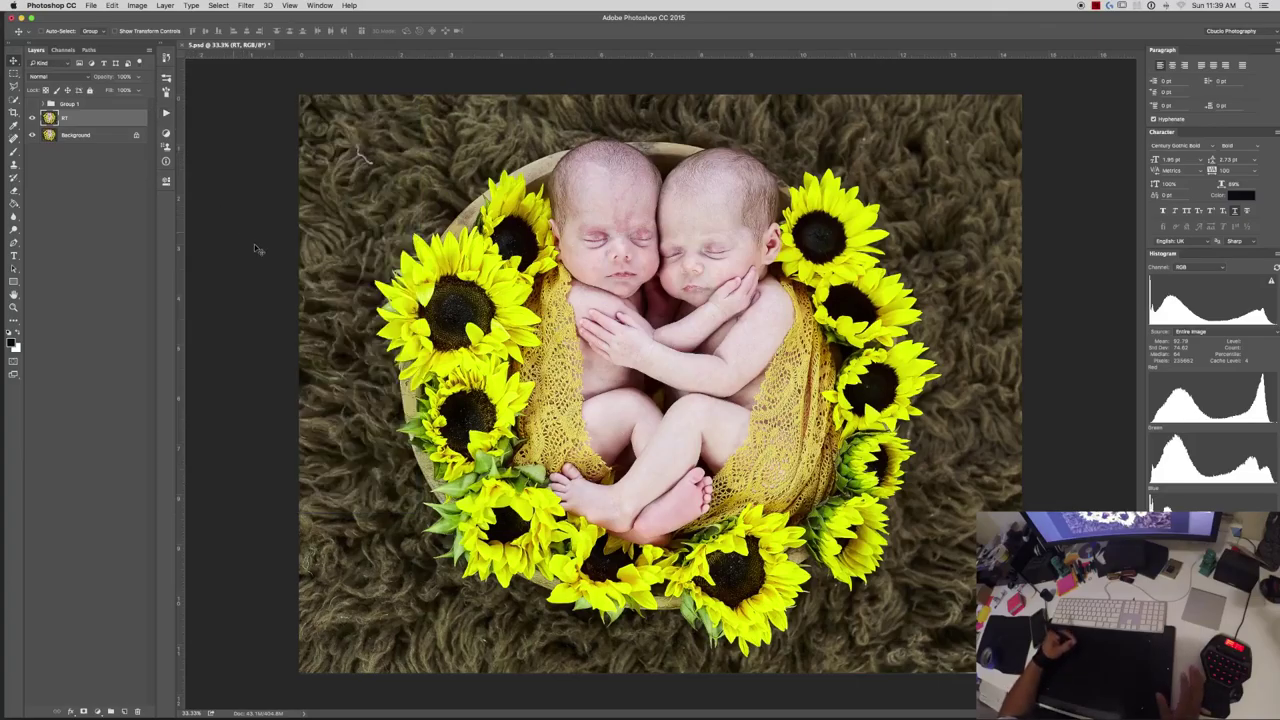
{"action": "key", "text": "ctrl+alt+super+p"}
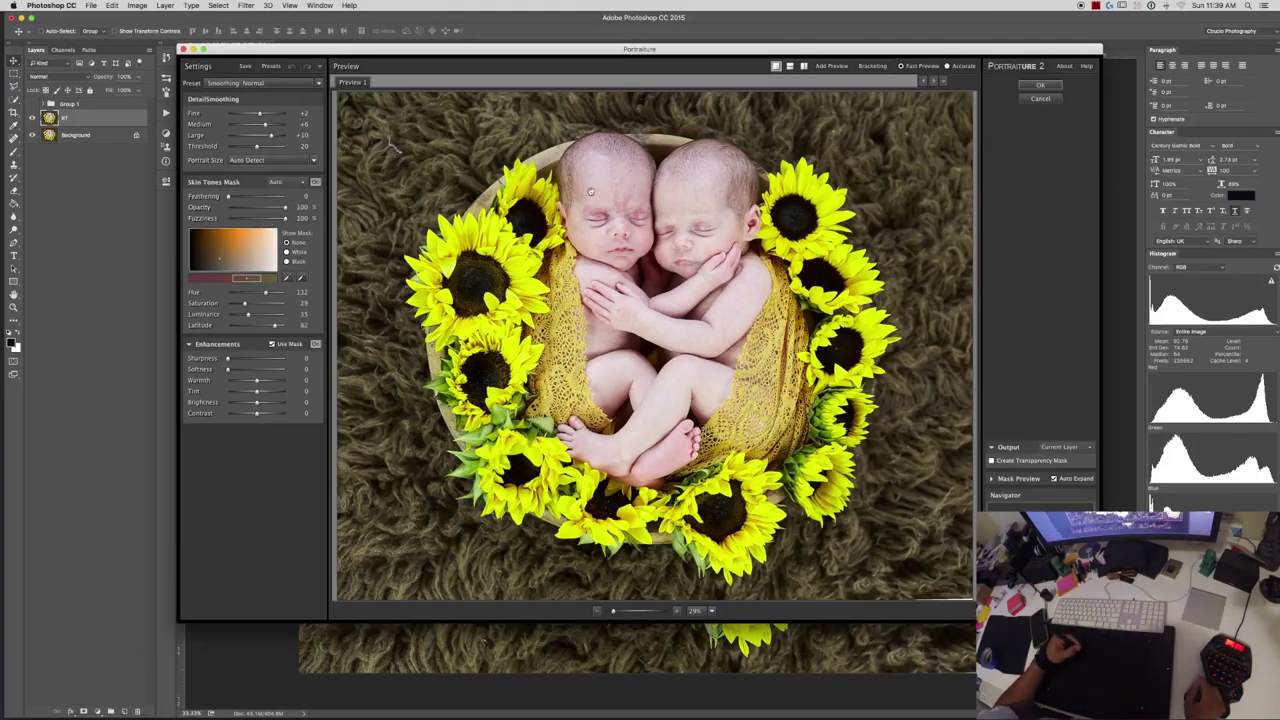
{"action": "left_click", "coordinate": [1040, 85]}
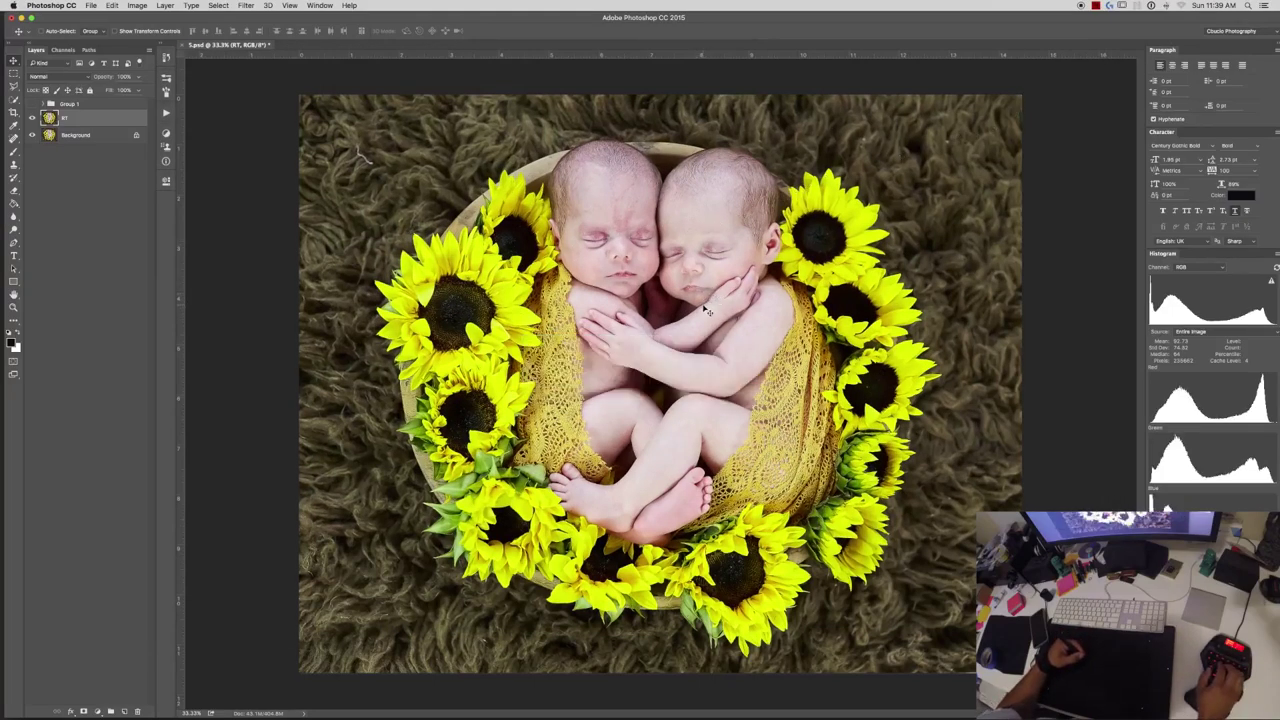
{"action": "key", "text": "ctrl+alt+super+e"}
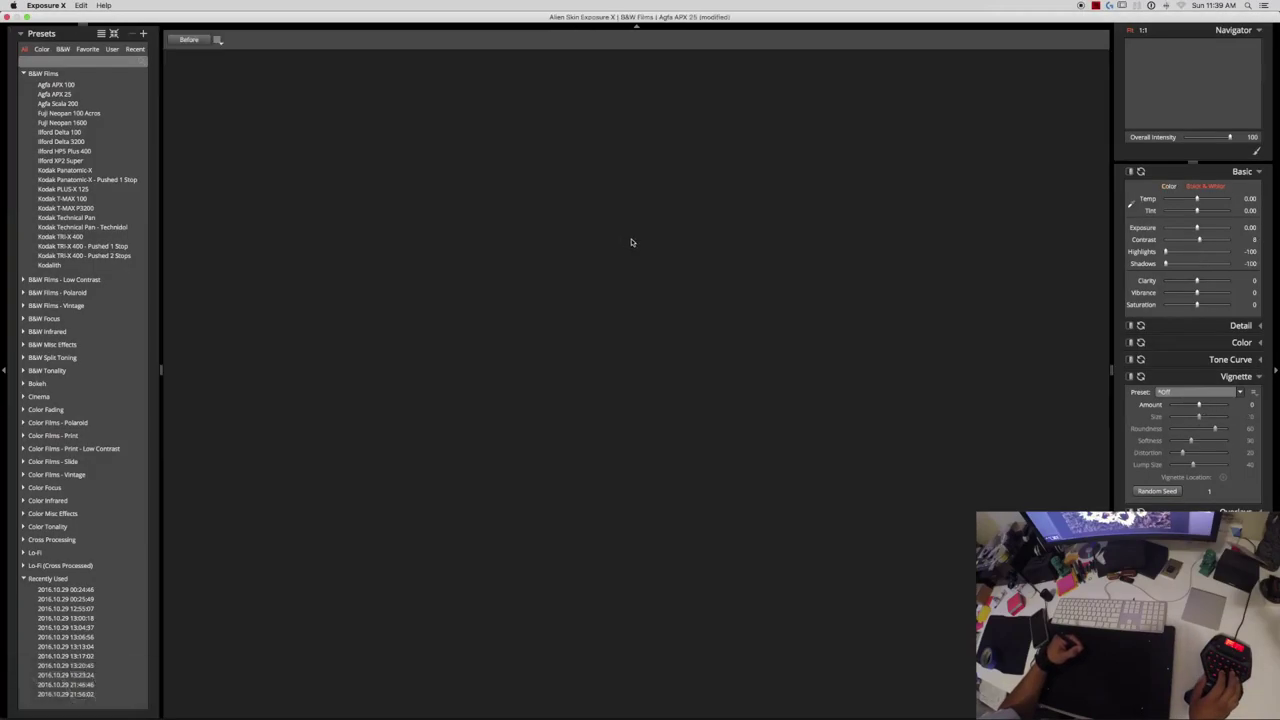
{"action": "key", "text": "Return"}
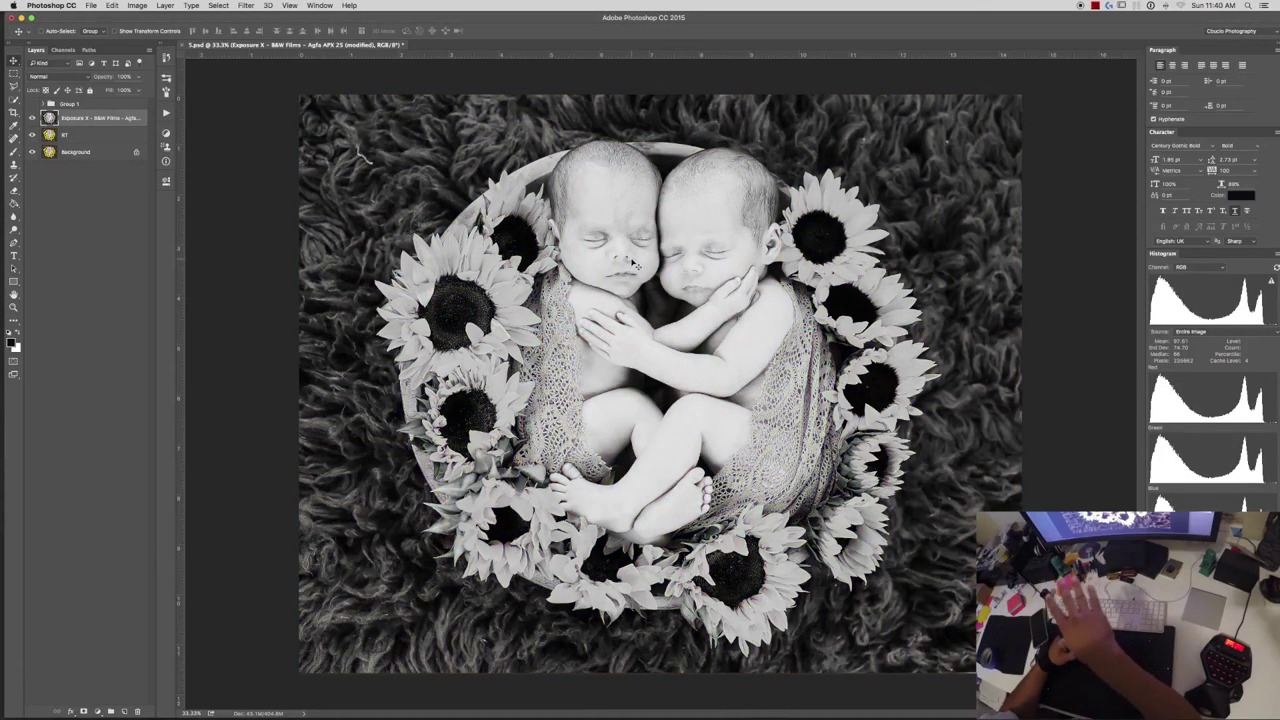
{"action": "key", "text": "alt+super+z"}
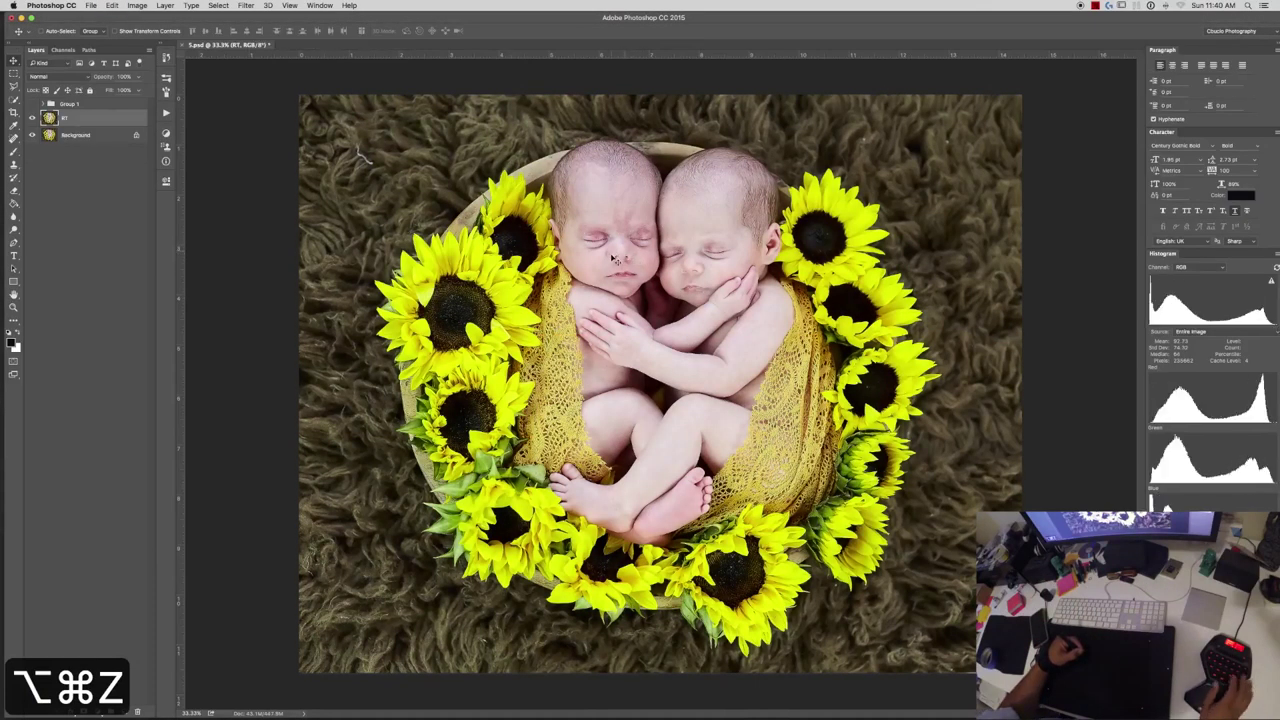
Apply the recently used Exposure X preset 2016.10.29 13:23:24 to the photo.
{"action": "key", "text": "ctrl+alt+super+e"}
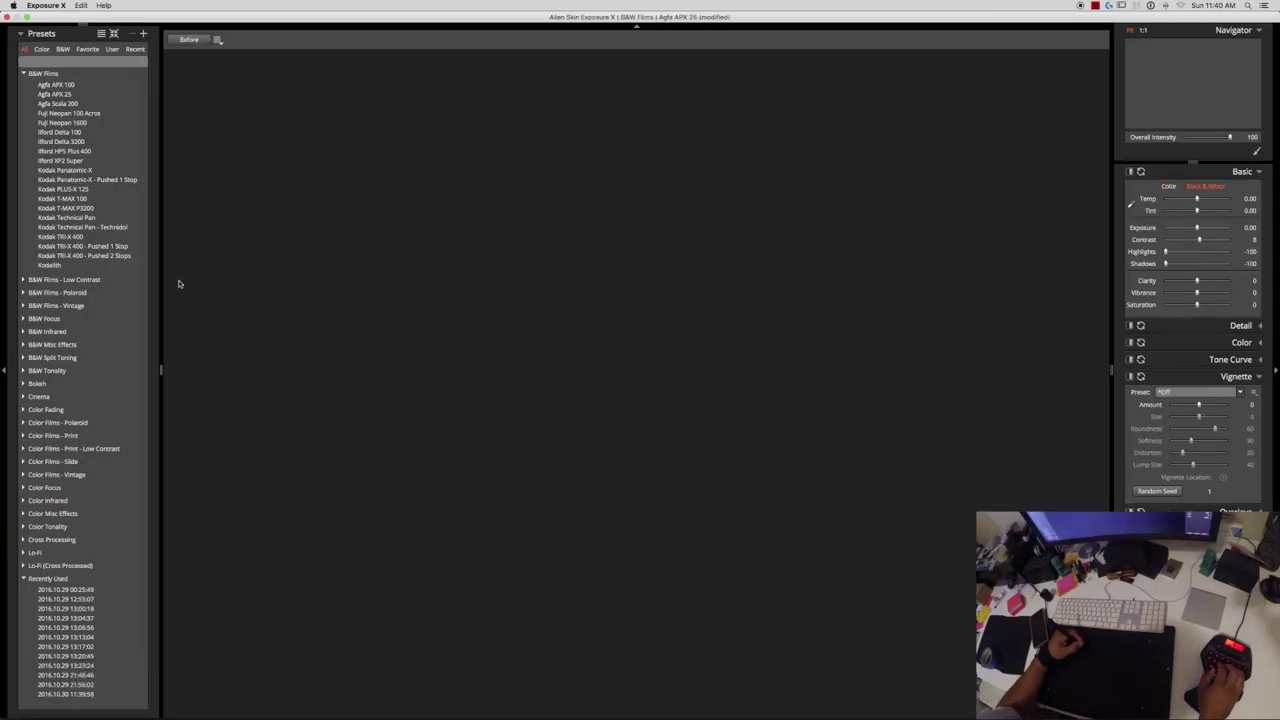
{"action": "left_click", "coordinate": [70, 676]}
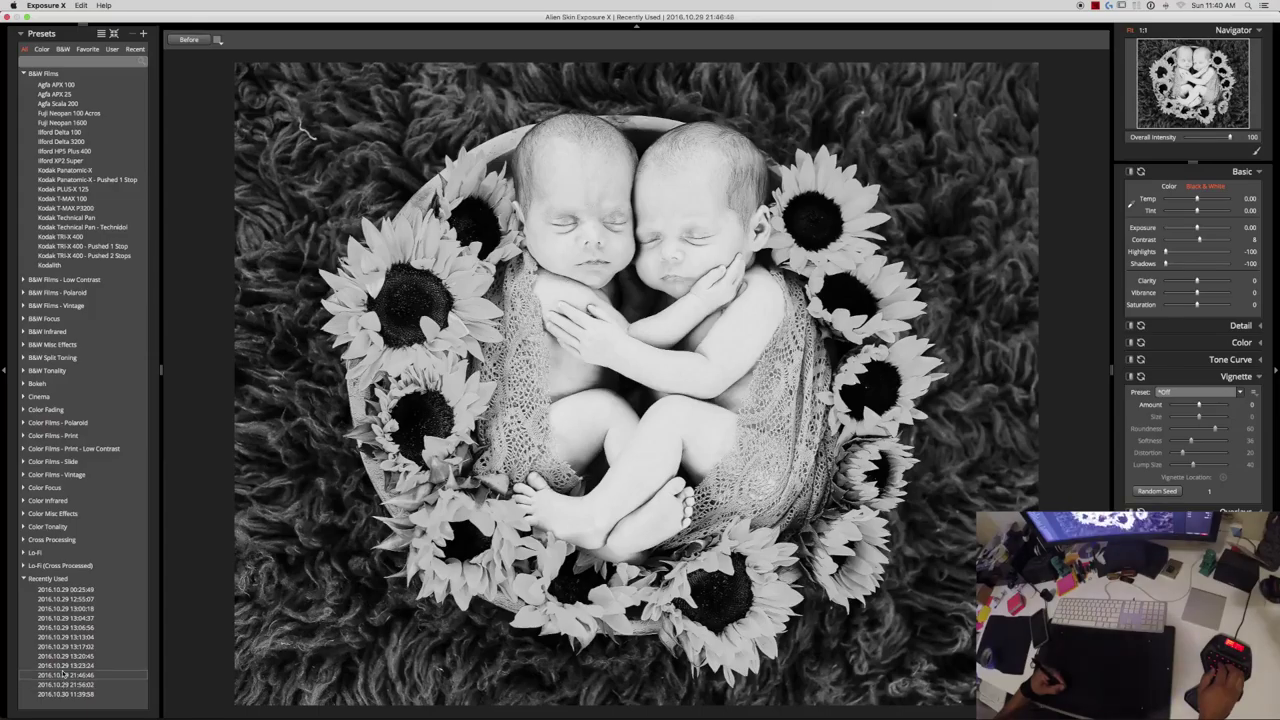
{"action": "left_click", "coordinate": [63, 666]}
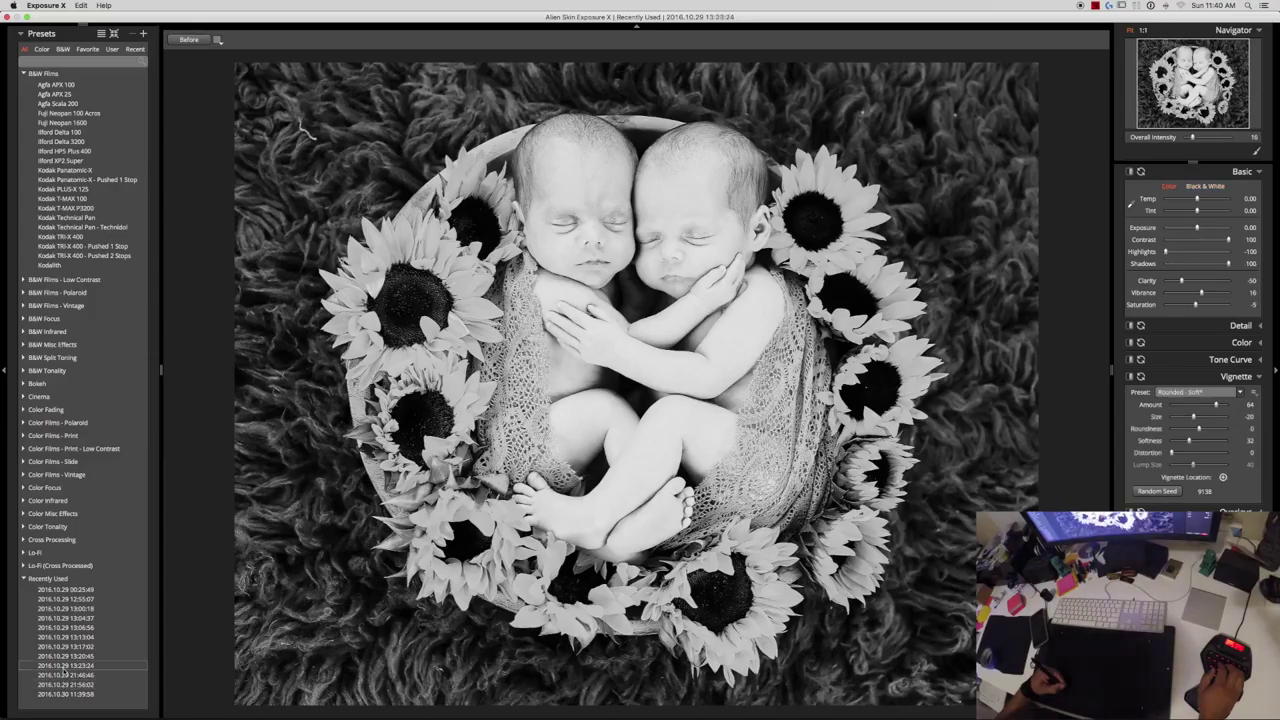
{"action": "key", "text": "Return"}
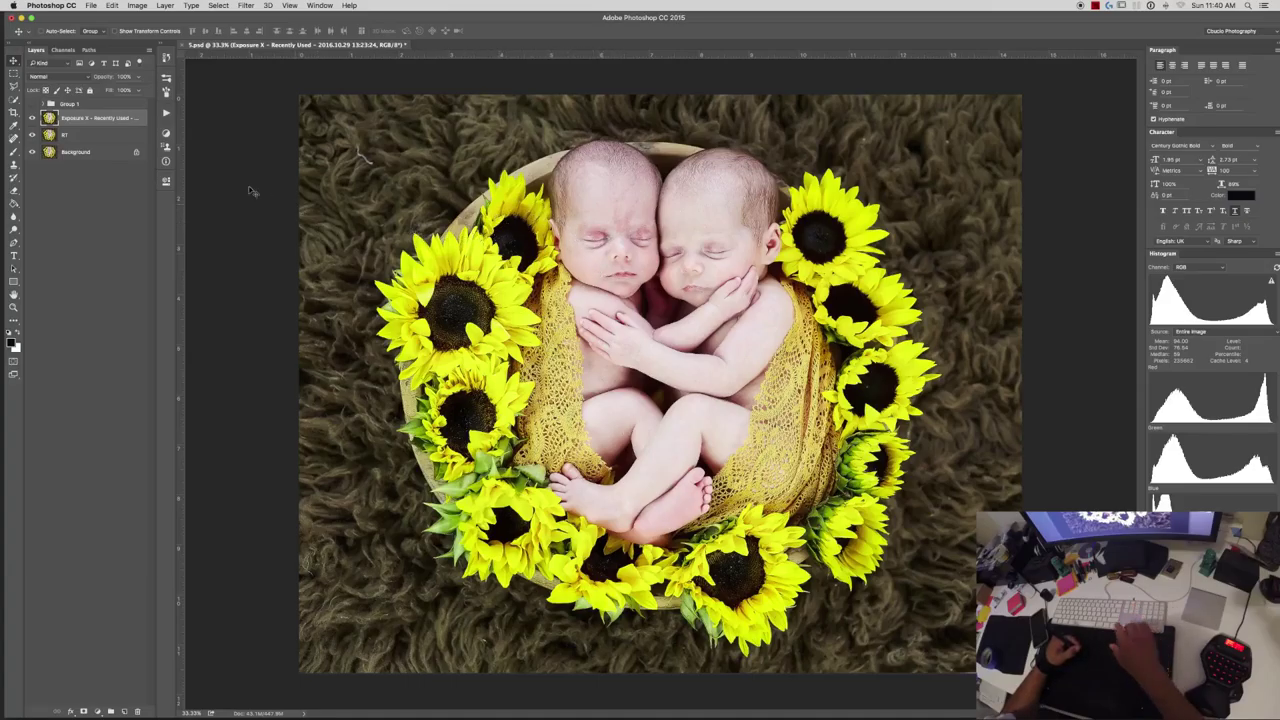
Delete the Exposure X and RT layers so that only the Background remains below Group 1.
{"action": "left_click", "coordinate": [104, 136]}
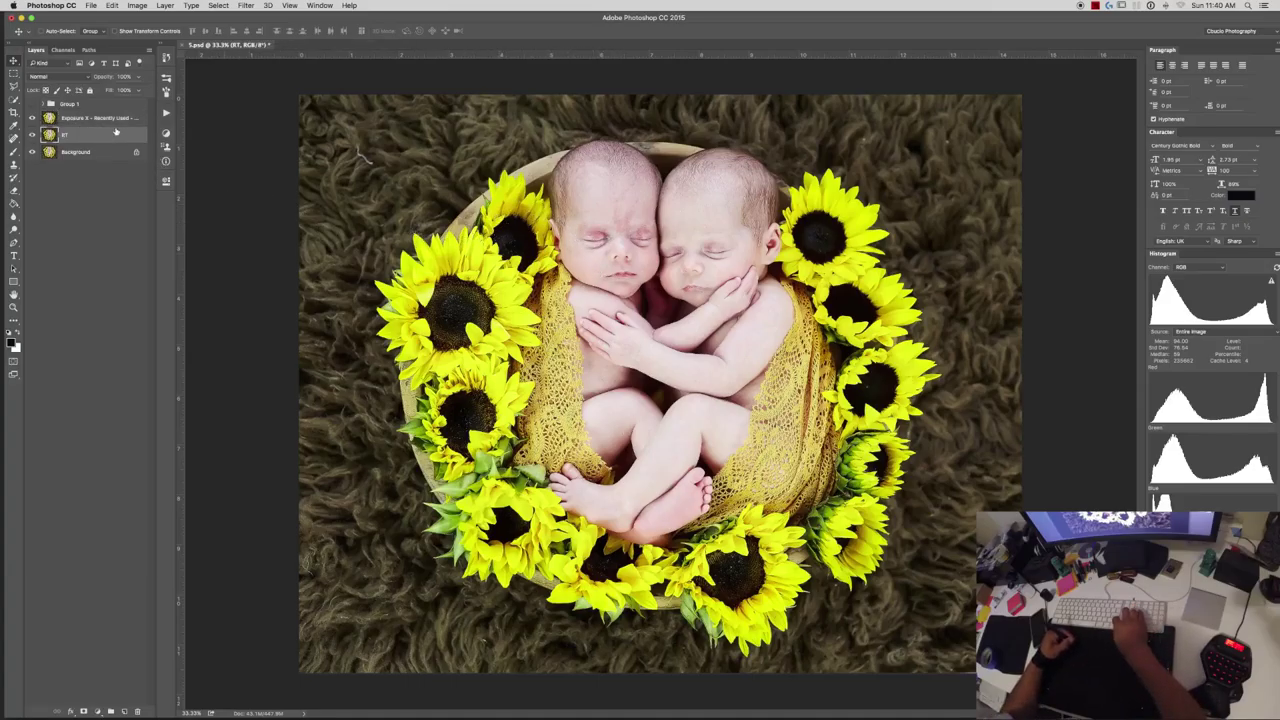
{"action": "key", "text": "shift"}
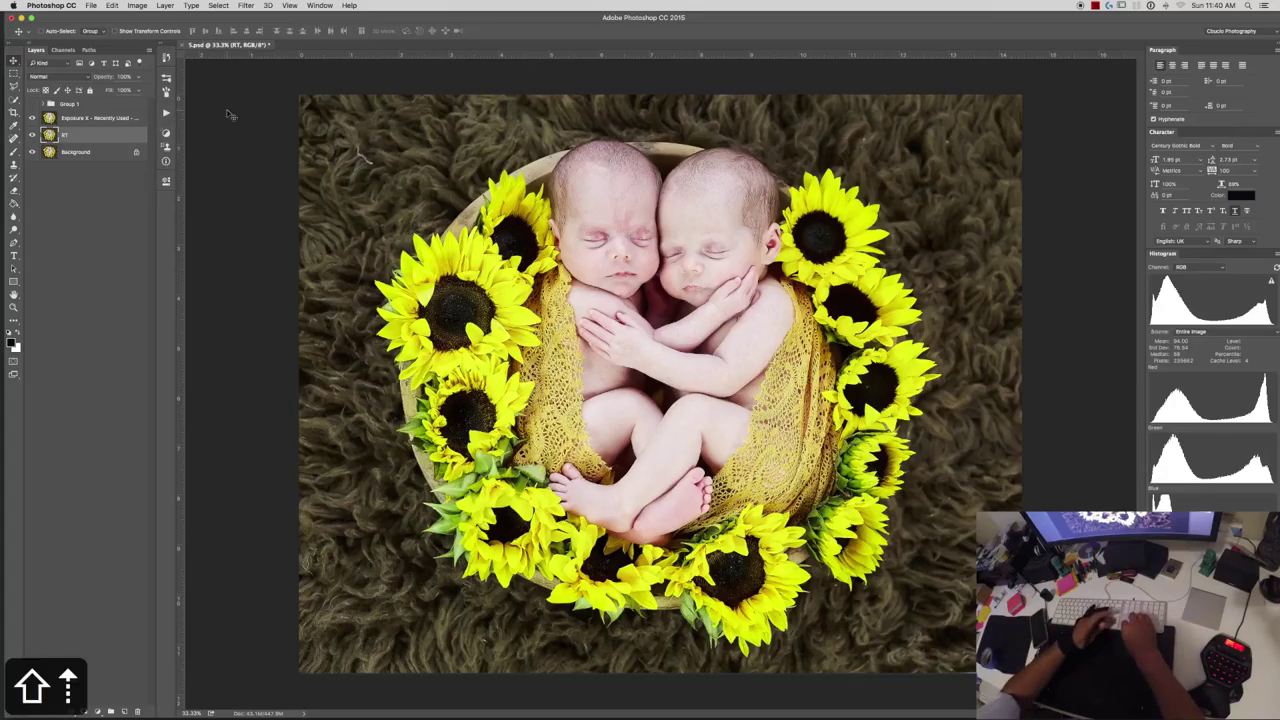
{"action": "left_click", "coordinate": [105, 118], "text": "shift"}
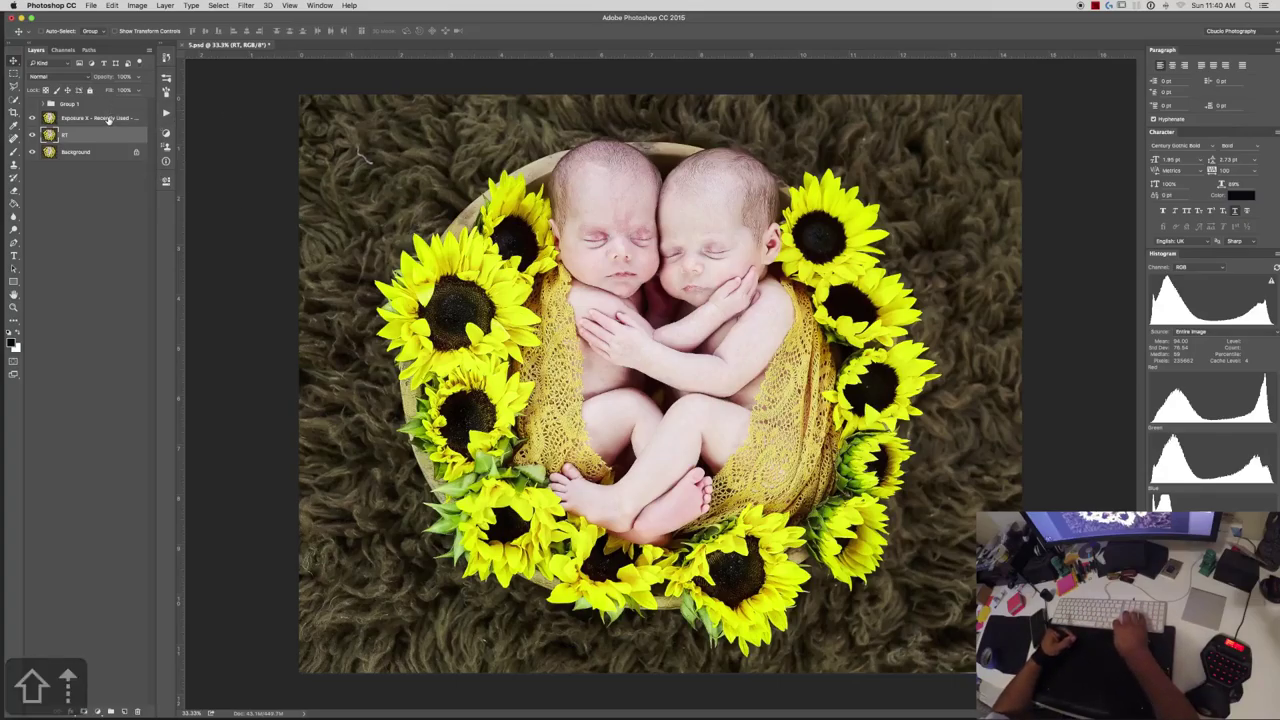
{"action": "left_click_drag", "start_coordinate": [112, 130], "coordinate": [138, 711]}
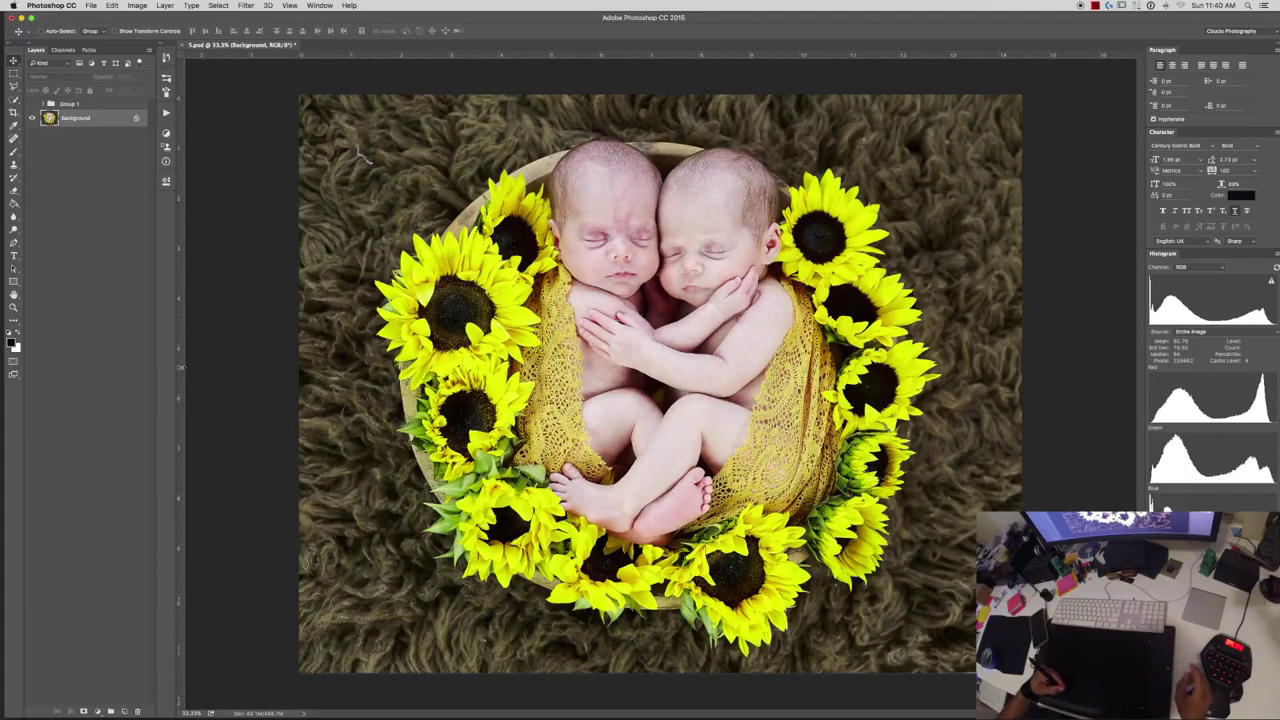
Rerun the sharpening action to create a new RT layer and apply Portraiture with its Smoothing: Normal preset.
{"action": "key", "text": "super+F1"}
{"action": "key", "text": "ctrl+alt+super+p"}
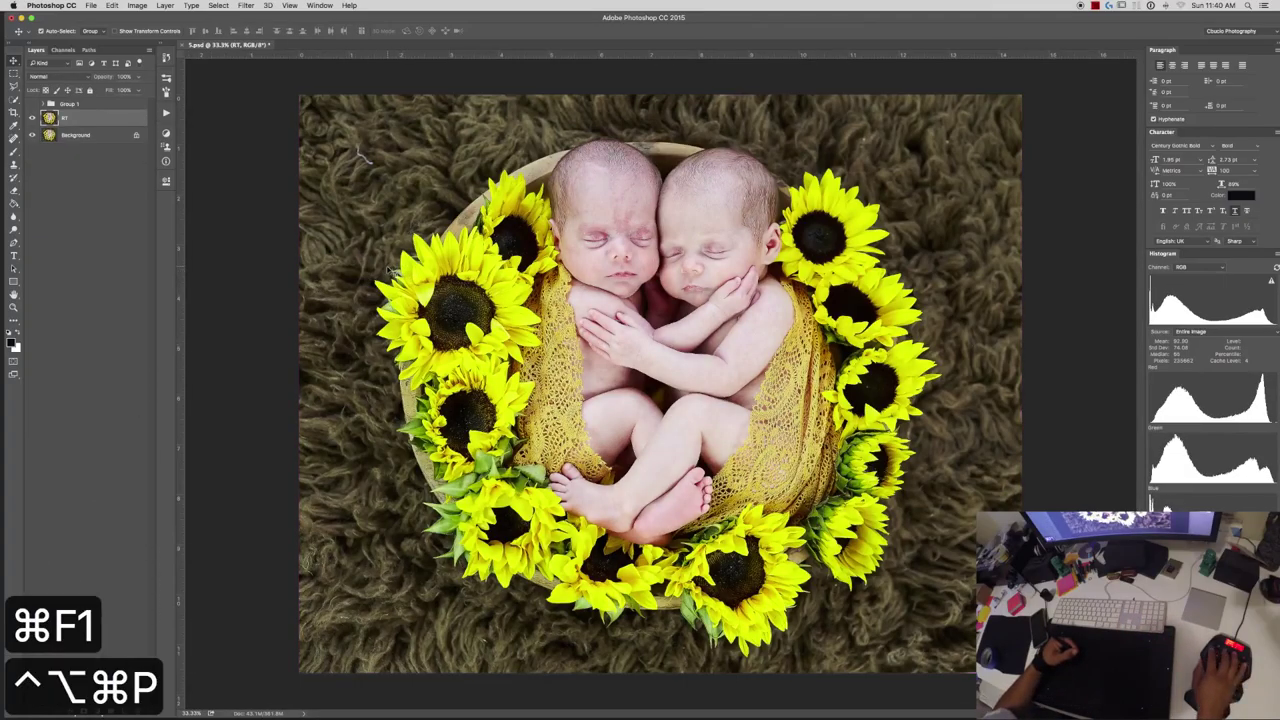
{"action": "key", "text": "Return"}
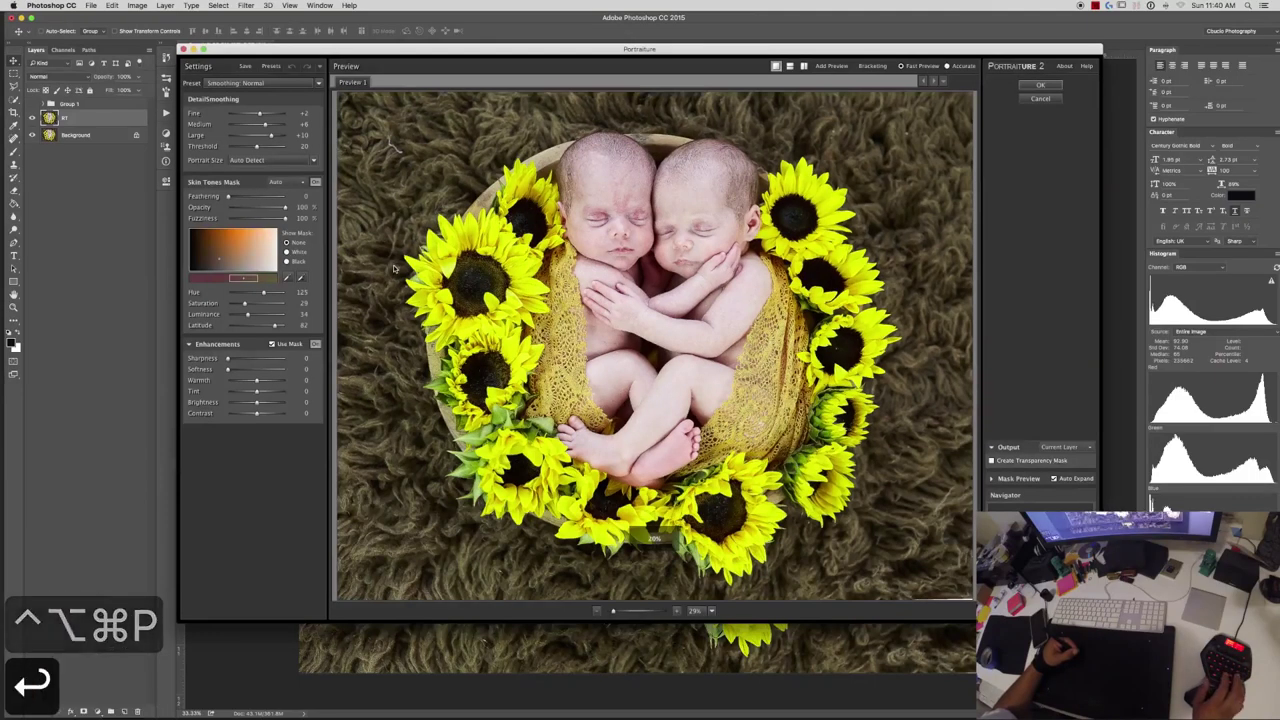
Run Exposure X on the smoothed RT layer with the last used preset, 2016.10.29 13:23:24.
{"action": "key", "text": "ctrl+alt+super+e"}
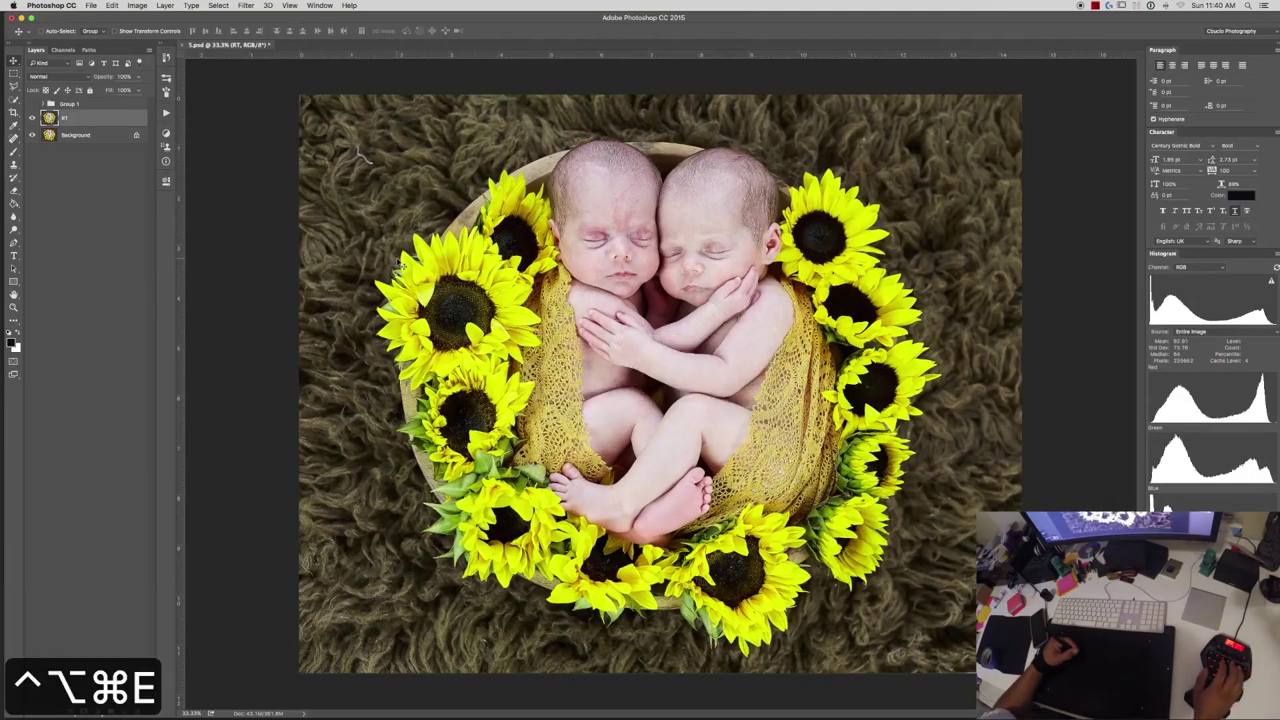
{"action": "key", "text": "ctrl+alt+super+e"}
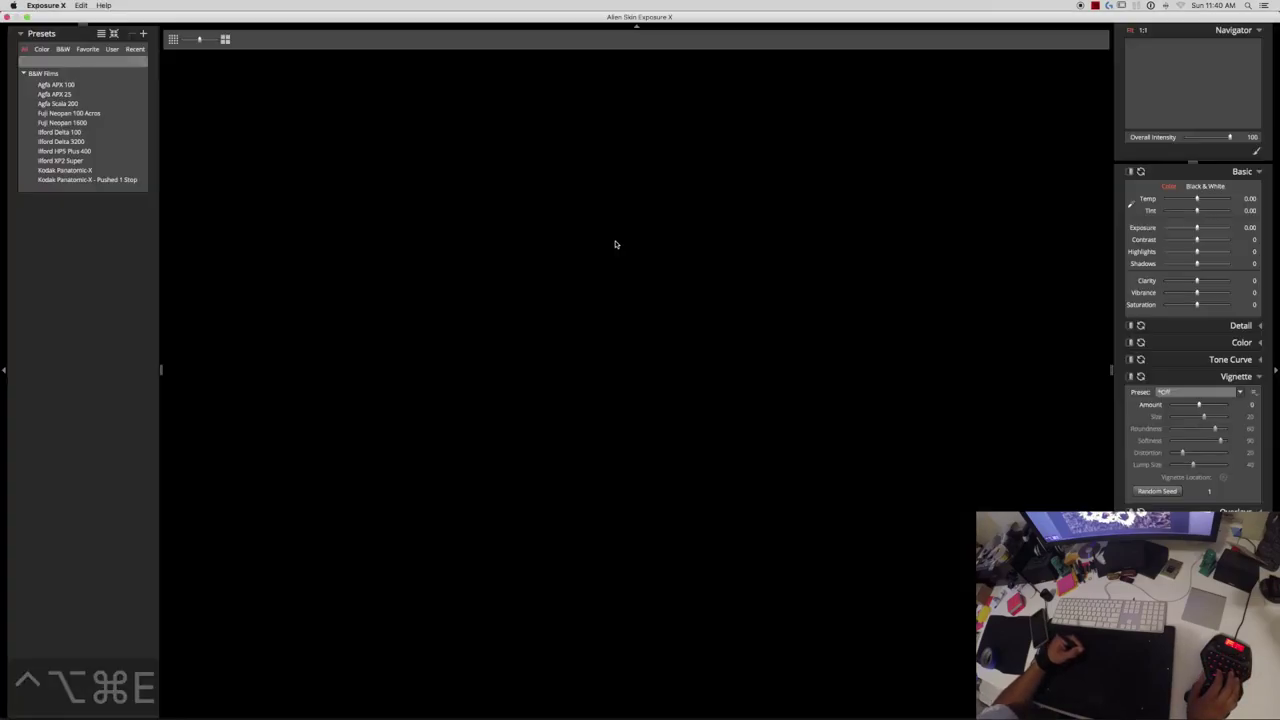
{"action": "key", "text": "Return"}
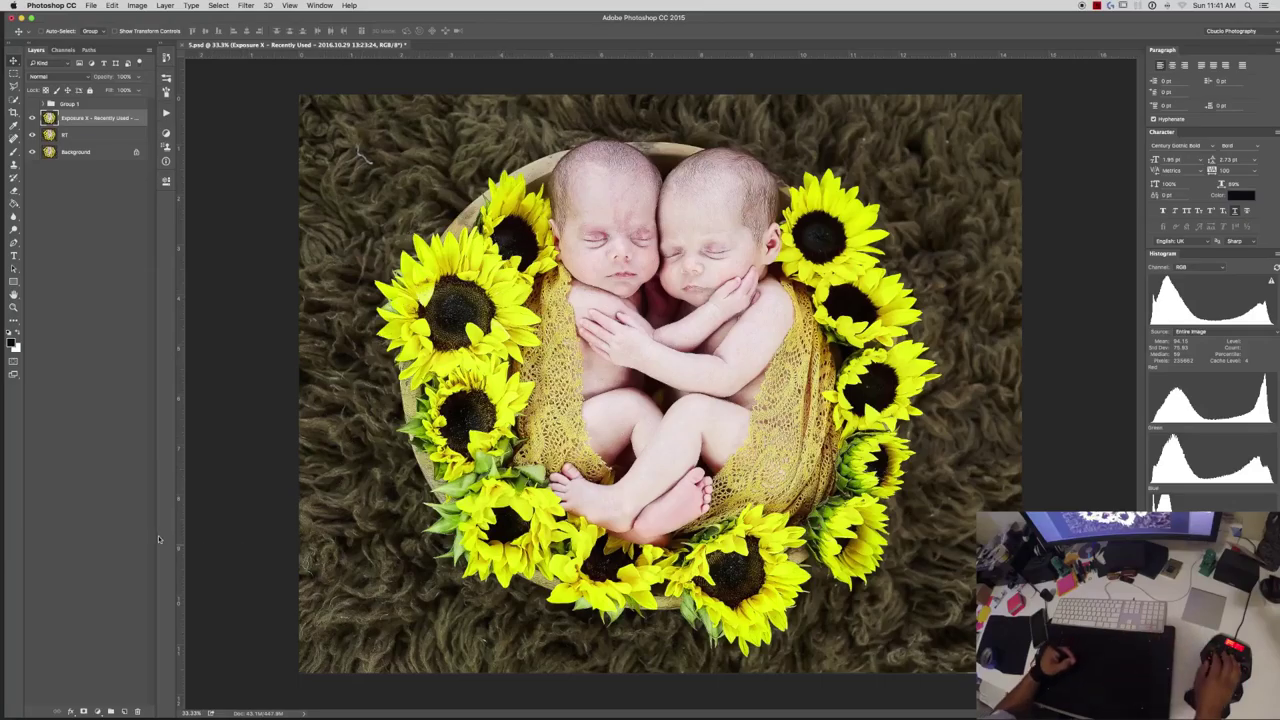
Add an empty layer above the Exposure X layer and spot-heal blemishes on the left baby's cheek with a small healing brush.
{"action": "left_click", "coordinate": [124, 711]}
{"action": "key", "text": "z"}
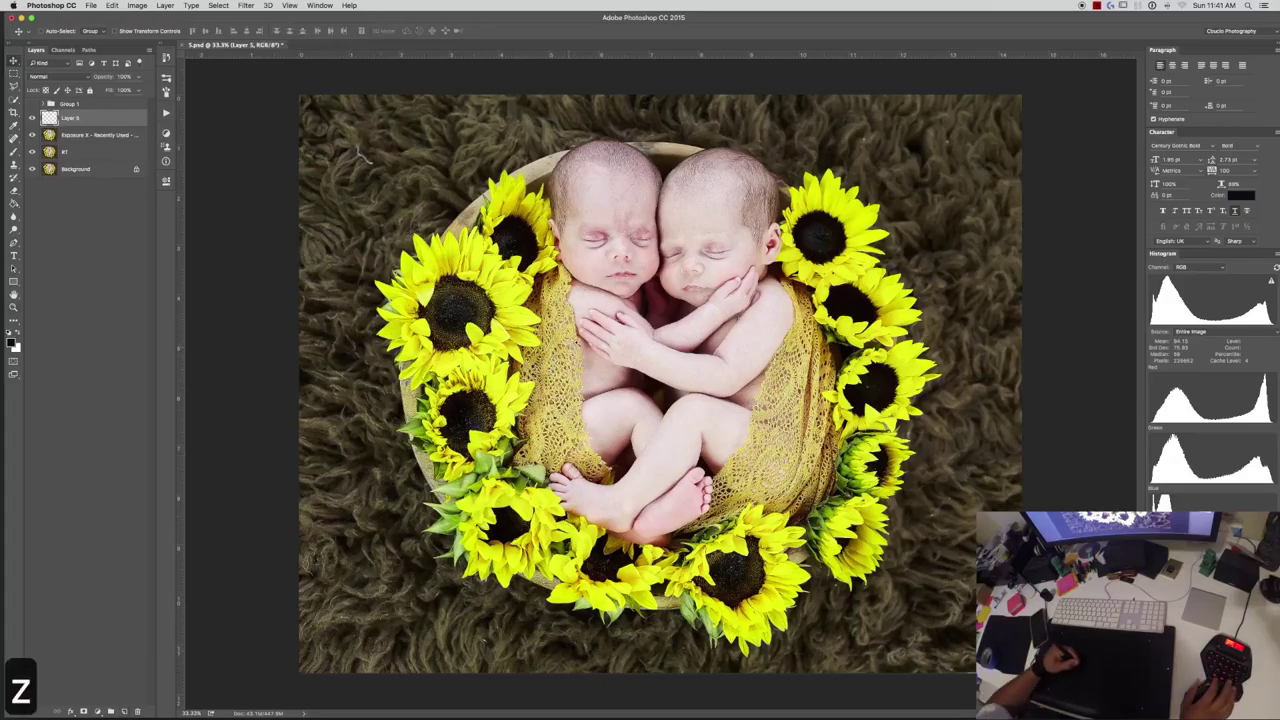
{"action": "left_click", "coordinate": [640, 291]}
{"action": "left_click_drag", "start_coordinate": [684, 258], "coordinate": [656, 366]}
{"action": "key", "text": "j"}
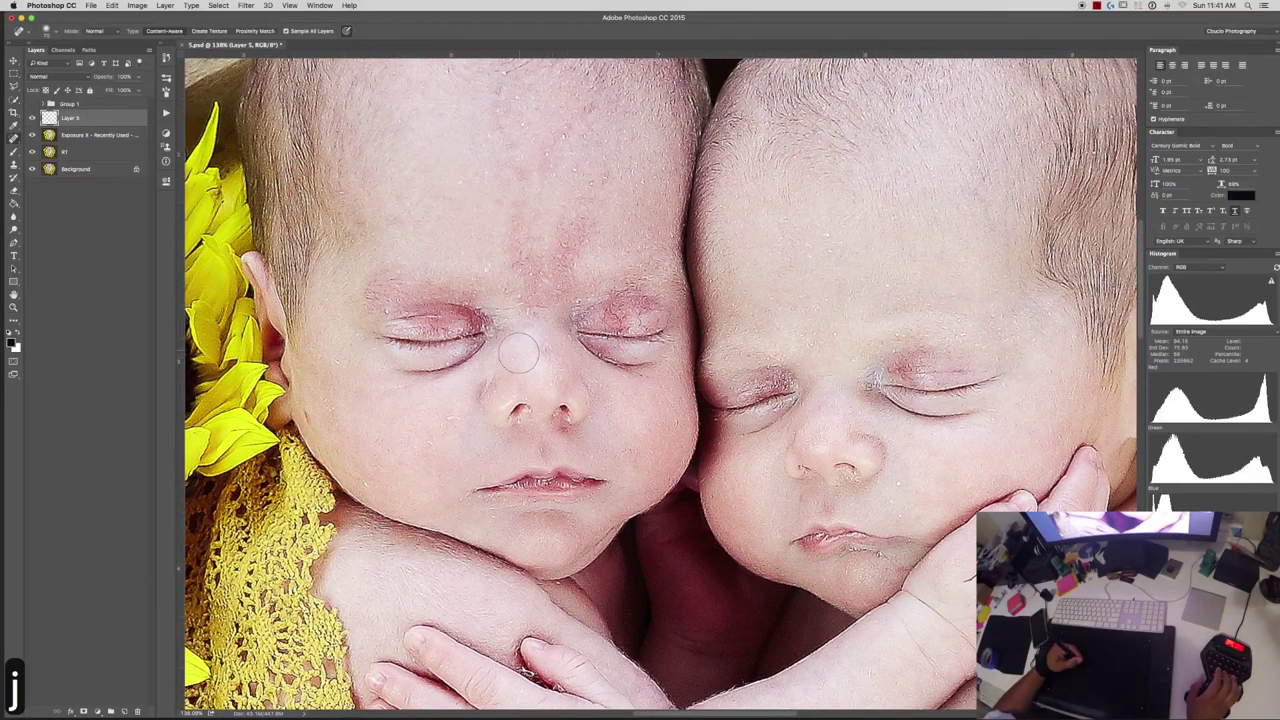
{"action": "key", "text": "bracketleft"}
{"action": "key", "text": "bracketleft"}
{"action": "key", "text": "bracketleft"}
{"action": "key", "text": "bracketleft"}
{"action": "key", "text": "bracketleft"}
{"action": "key", "text": "bracketleft"}
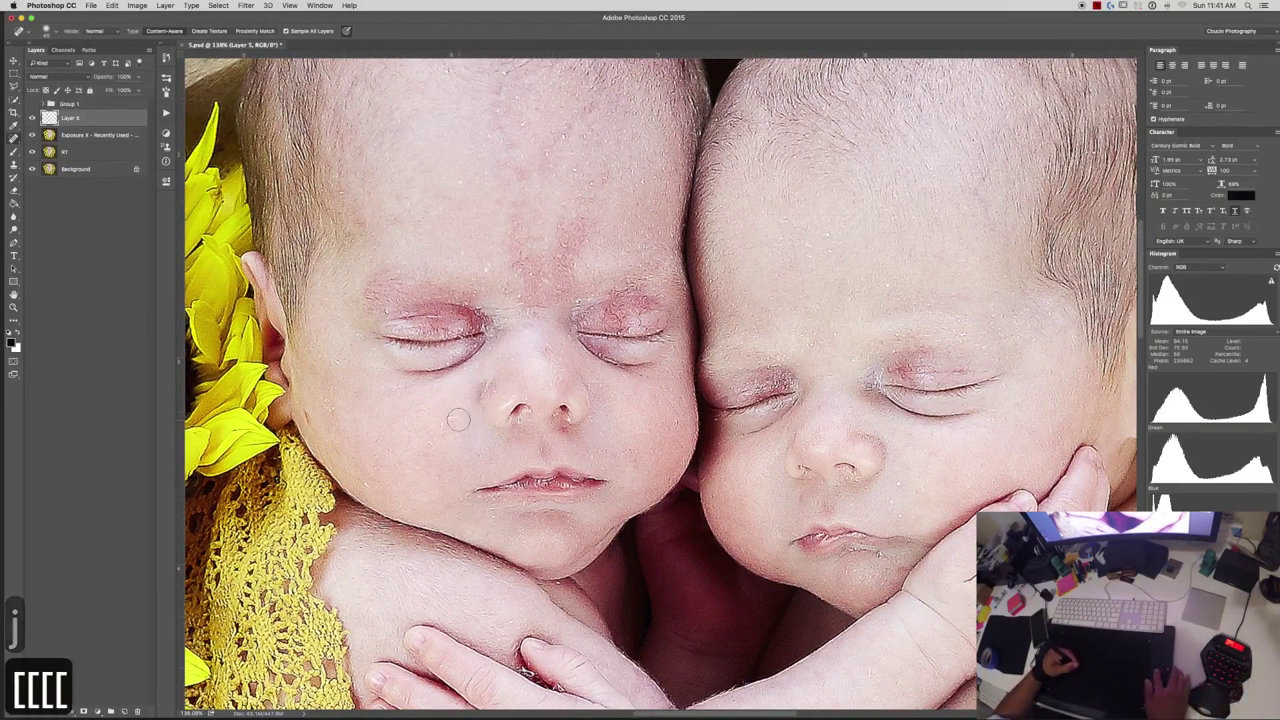
{"action": "left_click", "coordinate": [447, 420]}
{"action": "left_click_drag", "start_coordinate": [441, 443], "coordinate": [428, 440]}
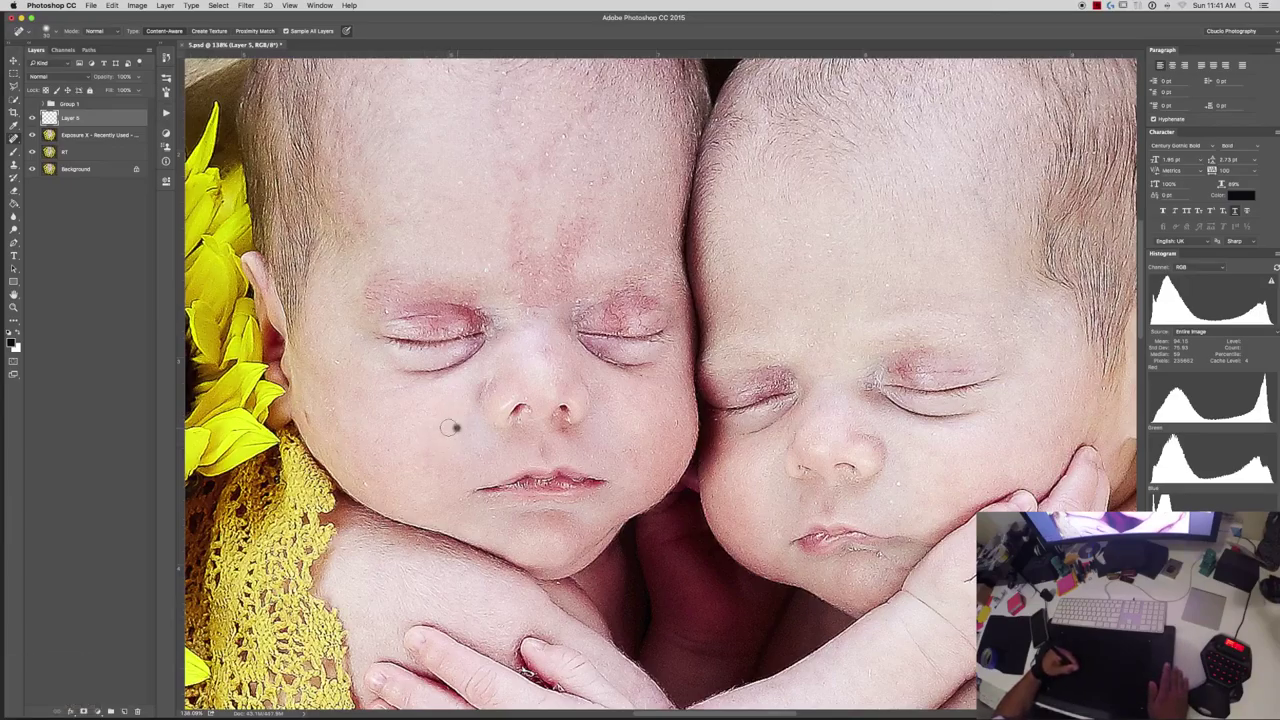
Spot-heal the remaining blemishes near the left baby's ear, temple and forehead with a slightly smaller brush.
{"action": "key", "text": "bracketleft"}
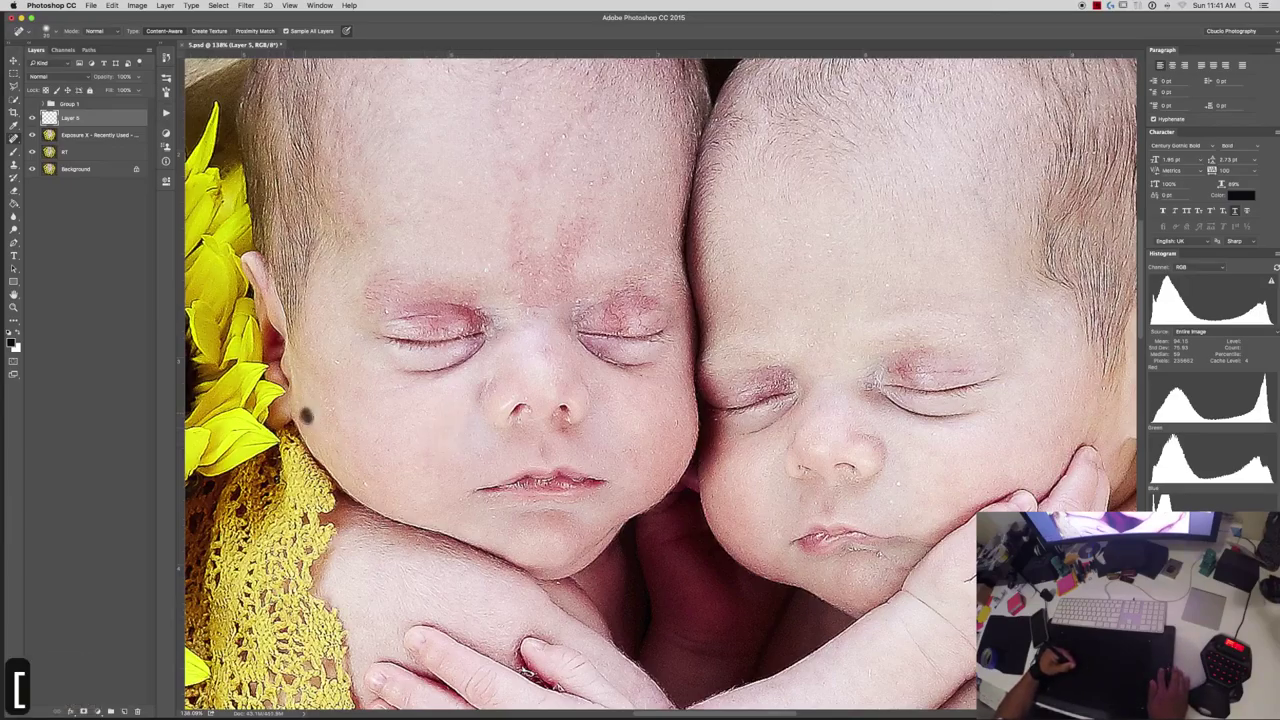
{"action": "left_click", "coordinate": [339, 360]}
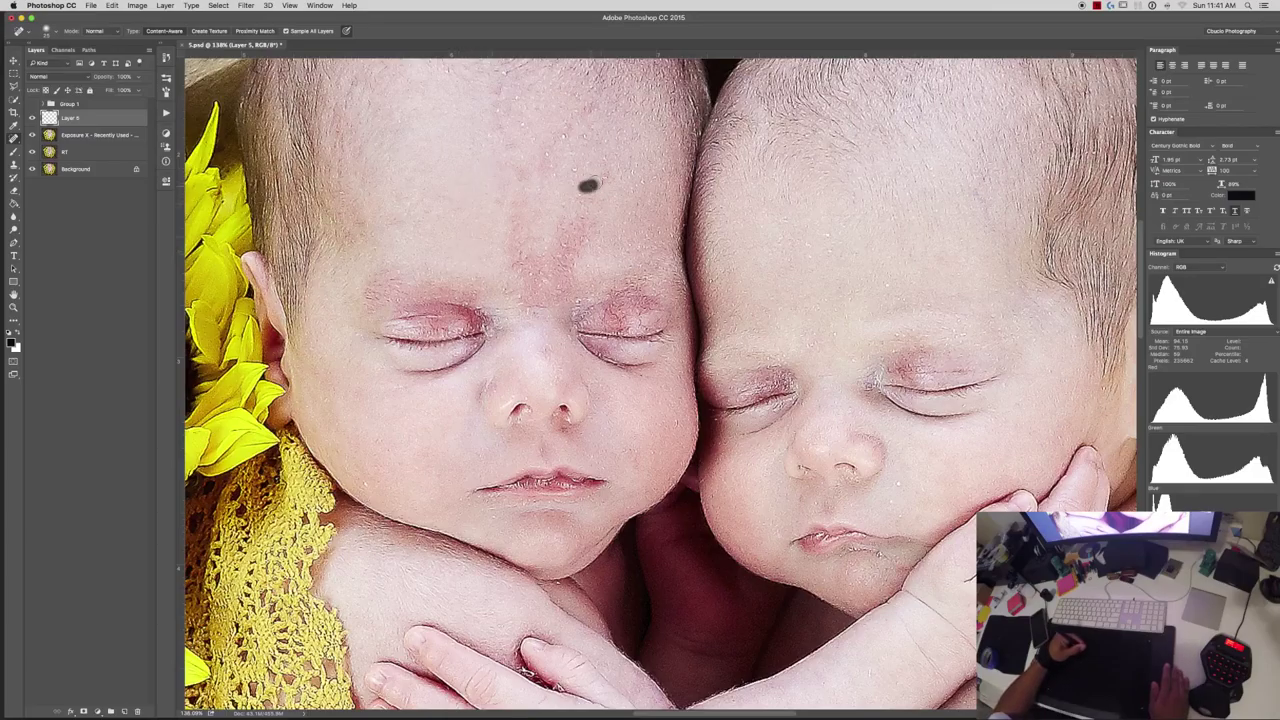
{"action": "left_click", "coordinate": [604, 178]}
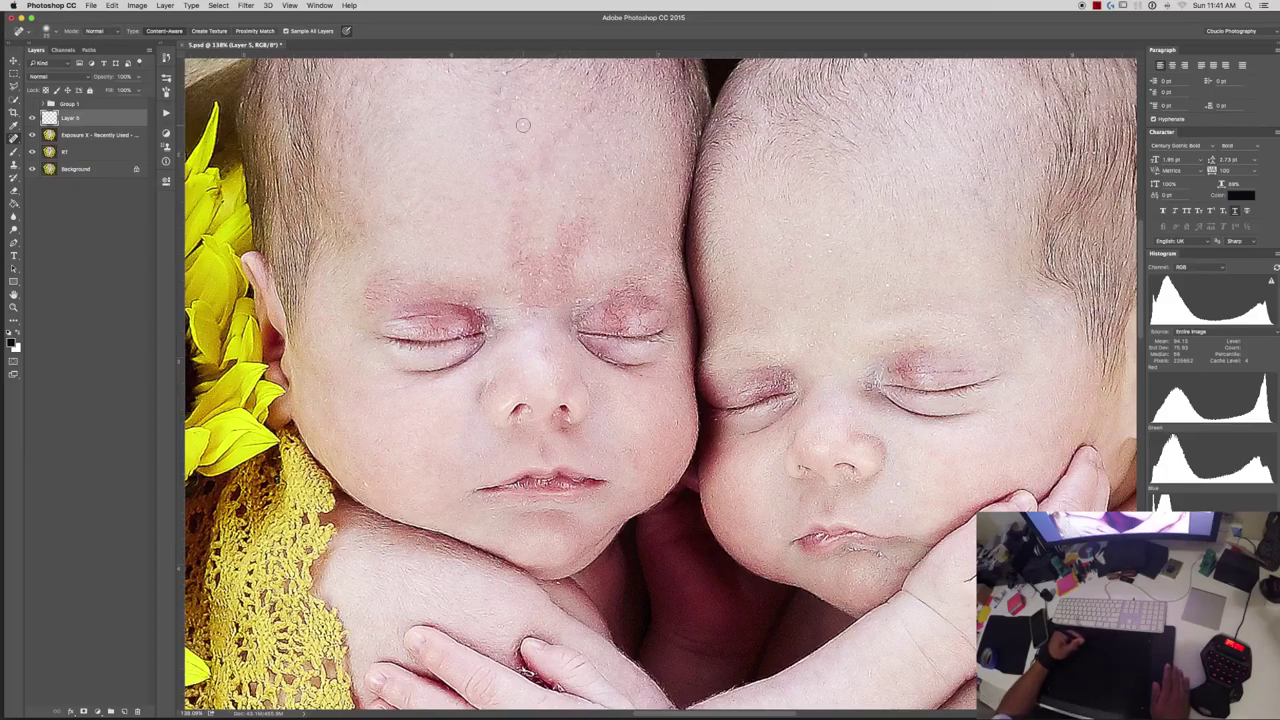
{"action": "scroll", "coordinate": [535, 165], "scroll_direction": "up", "scroll_amount": 3}
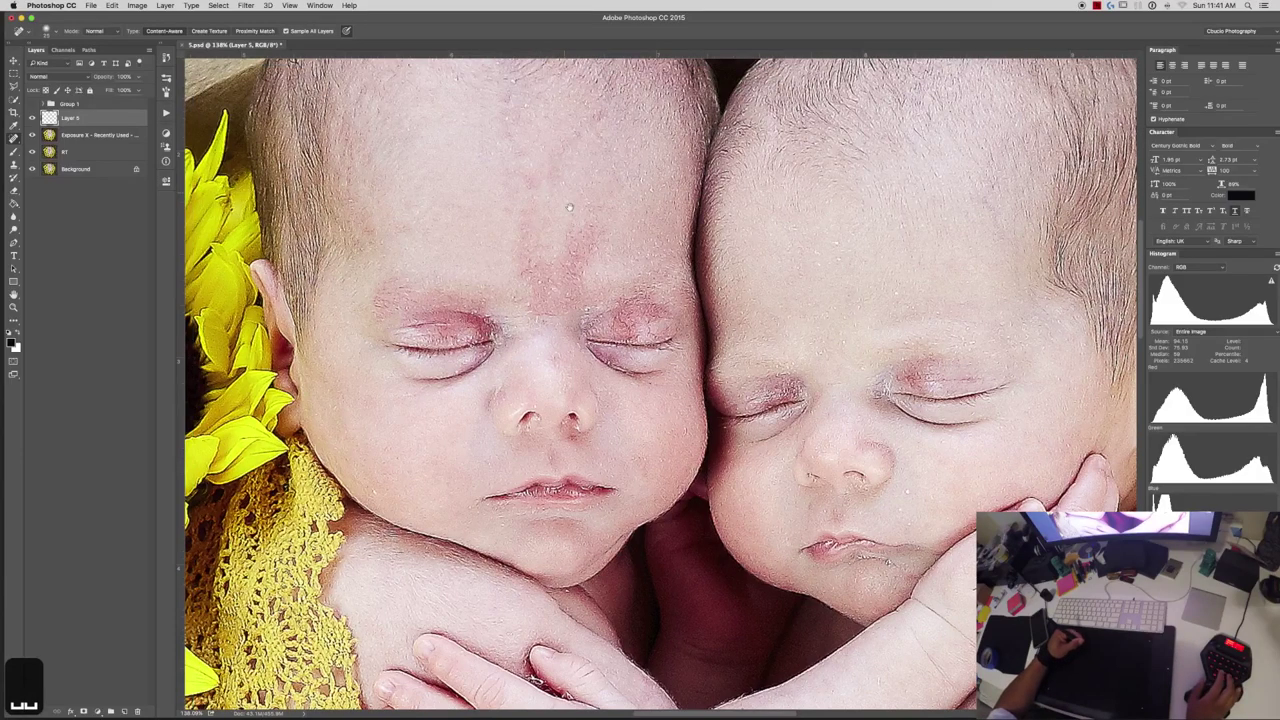
{"action": "scroll", "coordinate": [543, 263], "scroll_direction": "up", "scroll_amount": 1}
{"action": "key", "text": "j"}
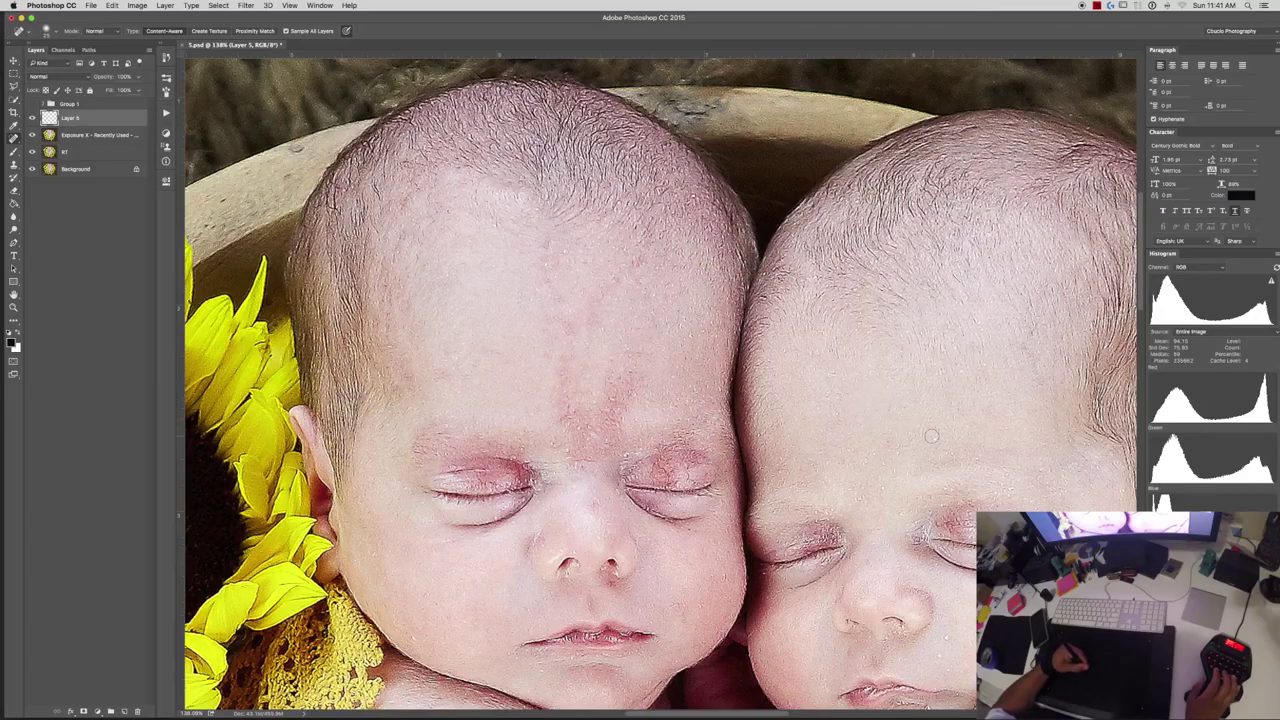
Spot-heal the small specks on the right baby's forehead with a smaller healing brush.
{"action": "key", "text": "z"}
{"action": "mouse_move", "coordinate": [932, 436]}
{"action": "left_mouse_down"}
{"action": "mouse_move", "coordinate": [975, 433]}
{"action": "mouse_move", "coordinate": [718, 341]}
{"action": "left_mouse_up"}
{"action": "key", "text": "j"}
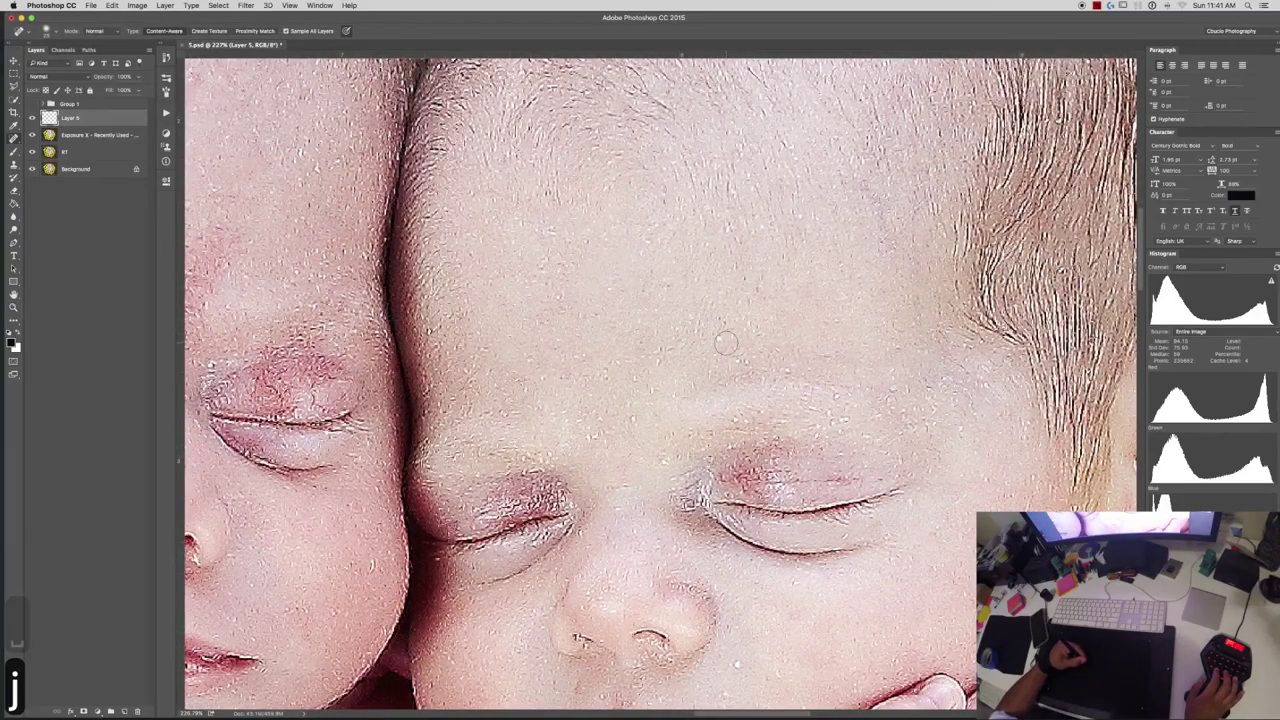
{"action": "key", "text": "bracketleft"}
{"action": "key", "text": "bracketleft"}
{"action": "key", "text": "bracketleft"}
{"action": "left_click", "coordinate": [716, 338]}
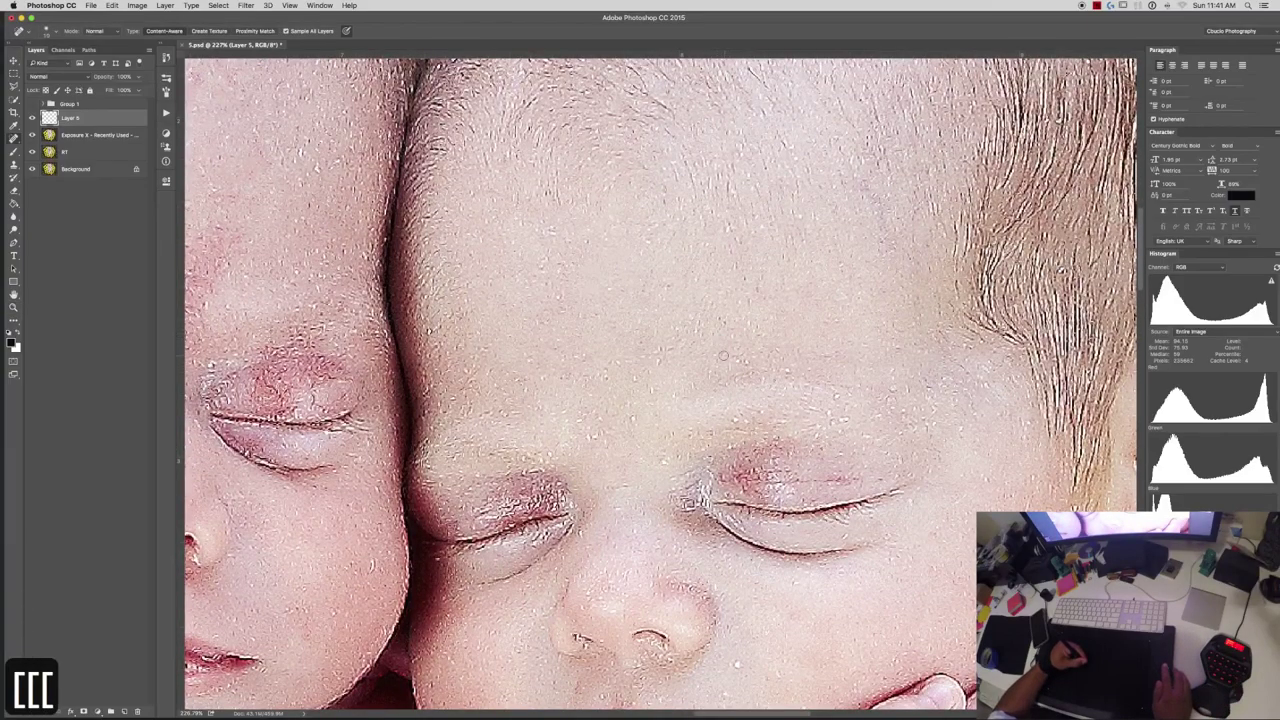
{"action": "left_click", "coordinate": [656, 364]}
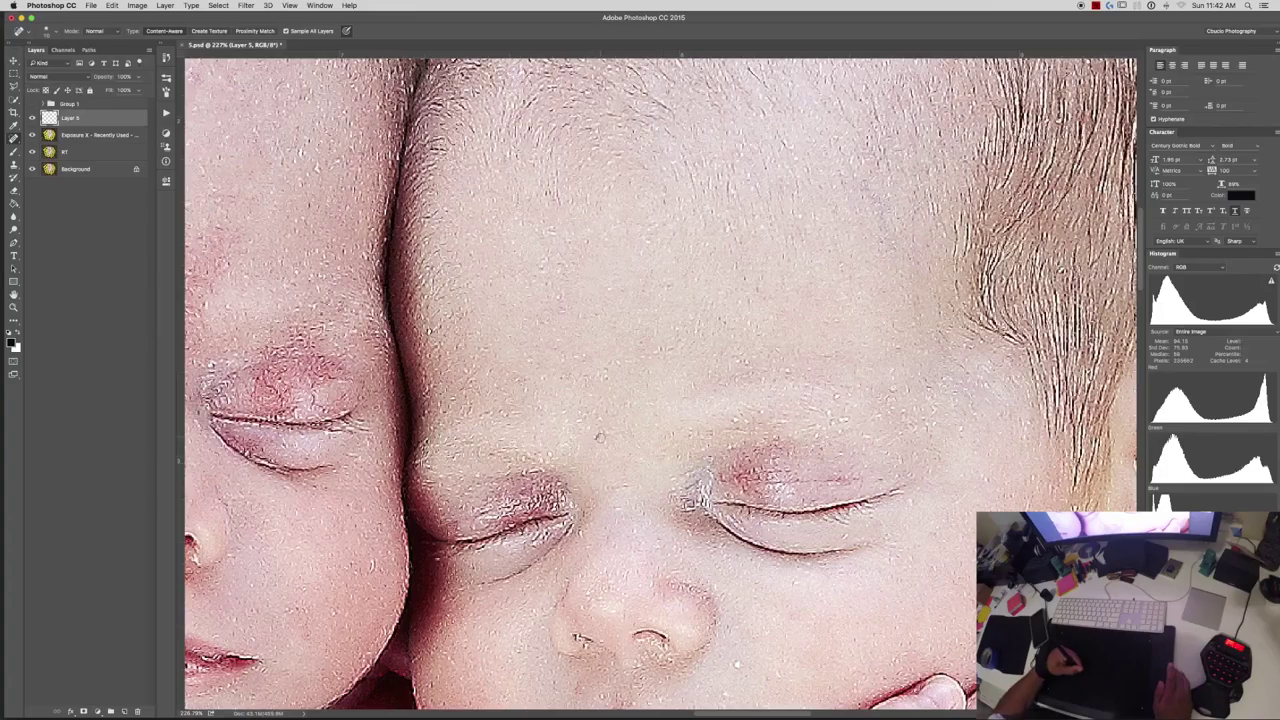
Spot-heal the blemishes on the bridge of the right baby's nose.
{"action": "left_click", "coordinate": [618, 513]}
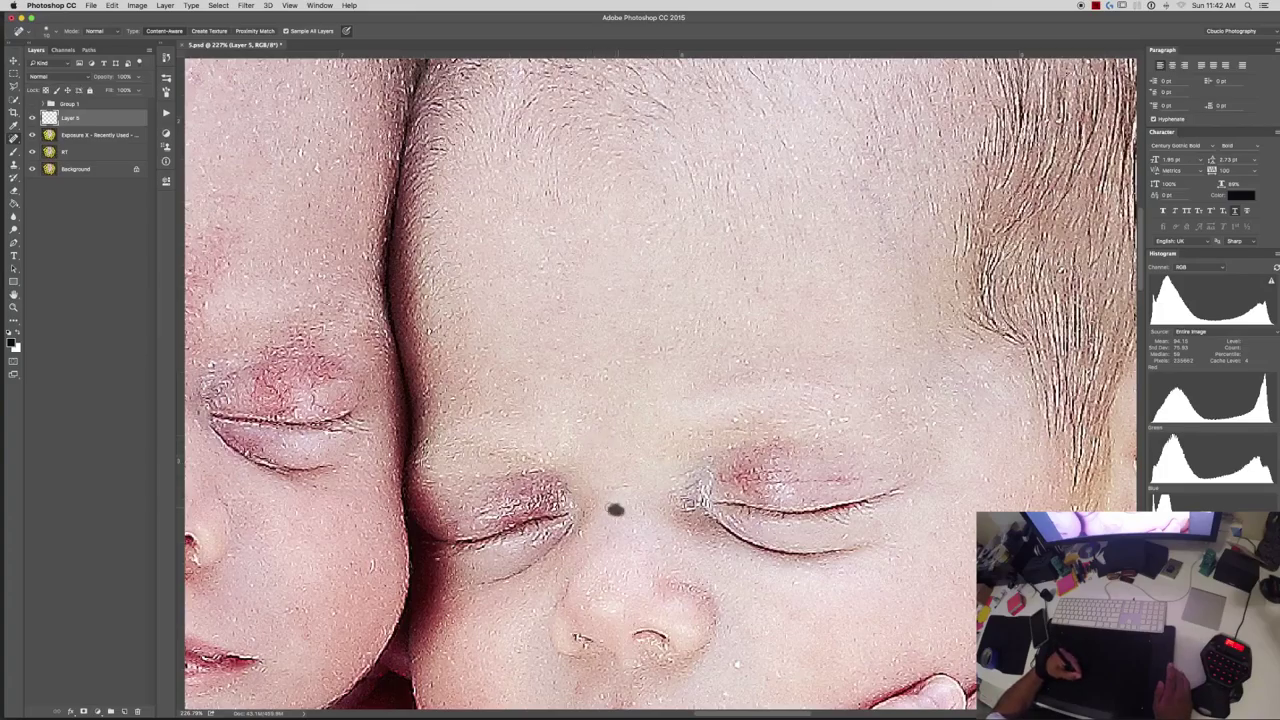
{"action": "left_click", "coordinate": [614, 488]}
{"action": "left_click_drag", "start_coordinate": [718, 442], "coordinate": [693, 312]}
{"action": "scroll", "coordinate": [693, 312], "scroll_direction": "down", "scroll_amount": 3}
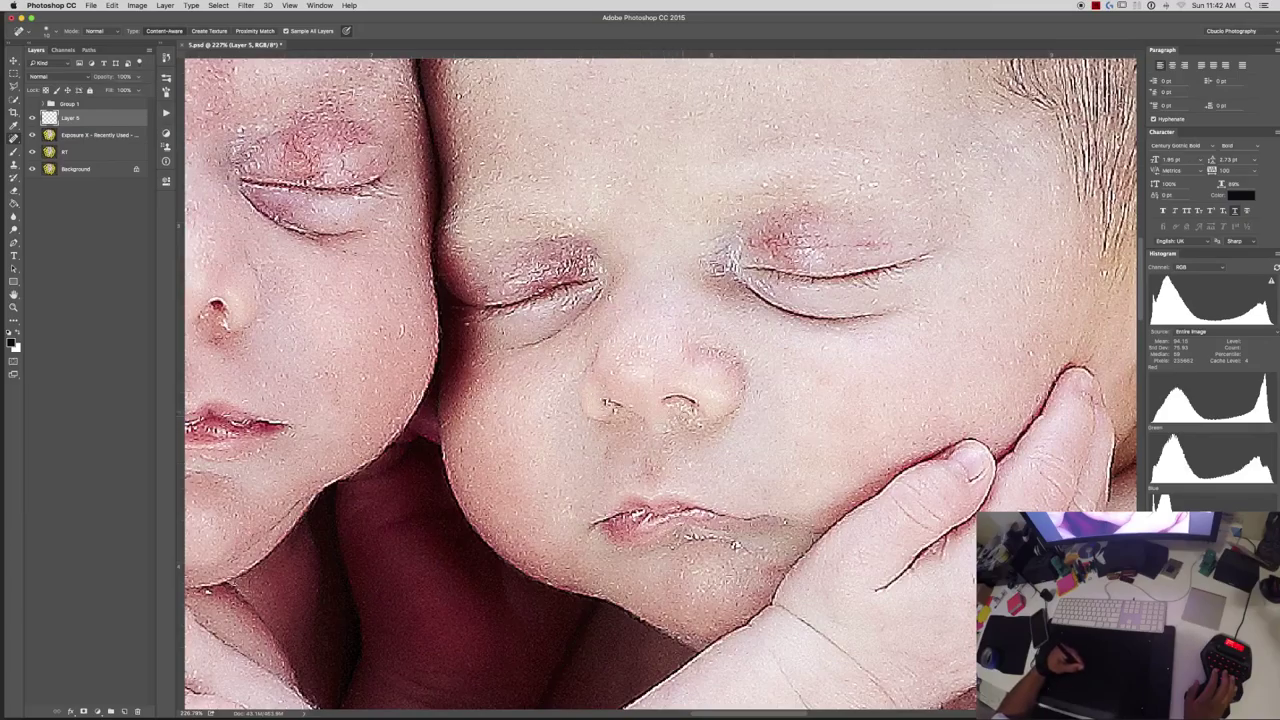
{"action": "key", "text": "super+0"}
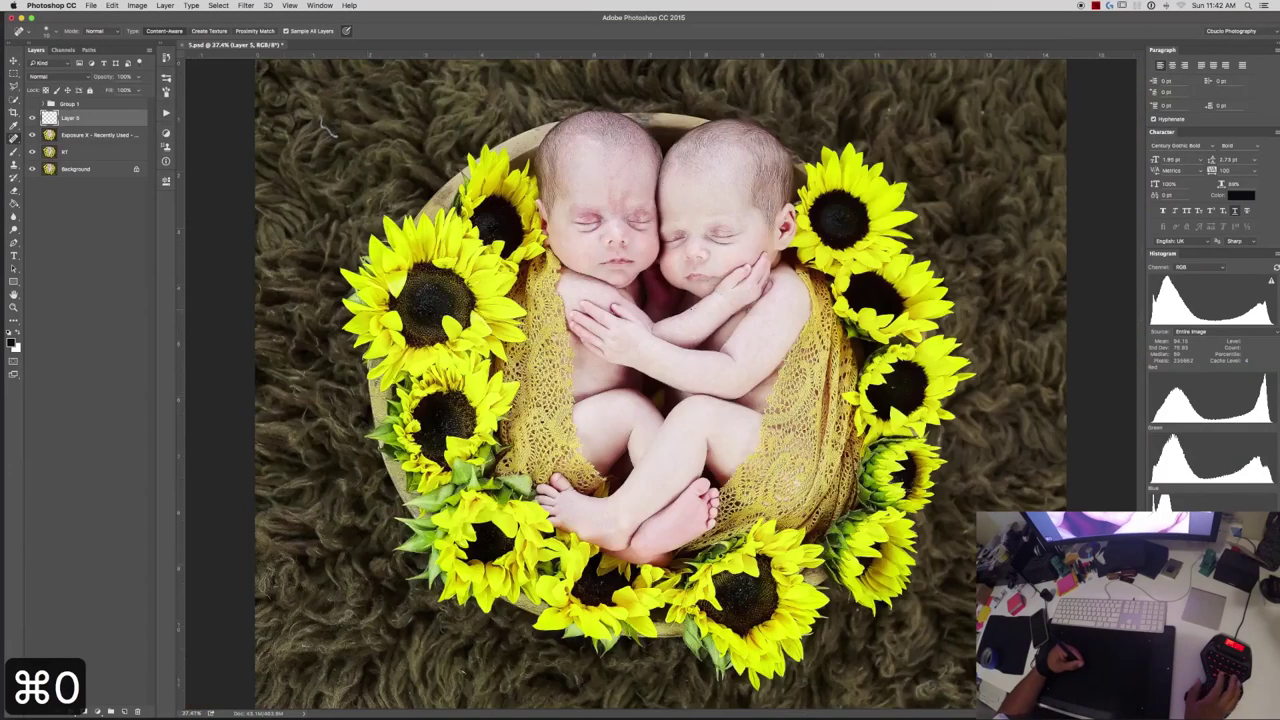
Spot-heal the blemishes under the left baby's nostril and on the adjacent cheek.
{"action": "key", "text": "z"}
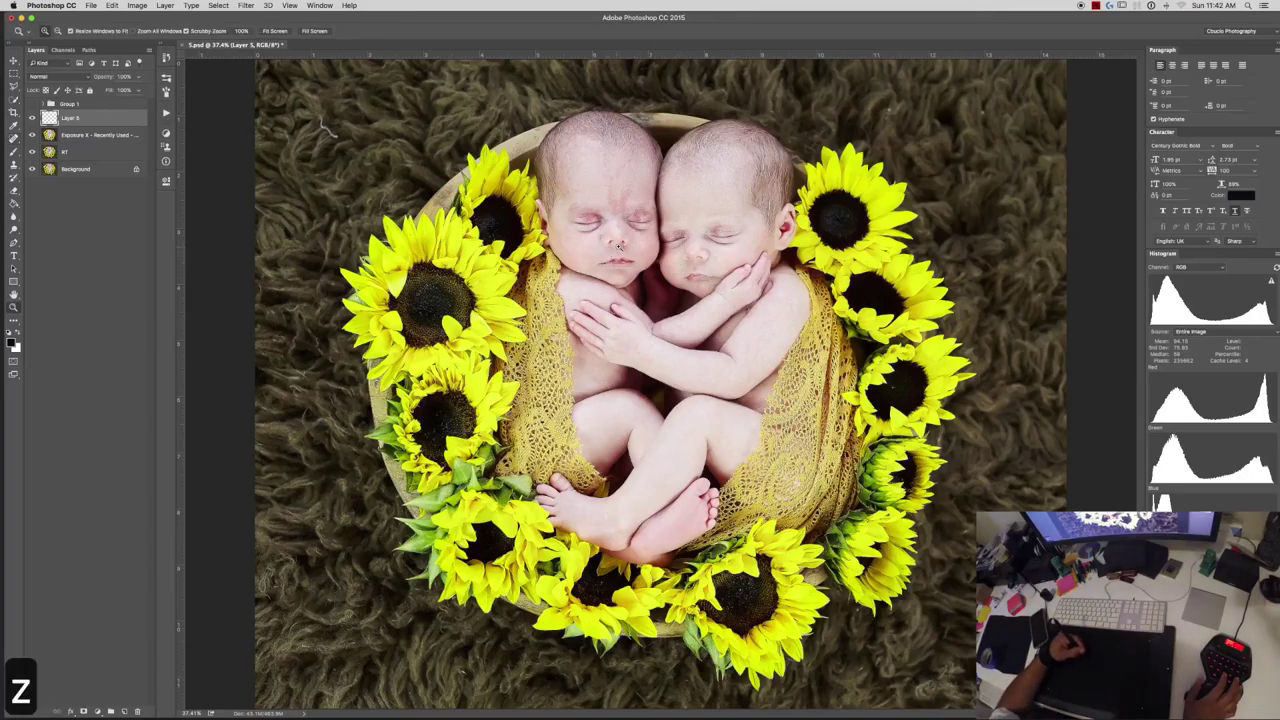
{"action": "left_click_drag", "start_coordinate": [620, 243], "coordinate": [633, 255]}
{"action": "key", "text": "j"}
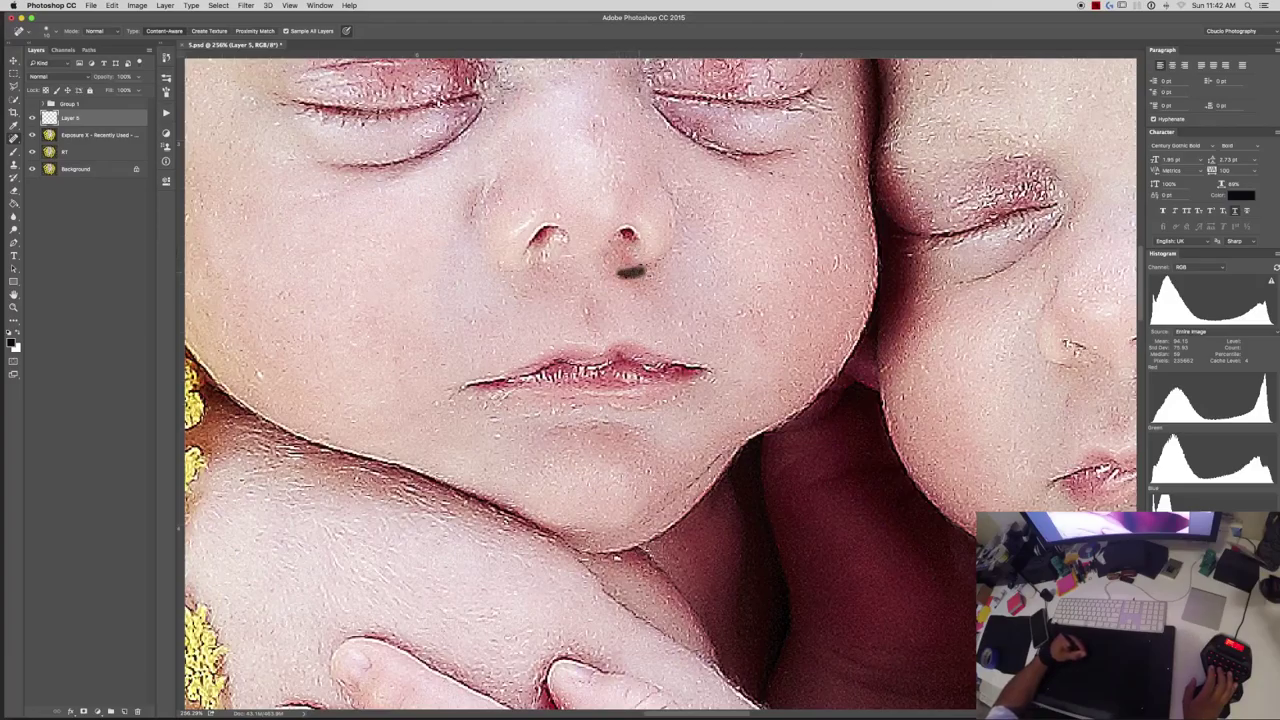
{"action": "left_click_drag", "start_coordinate": [638, 271], "coordinate": [648, 277]}
{"action": "left_click_drag", "start_coordinate": [662, 282], "coordinate": [662, 282]}
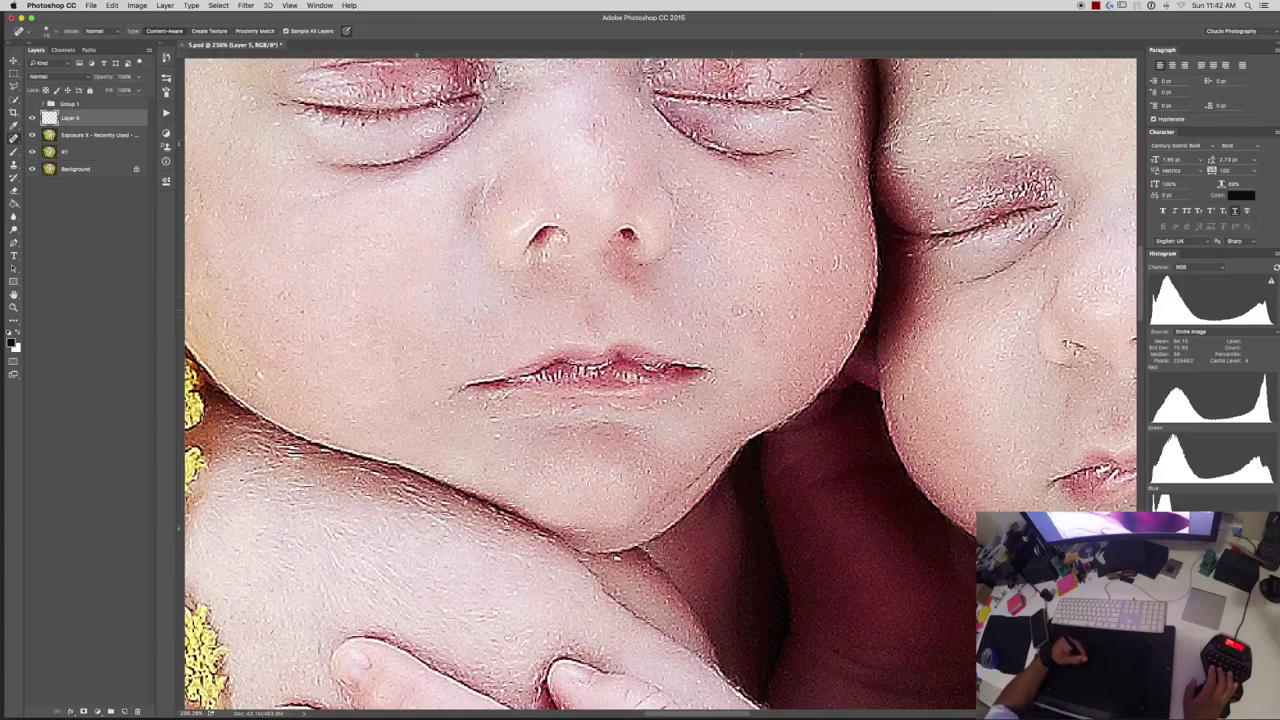
{"action": "left_click_drag", "start_coordinate": [736, 312], "coordinate": [737, 312]}
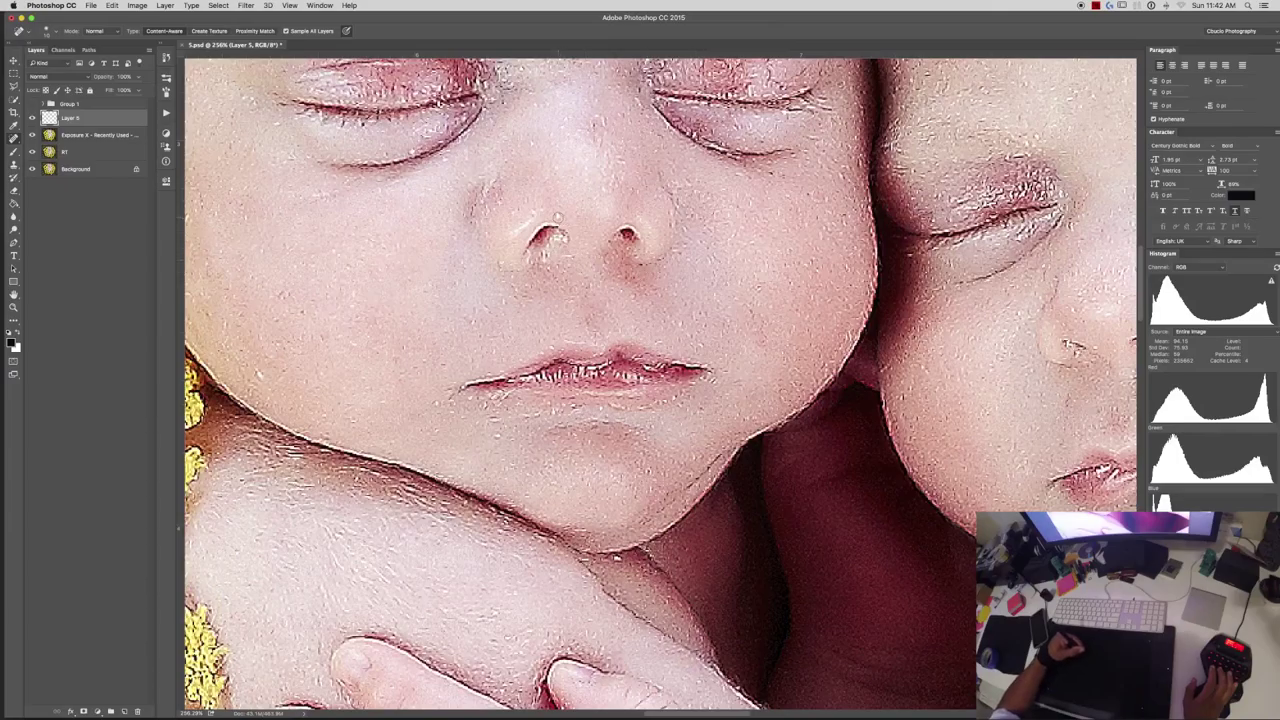
Spot-heal the remaining specks on the left baby's nose and chin.
{"action": "left_click_drag", "start_coordinate": [533, 219], "coordinate": [536, 210]}
{"action": "left_click", "coordinate": [533, 138]}
{"action": "left_click", "coordinate": [547, 131]}
{"action": "left_click", "coordinate": [563, 126]}
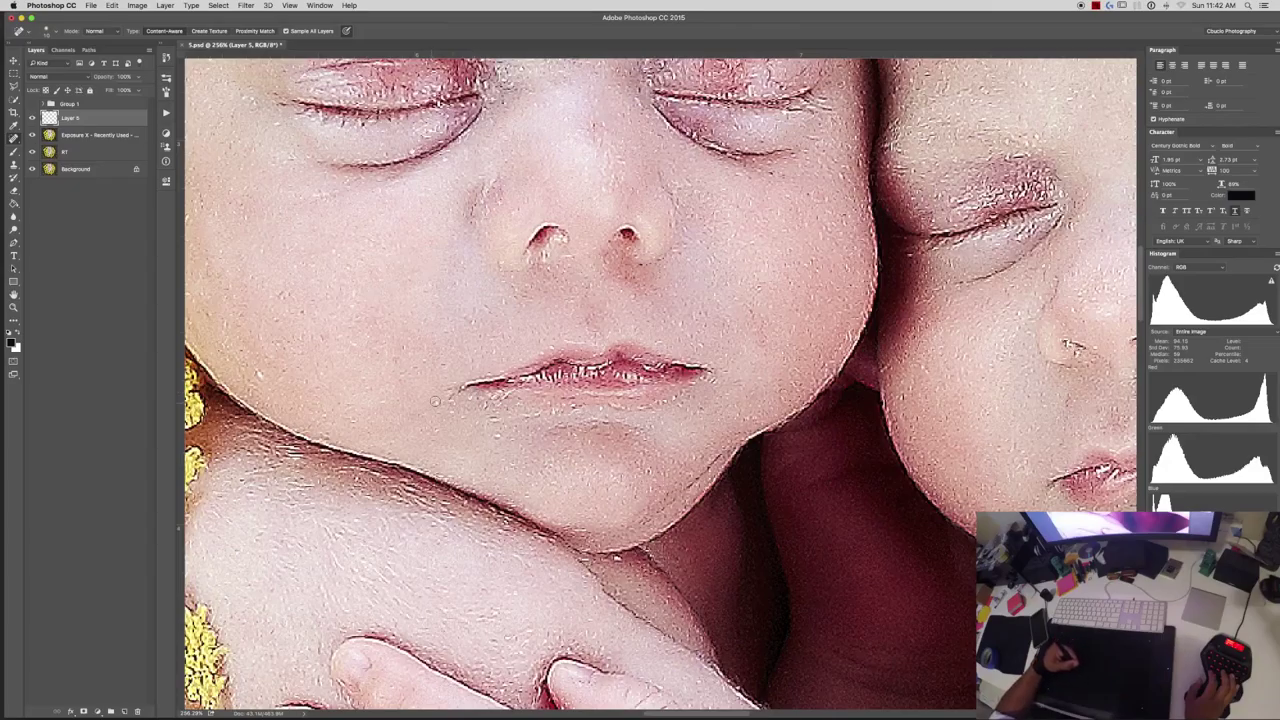
{"action": "left_click", "coordinate": [492, 435]}
{"action": "key", "text": "super+0"}
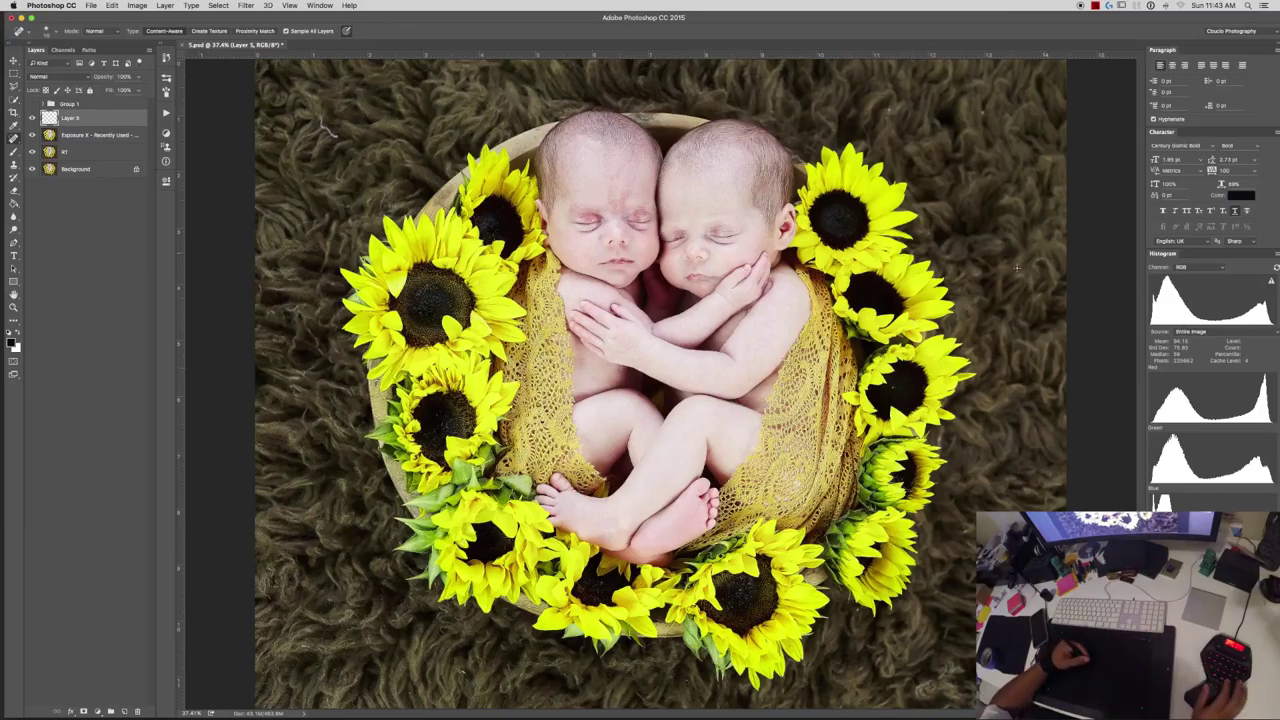
Spot-heal the bright white specks in the dark centre of the middle sunflower on the photo's right side.
{"action": "key", "text": "z"}
{"action": "mouse_move", "coordinate": [893, 387]}
{"action": "left_mouse_down"}
{"action": "mouse_move", "coordinate": [982, 378]}
{"action": "mouse_move", "coordinate": [889, 414]}
{"action": "left_mouse_up"}
{"action": "key", "text": "j"}
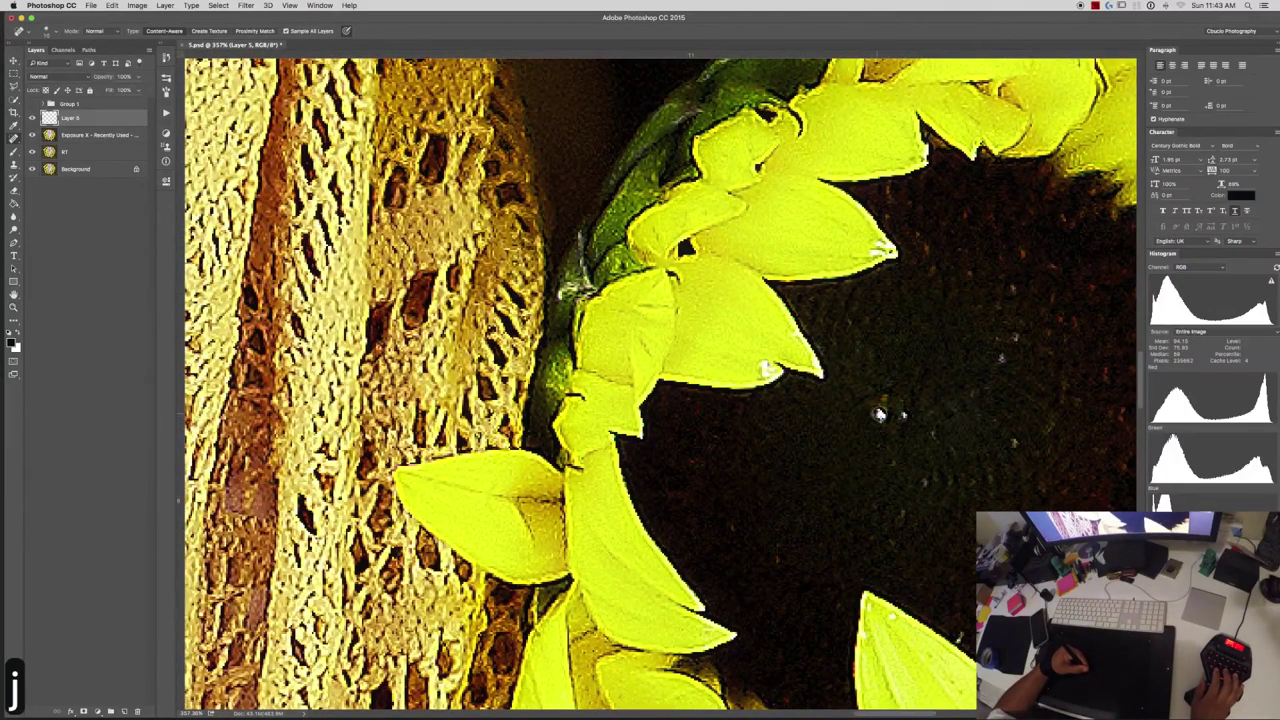
{"action": "left_click", "coordinate": [1001, 358]}
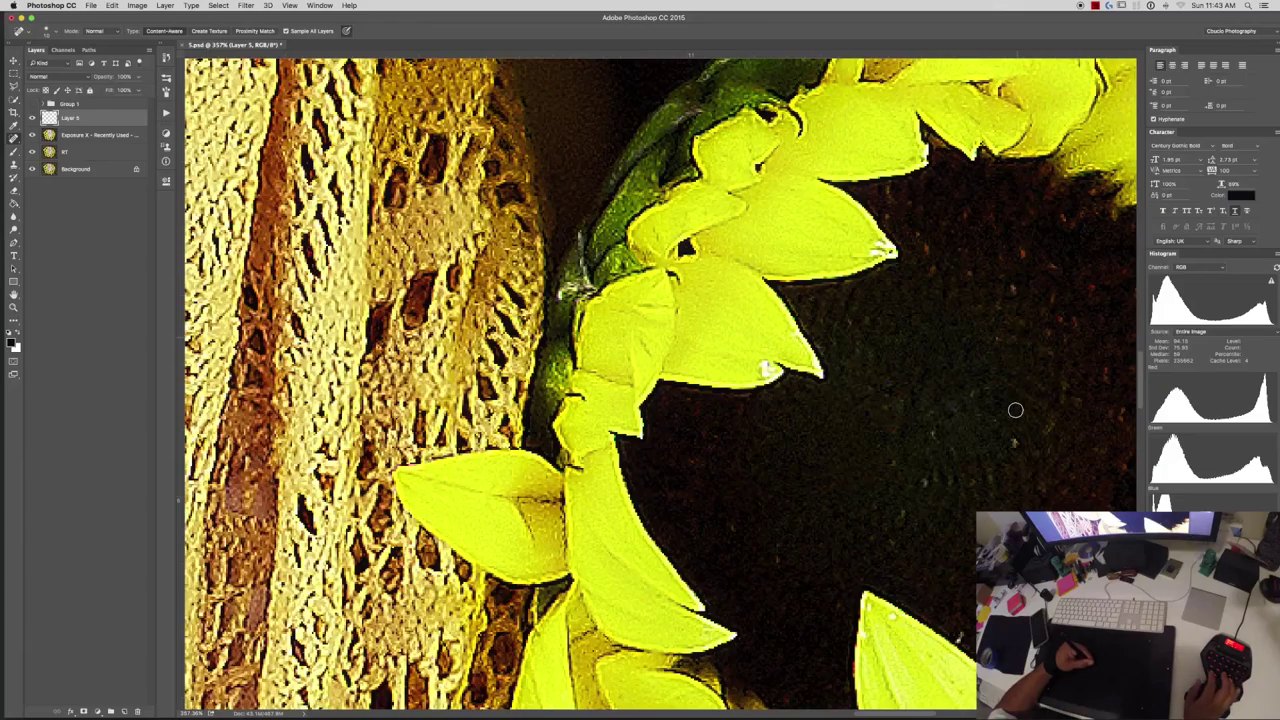
{"action": "key", "text": "super+0"}
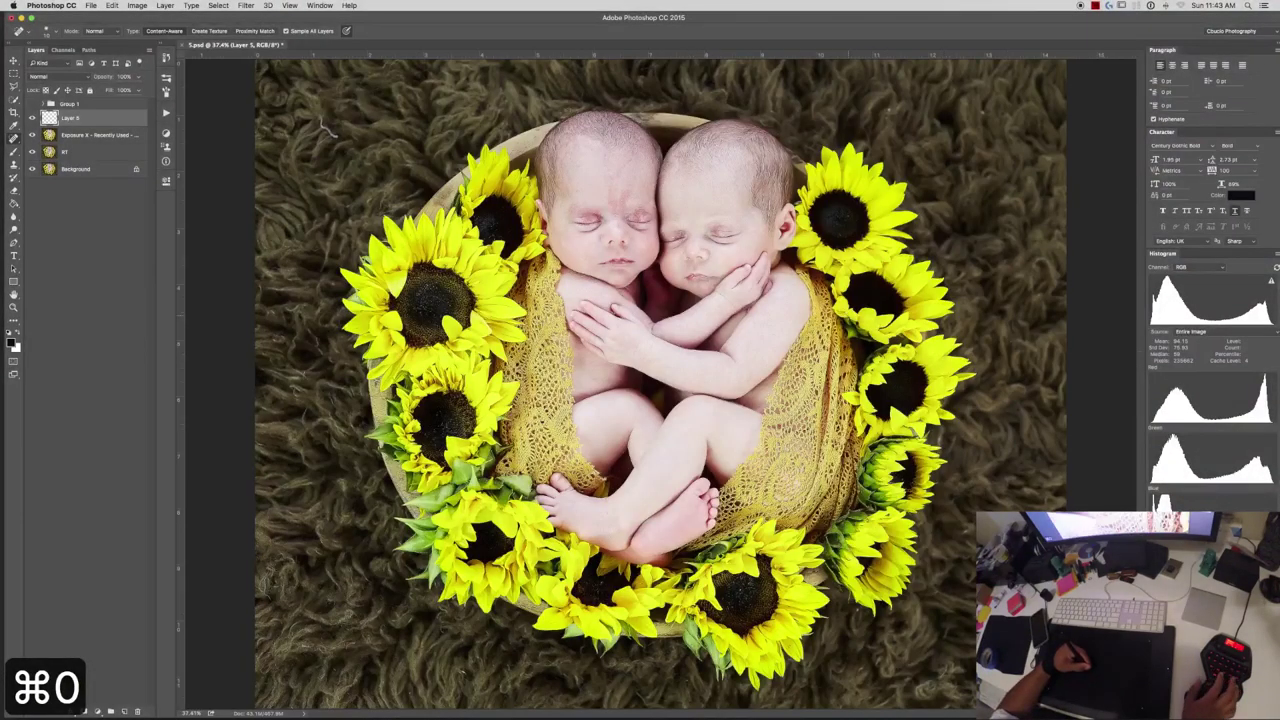
Spot-heal the specks in the dark centre of the sunflower beside the right baby's ear.
{"action": "key", "text": "z"}
{"action": "mouse_move", "coordinate": [845, 213]}
{"action": "left_mouse_down"}
{"action": "mouse_move", "coordinate": [930, 205]}
{"action": "mouse_move", "coordinate": [900, 225]}
{"action": "left_mouse_up"}
{"action": "key", "text": "j"}
{"action": "key", "text": "j"}
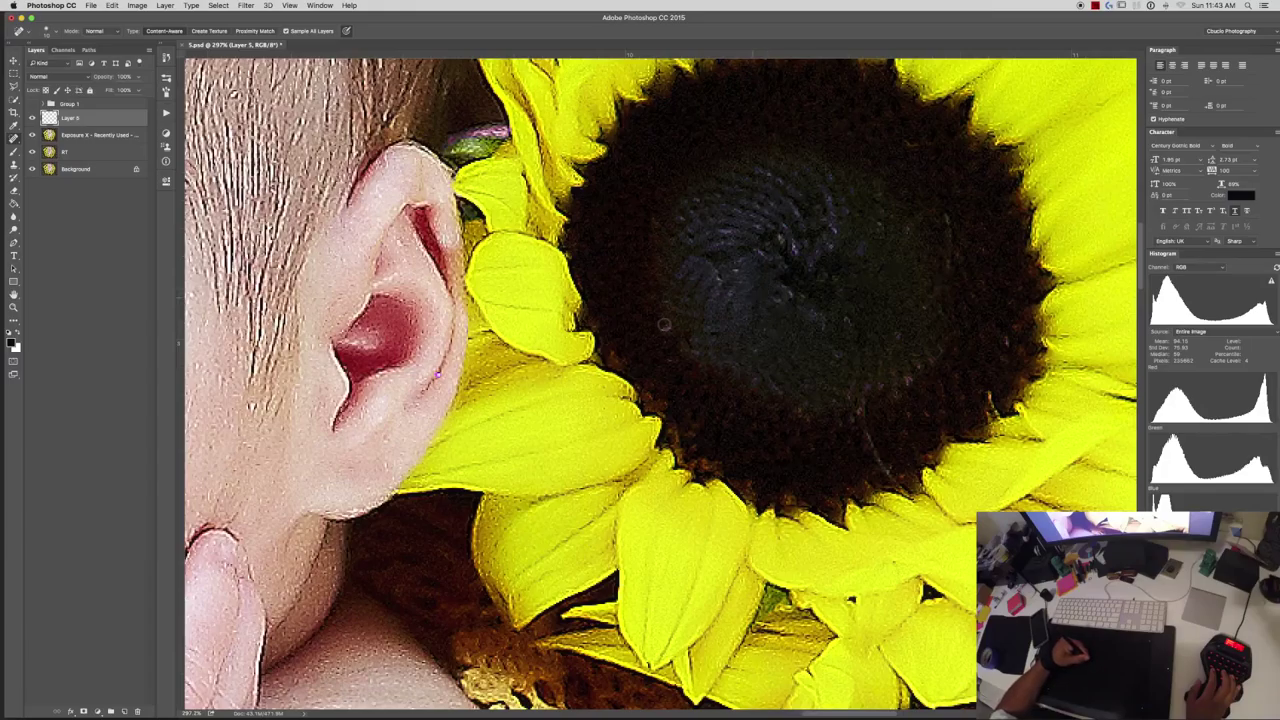
{"action": "key", "text": "super+0"}
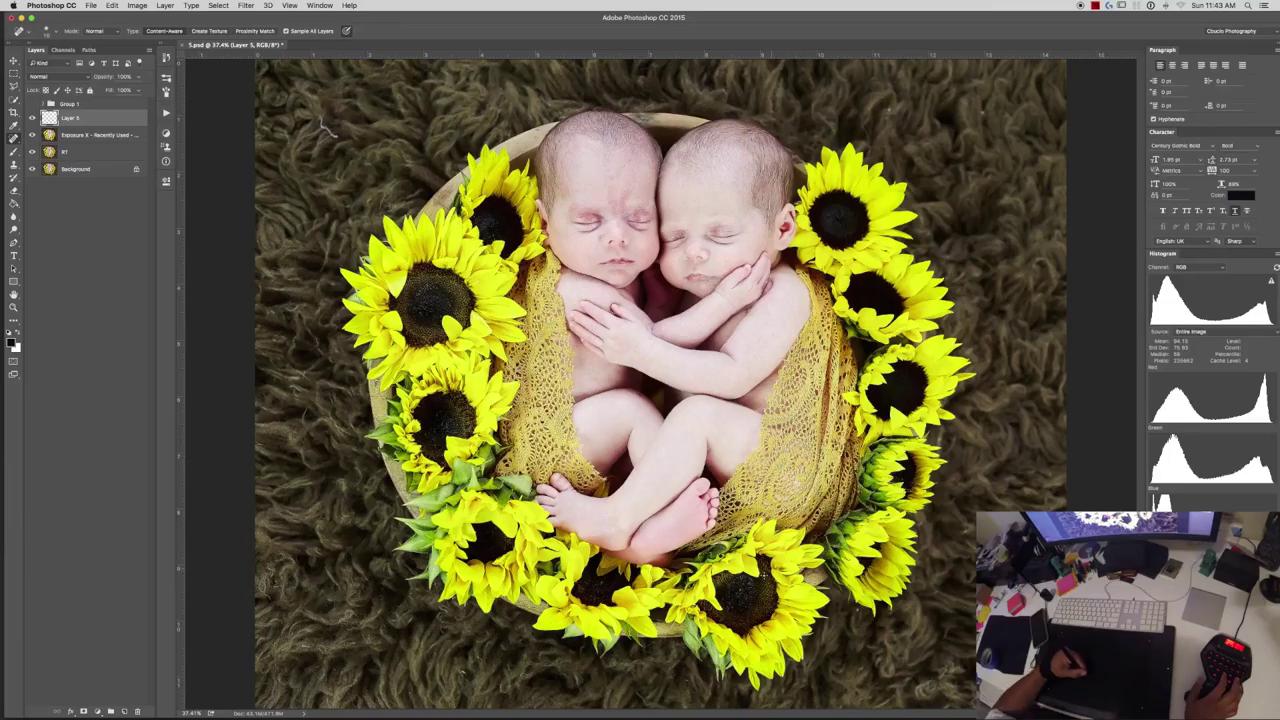
Spot-heal the specks in the centre of the large sunflower below the babies' feet.
{"action": "key", "text": "z"}
{"action": "left_click_drag", "start_coordinate": [762, 590], "coordinate": [783, 590]}
{"action": "left_click_drag", "start_coordinate": [730, 449], "coordinate": [878, 425]}
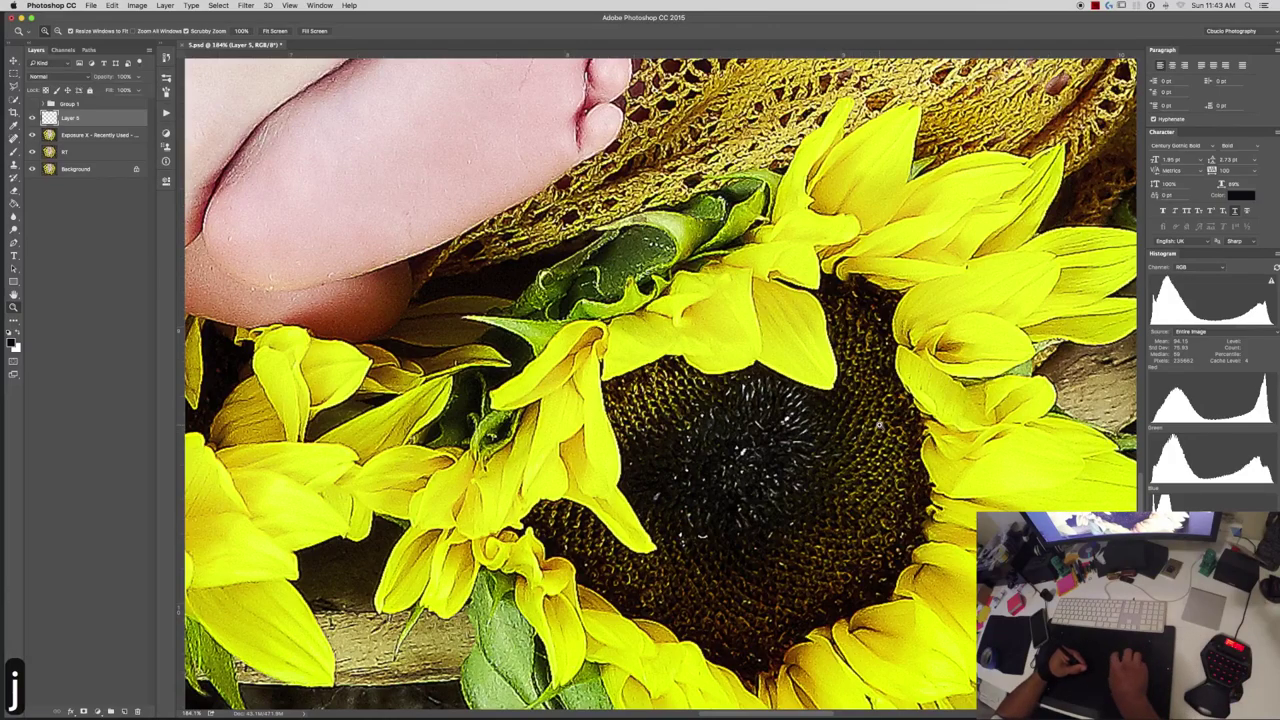
{"action": "key", "text": "j"}
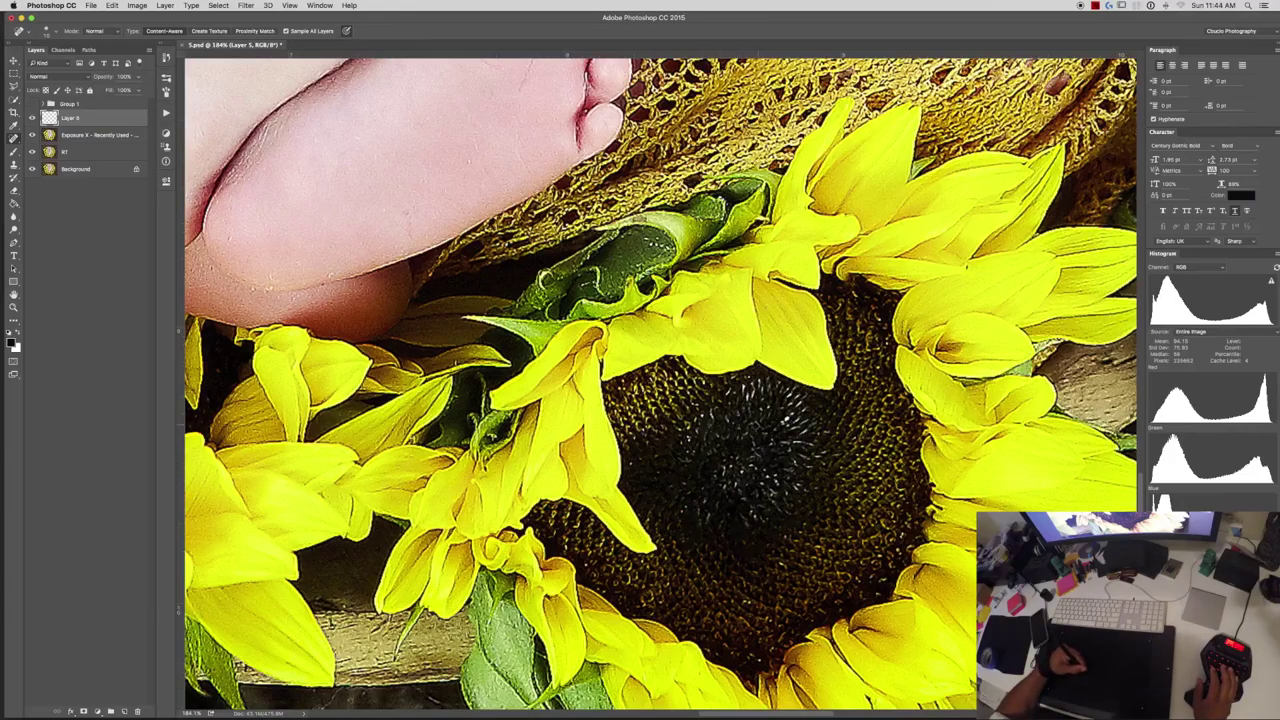
{"action": "key", "text": "super+0"}
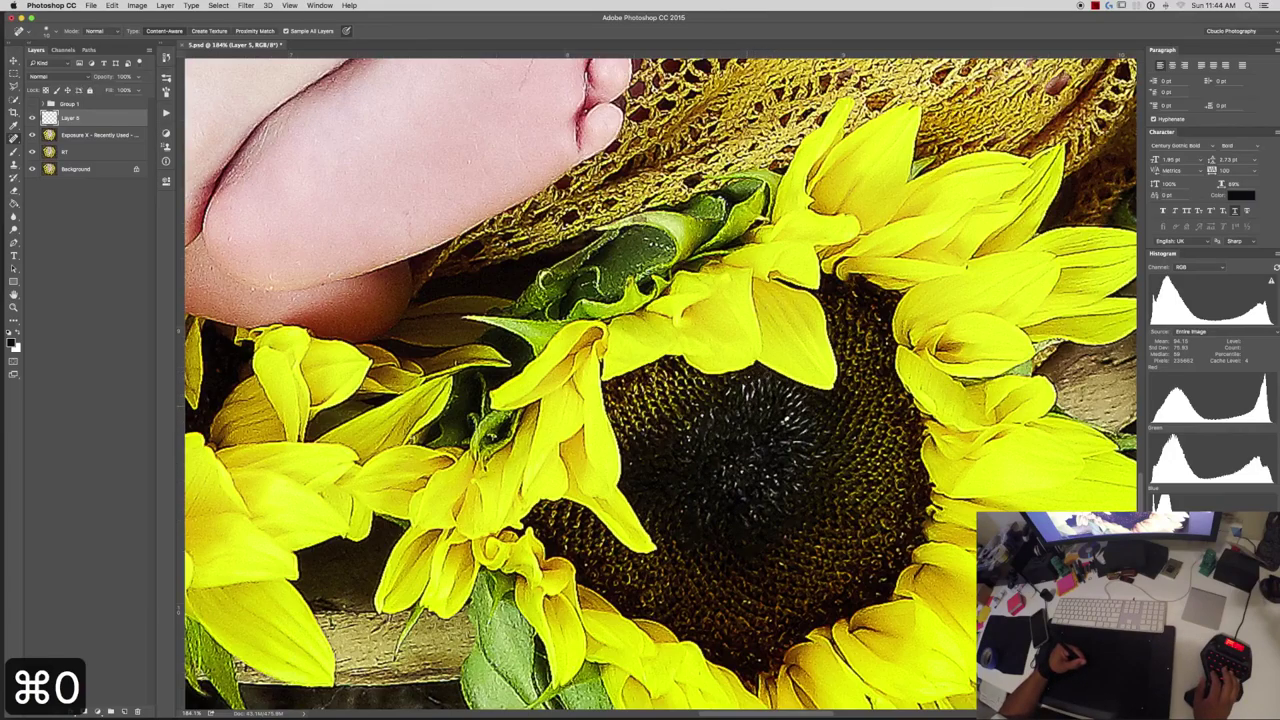
Spot-heal the specks in the dark centre of the half-turned sunflower beside the lower right edge of the lace wrap.
{"action": "key", "text": "z"}
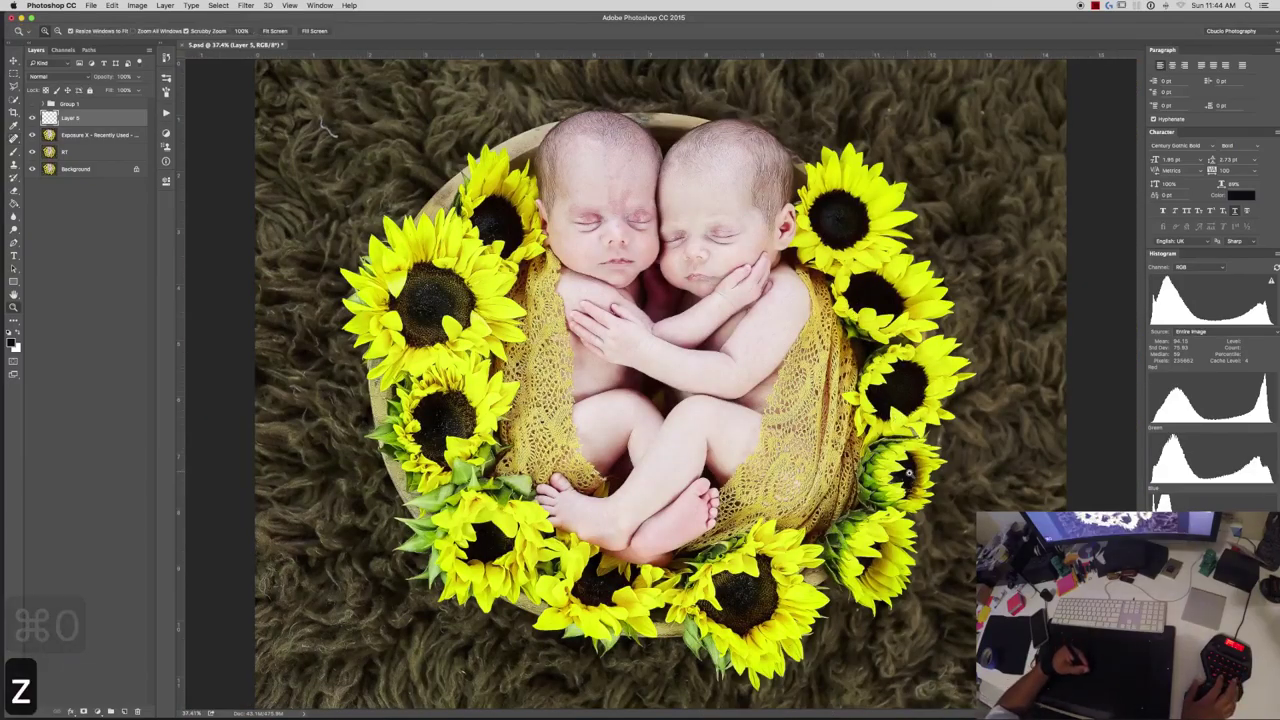
{"action": "left_click_drag", "start_coordinate": [900, 474], "coordinate": [1080, 467]}
{"action": "key", "text": "j"}
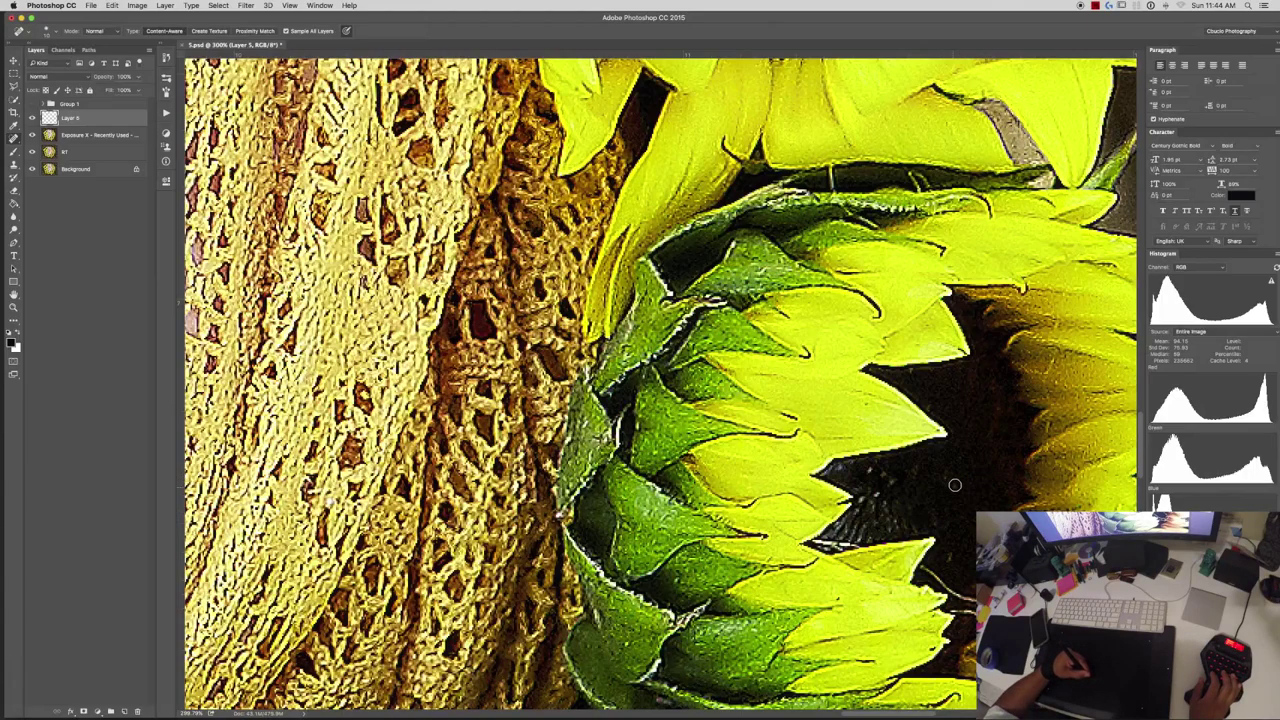
{"action": "key", "text": "super+0"}
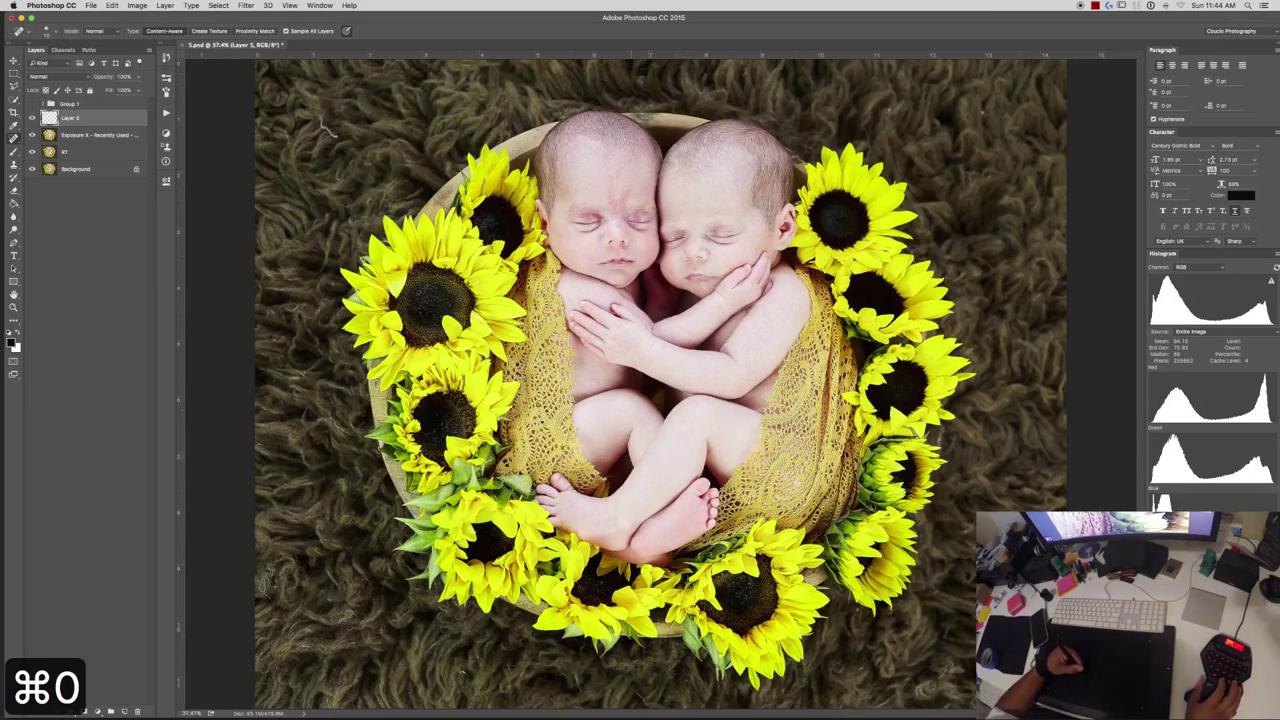
Spot-heal the specks in the dark centre of the sunflower beside the left baby's ear.
{"action": "key", "text": "z"}
{"action": "mouse_move", "coordinate": [476, 209]}
{"action": "left_mouse_down"}
{"action": "mouse_move", "coordinate": [530, 209]}
{"action": "mouse_move", "coordinate": [450, 200]}
{"action": "left_mouse_up"}
{"action": "key", "text": "j"}
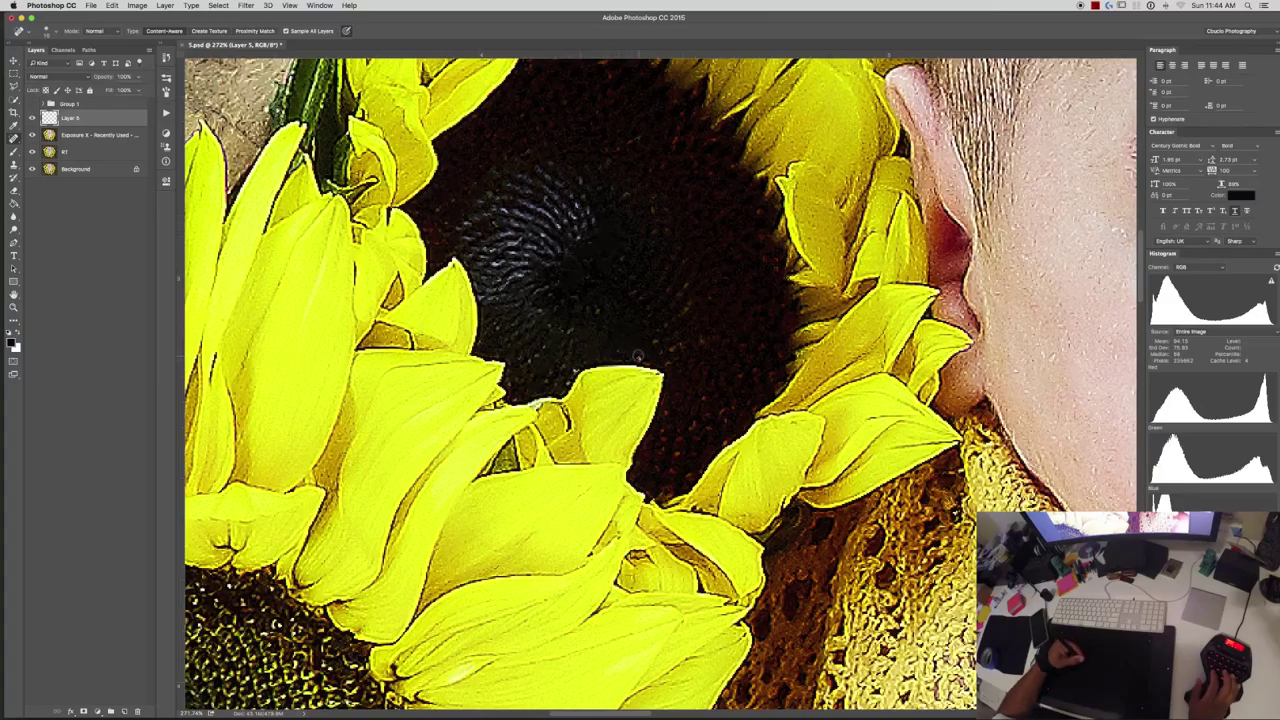
{"action": "key", "text": "super+0"}
Spot-heal the bright specks in the dark middle of the large sunflower on the photo's left side.
{"action": "key", "text": "z"}
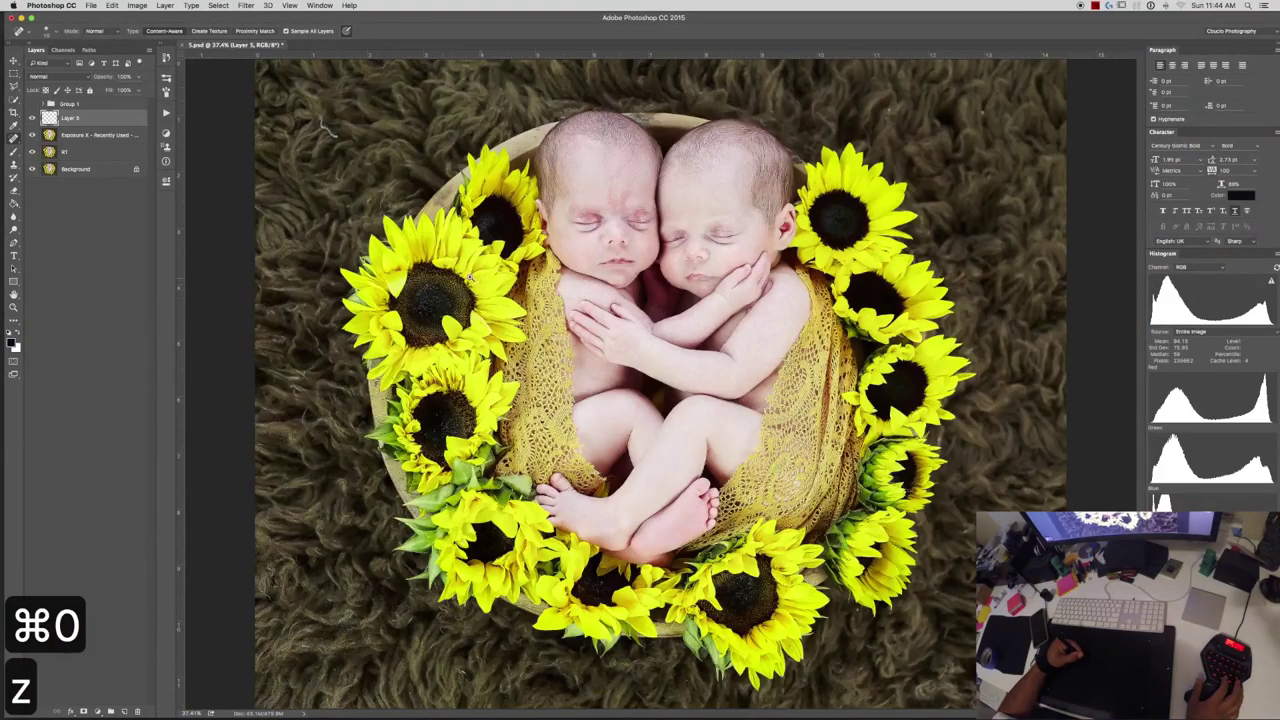
{"action": "left_click_drag", "start_coordinate": [467, 293], "coordinate": [531, 285]}
{"action": "key", "text": "j"}
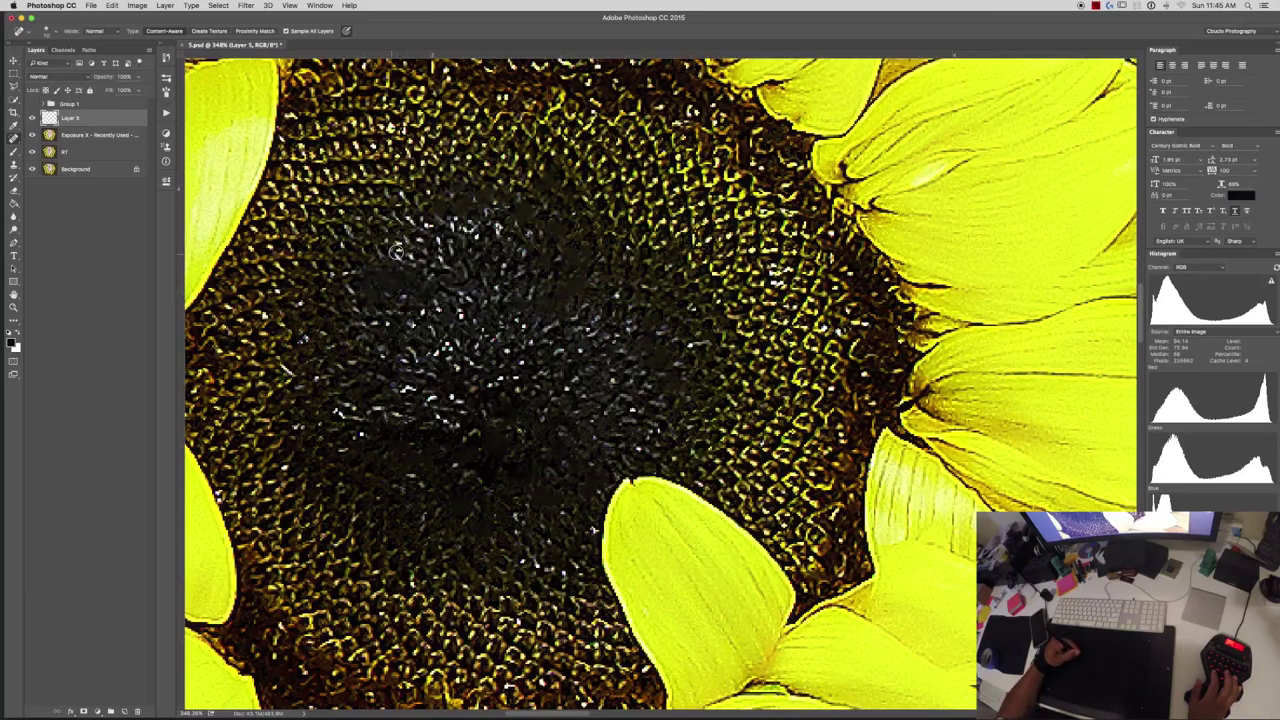
{"action": "key", "text": "super+0"}
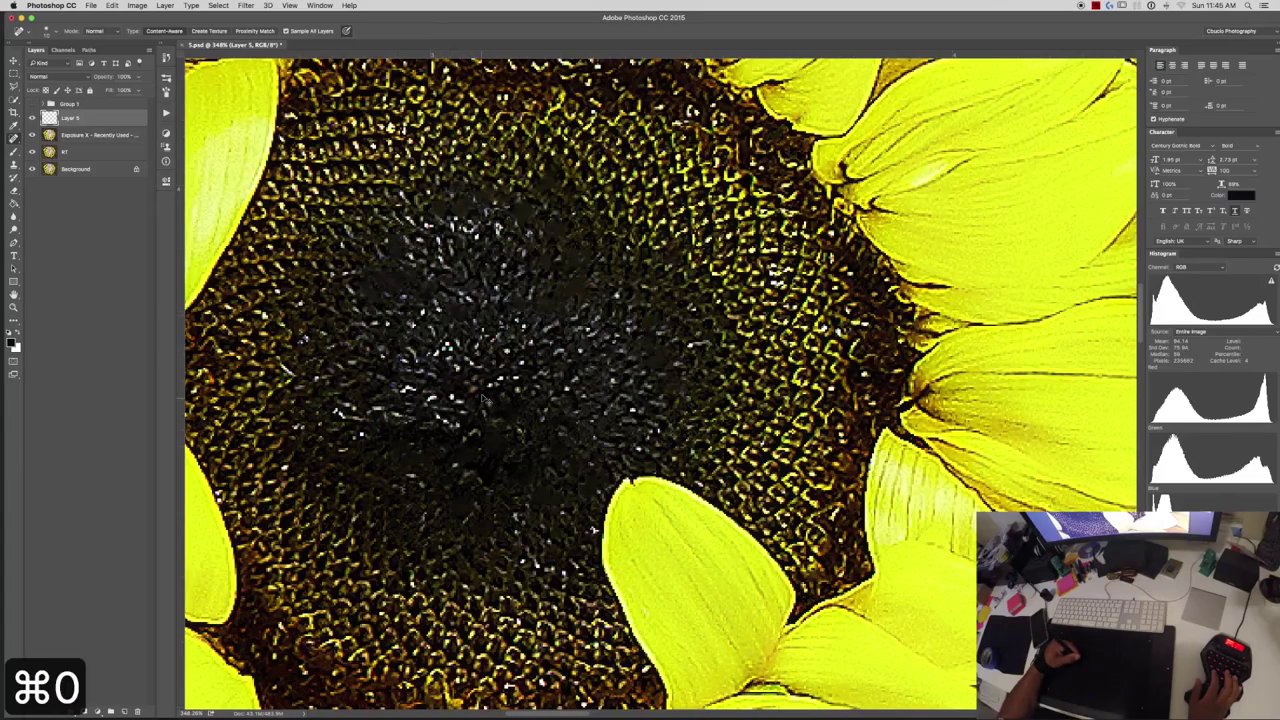
Spot-heal the remaining specks around the upper seed rim of the large left sunflower.
{"action": "key", "text": "z"}
{"action": "left_click_drag", "start_coordinate": [415, 271], "coordinate": [497, 317]}
{"action": "key", "text": "j"}
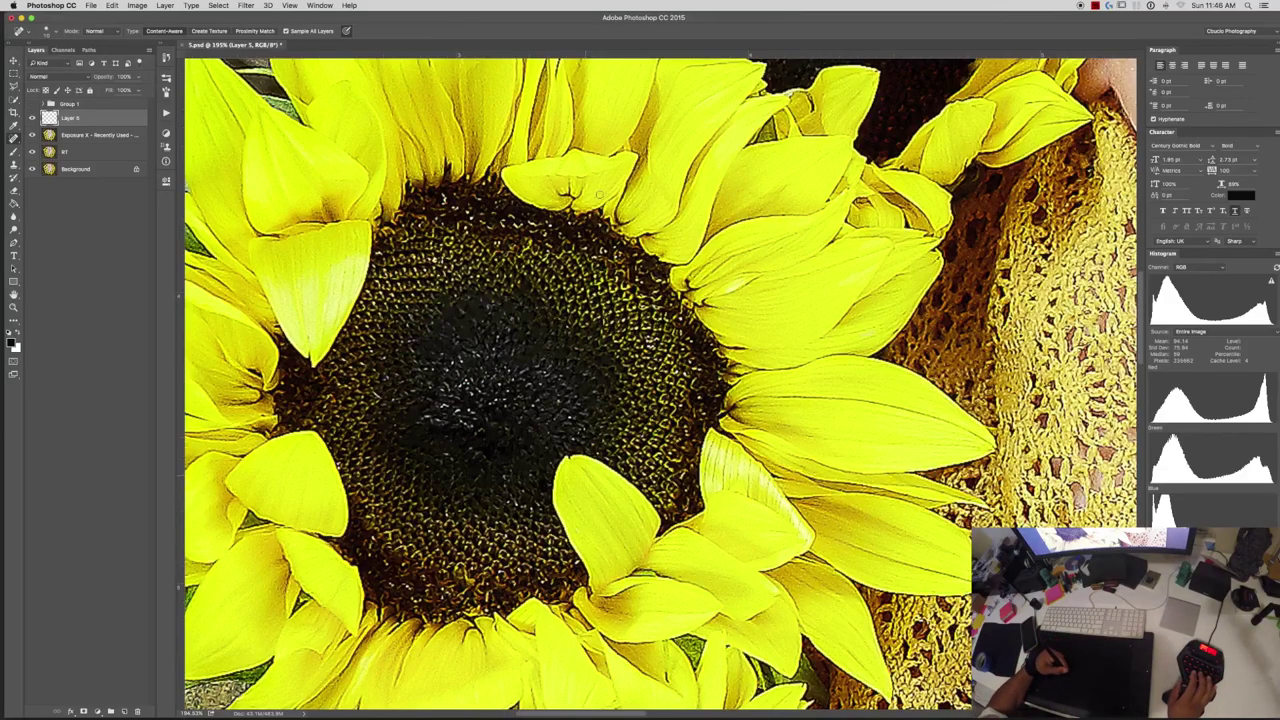
{"action": "key", "text": "j"}
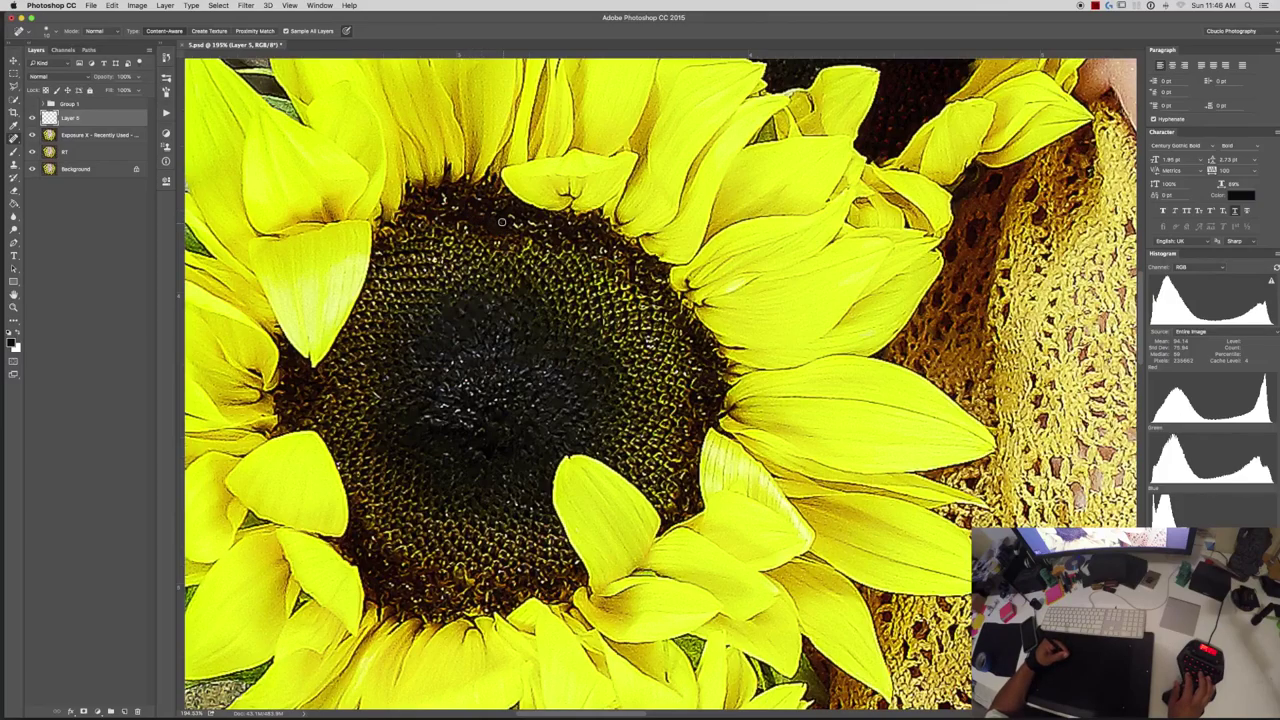
{"action": "key", "text": "super+0"}
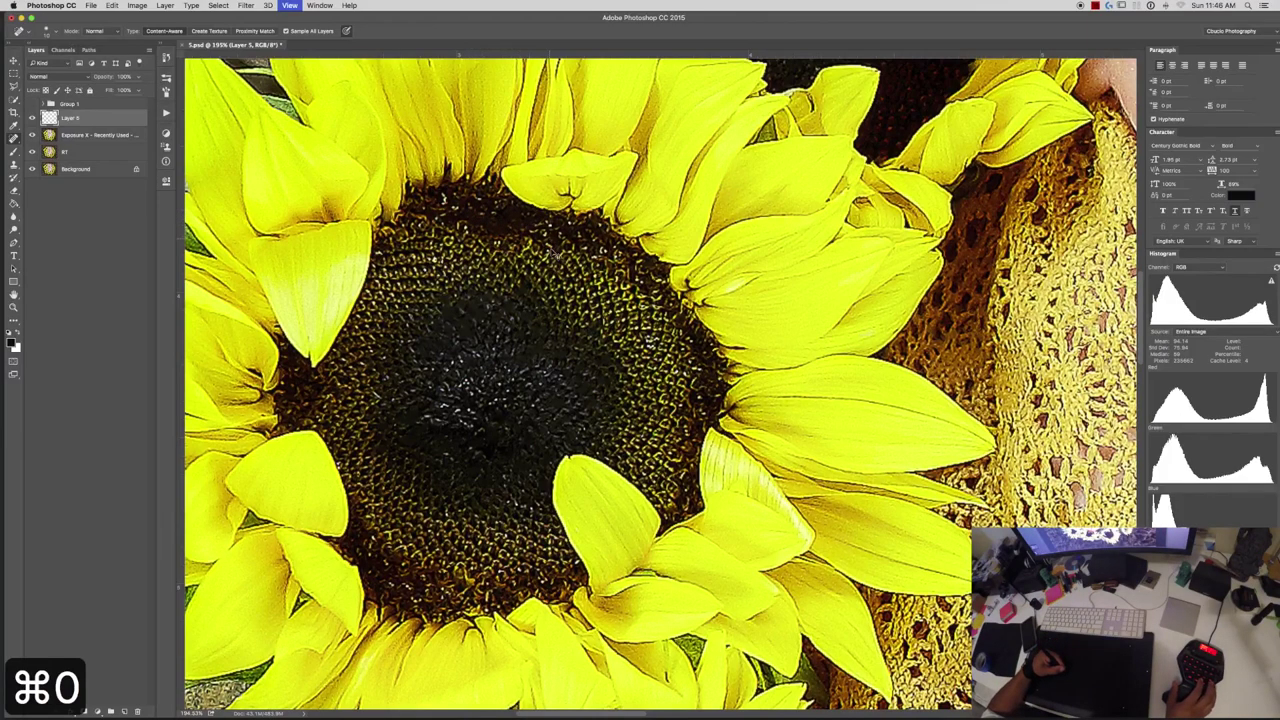
Spot-heal the specks in the dark centre of the sunflower directly below the large left one.
{"action": "key", "text": "z"}
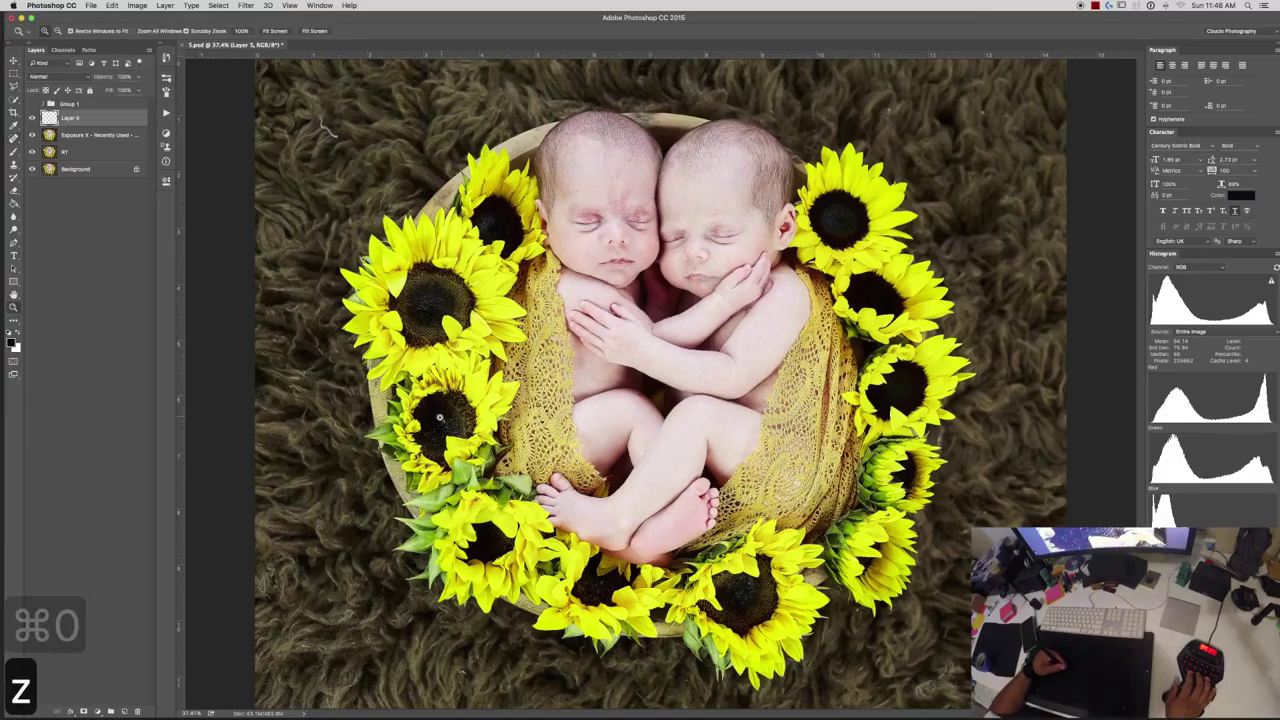
{"action": "mouse_move", "coordinate": [433, 420]}
{"action": "left_mouse_down"}
{"action": "mouse_move", "coordinate": [547, 407]}
{"action": "mouse_move", "coordinate": [490, 384]}
{"action": "left_mouse_up"}
{"action": "key", "text": "j"}
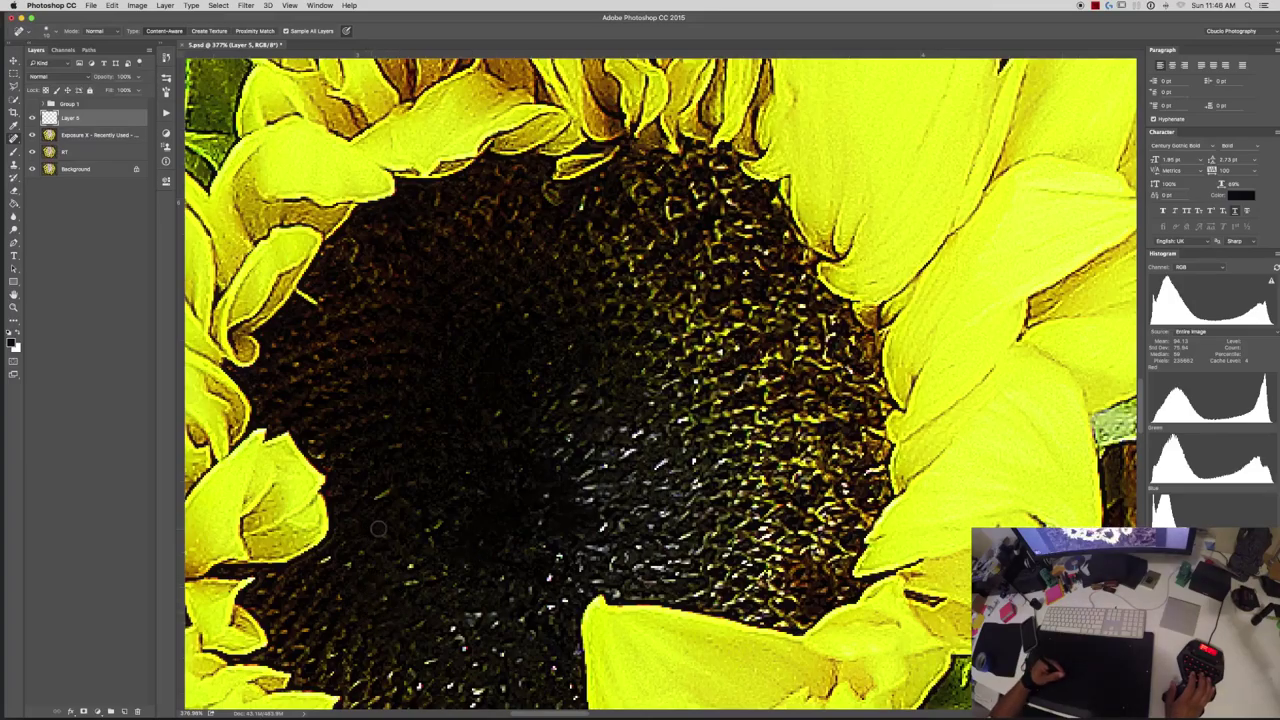
{"action": "key", "text": "super+0"}
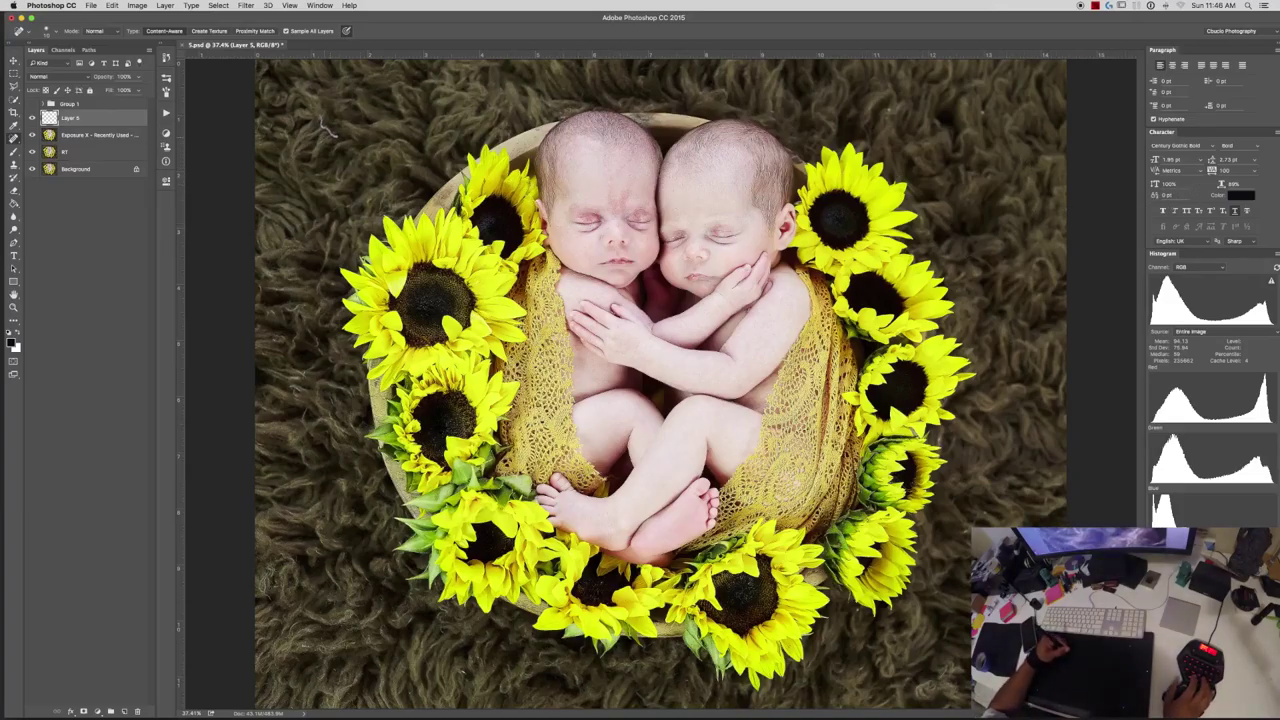
Spot-heal the white curled thread on the brown rug in the photo's upper-left area, using an enlarged brush.
{"action": "key", "text": "z"}
{"action": "left_click", "coordinate": [352, 117]}
{"action": "left_click", "coordinate": [352, 117]}
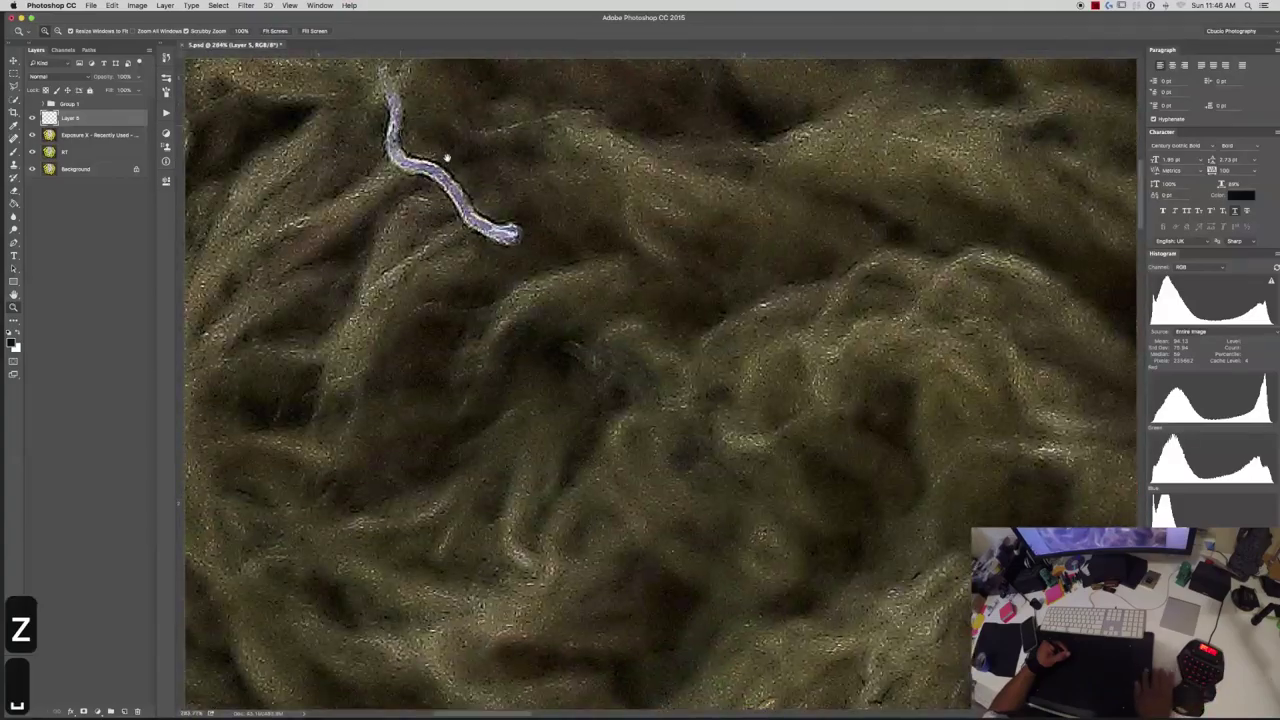
{"action": "left_click", "coordinate": [443, 157]}
{"action": "left_click_drag", "start_coordinate": [558, 281], "coordinate": [606, 337]}
{"action": "key", "text": "j"}
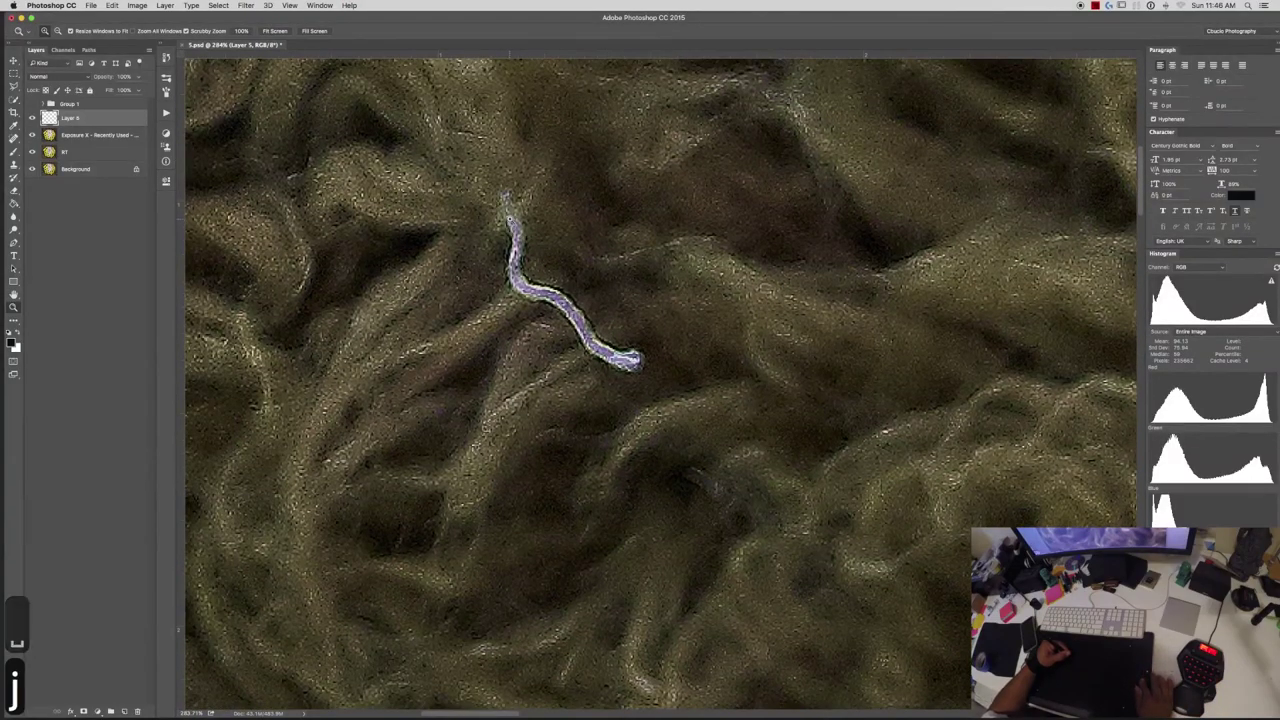
{"action": "key", "text": "j"}
{"action": "key", "text": "bracketright"}
{"action": "key", "text": "bracketright"}
{"action": "key", "text": "bracketright"}
{"action": "key", "text": "bracketright"}
{"action": "key", "text": "bracketright"}
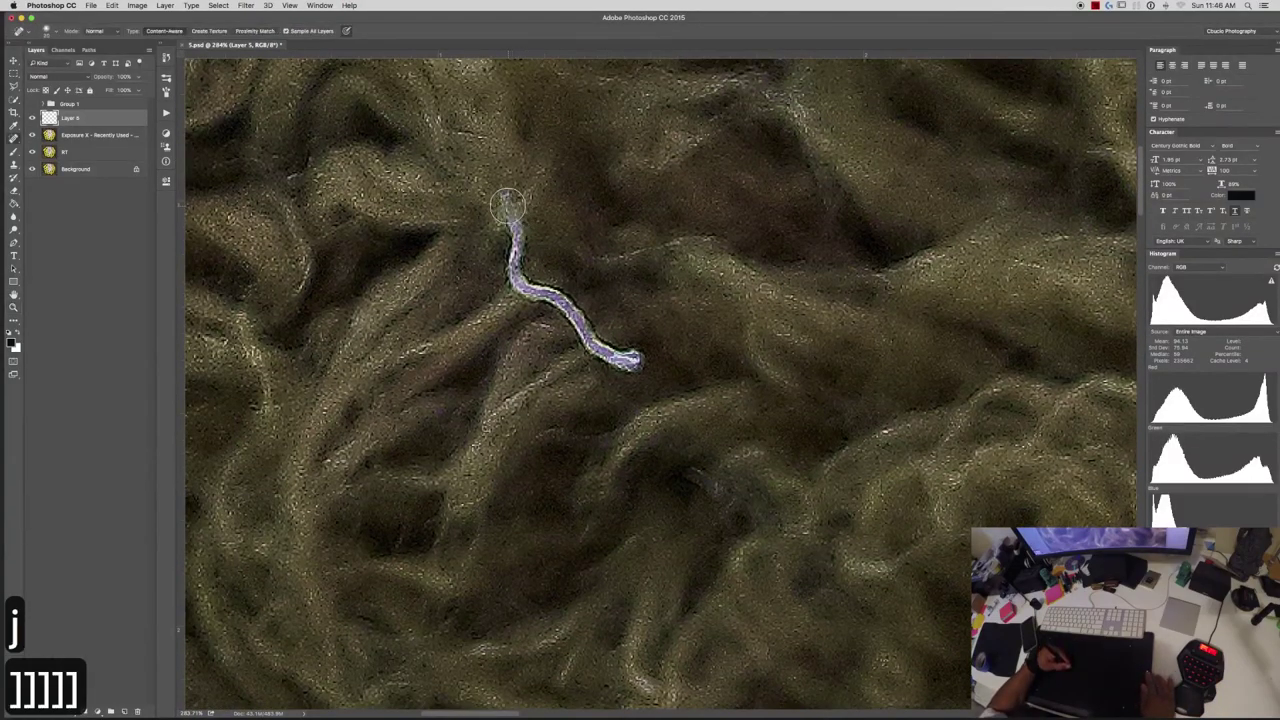
{"action": "mouse_move", "coordinate": [508, 196]}
{"action": "left_mouse_down"}
{"action": "mouse_move", "coordinate": [515, 282]}
{"action": "mouse_move", "coordinate": [612, 358]}
{"action": "mouse_move", "coordinate": [640, 362]}
{"action": "left_mouse_up"}
{"action": "key", "text": "super+0"}
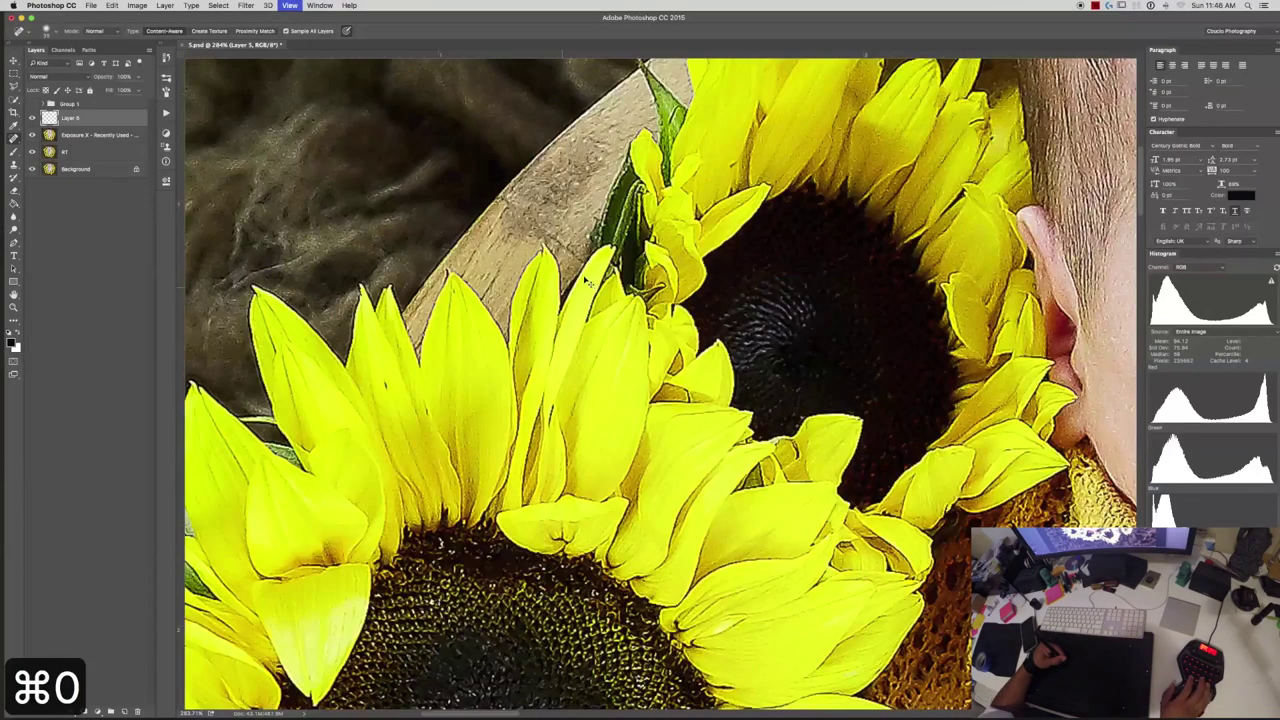
Spot-heal the light fibre on the rug above and outside the large left sunflower.
{"action": "key", "text": "z"}
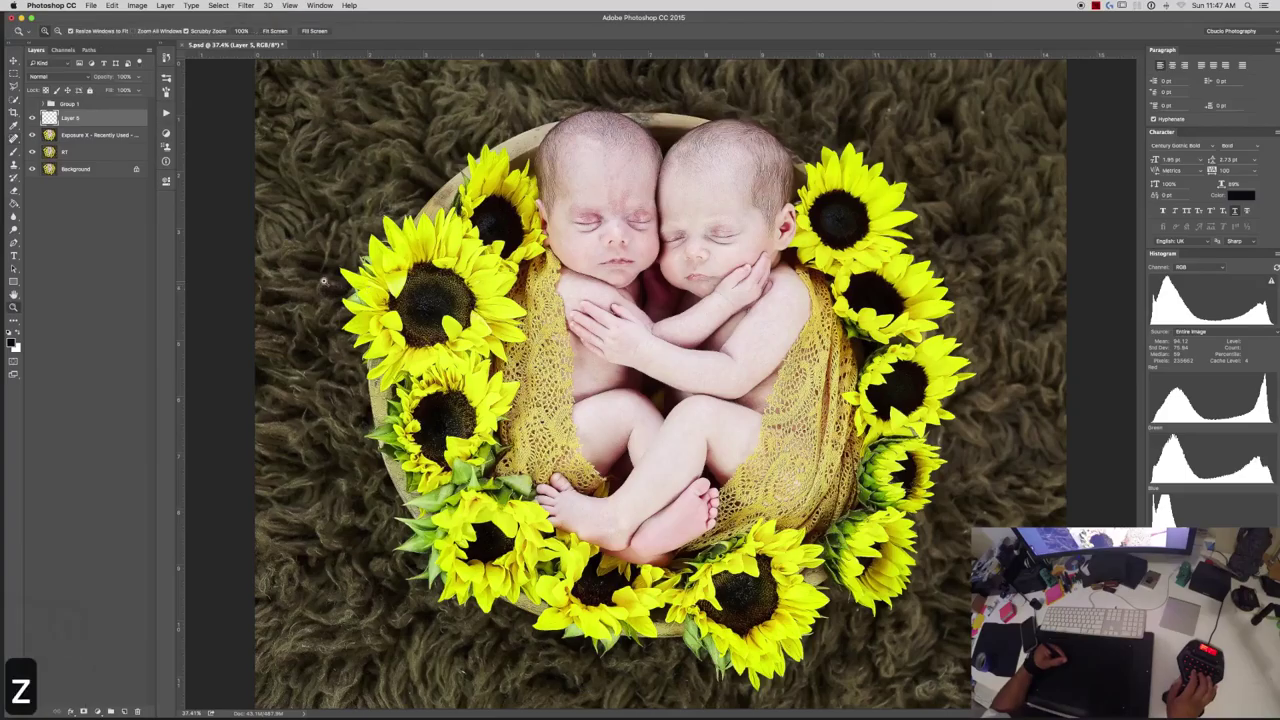
{"action": "mouse_move", "coordinate": [325, 282]}
{"action": "left_mouse_down"}
{"action": "mouse_move", "coordinate": [386, 272]}
{"action": "mouse_move", "coordinate": [354, 286]}
{"action": "left_mouse_up"}
{"action": "key", "text": "j"}
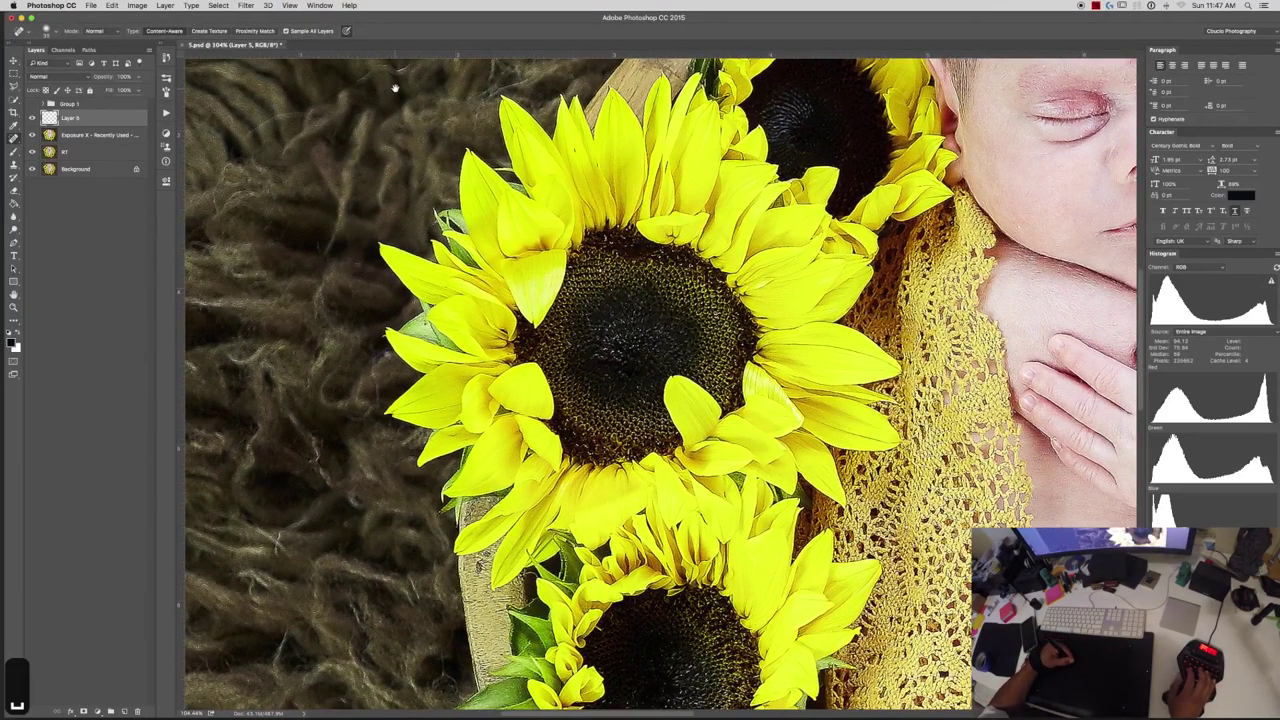
{"action": "mouse_move", "coordinate": [394, 86]}
{"action": "left_mouse_down"}
{"action": "mouse_move", "coordinate": [420, 122]}
{"action": "mouse_move", "coordinate": [562, 202]}
{"action": "left_mouse_up"}
{"action": "key", "text": "j"}
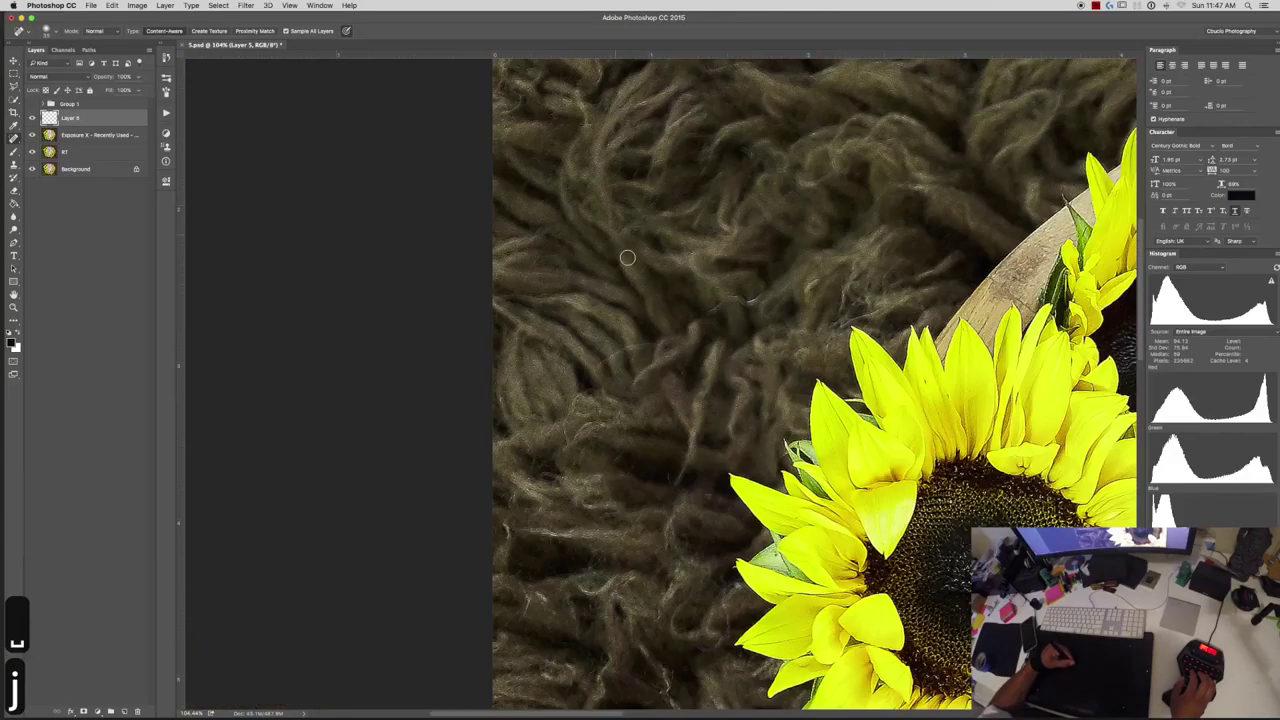
{"action": "mouse_move", "coordinate": [720, 307]}
{"action": "left_mouse_down"}
{"action": "mouse_move", "coordinate": [767, 292]}
{"action": "mouse_move", "coordinate": [736, 297]}
{"action": "left_mouse_up"}
{"action": "key", "text": "space"}
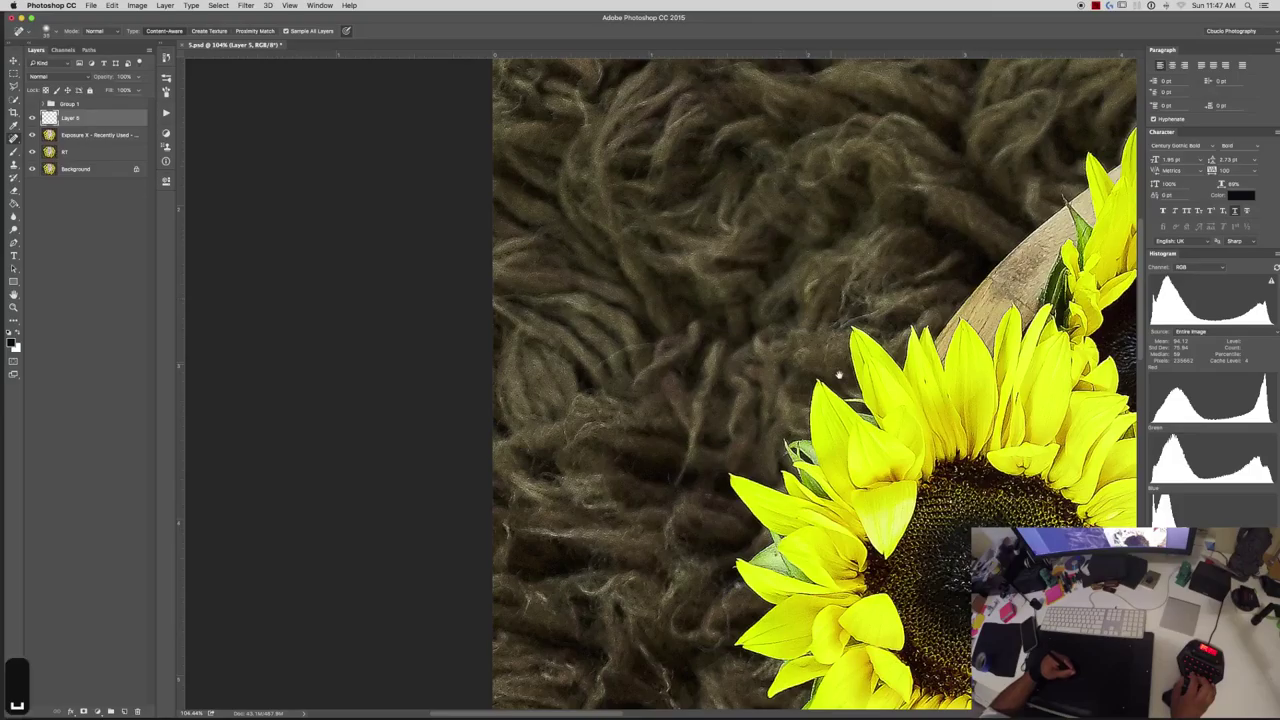
{"action": "scroll", "coordinate": [771, 237], "scroll_direction": "down", "scroll_amount": 3}
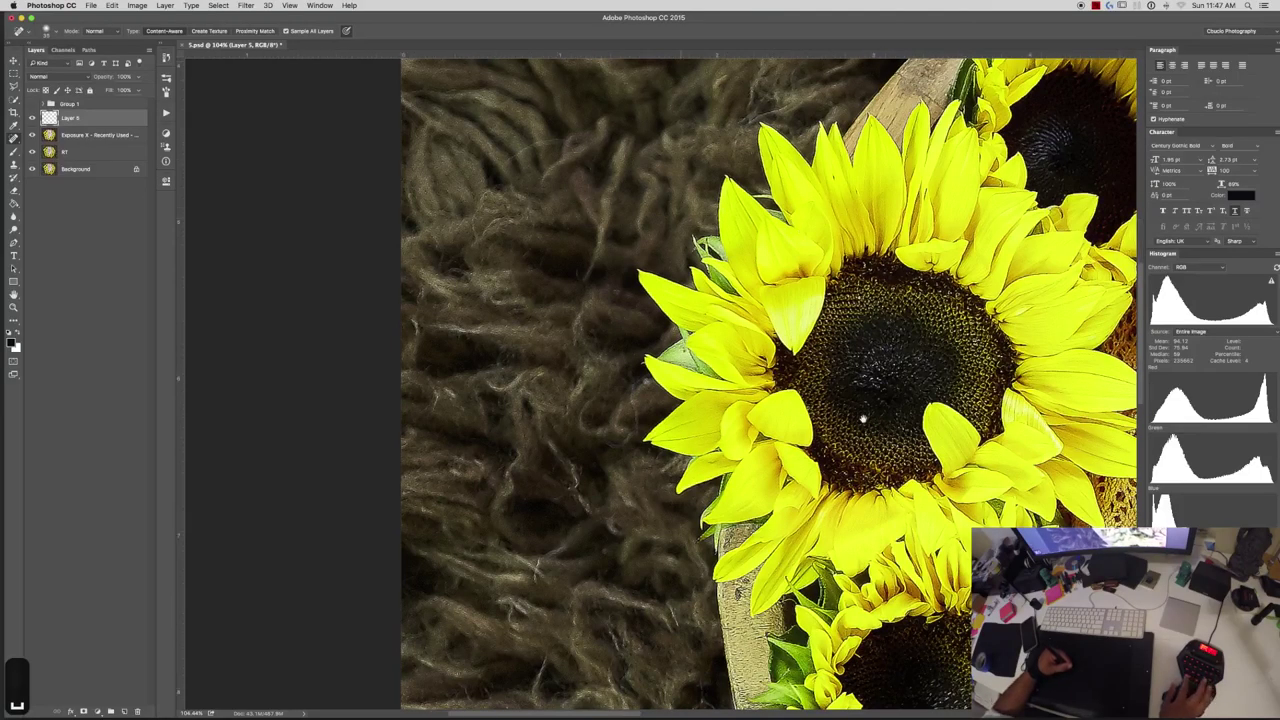
{"action": "key", "text": "super+0"}
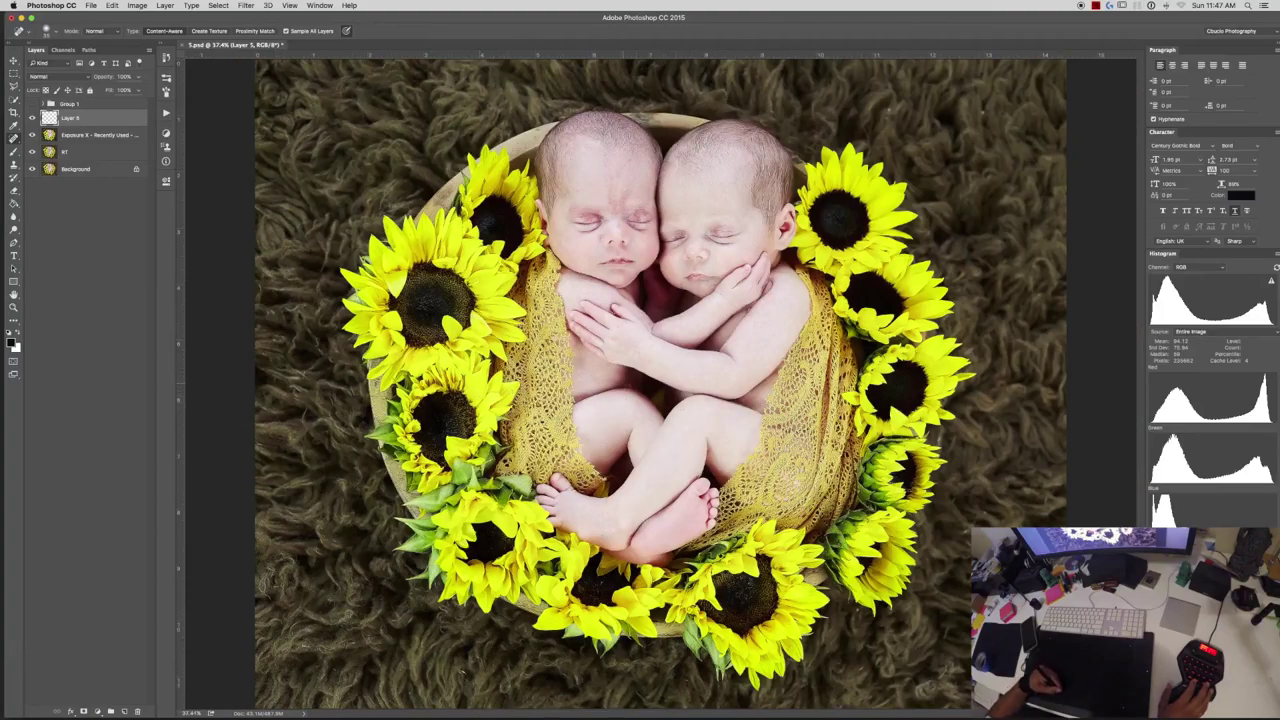
Spot-heal the bright white speck on the rug below the lower-left sunflower.
{"action": "key", "text": "z"}
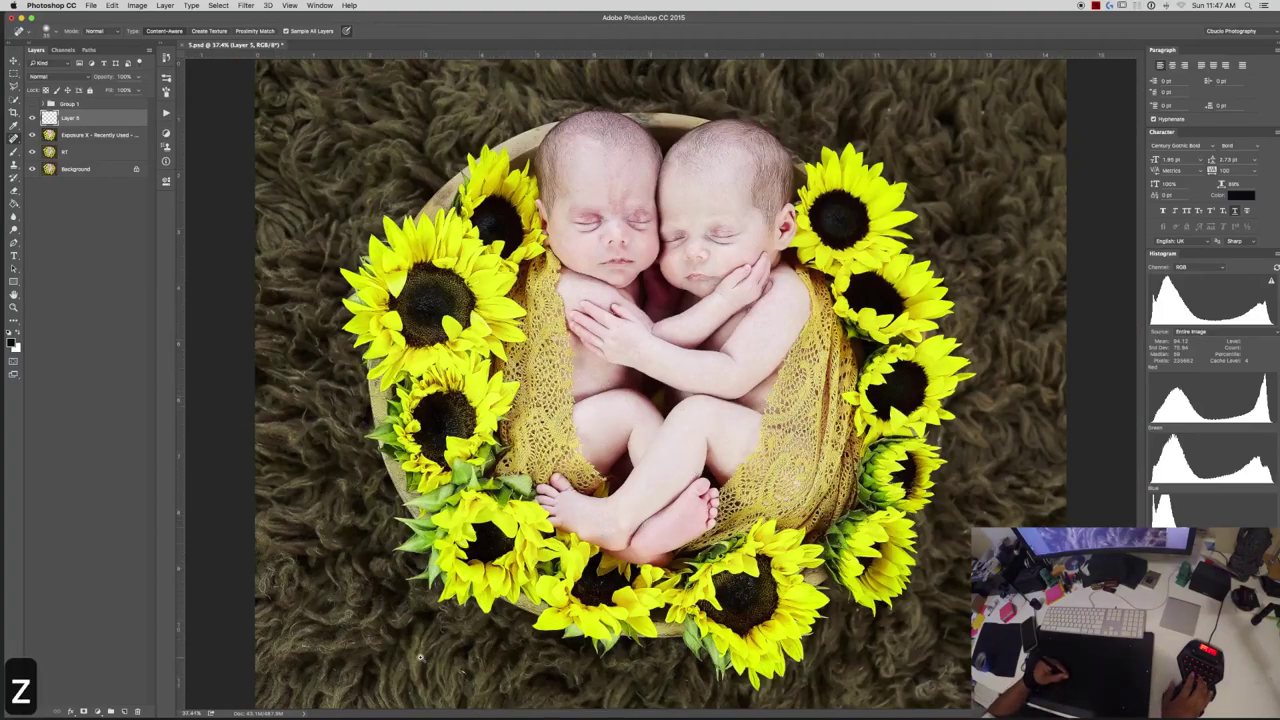
{"action": "left_click_drag", "start_coordinate": [439, 655], "coordinate": [525, 390]}
{"action": "key", "text": "j"}
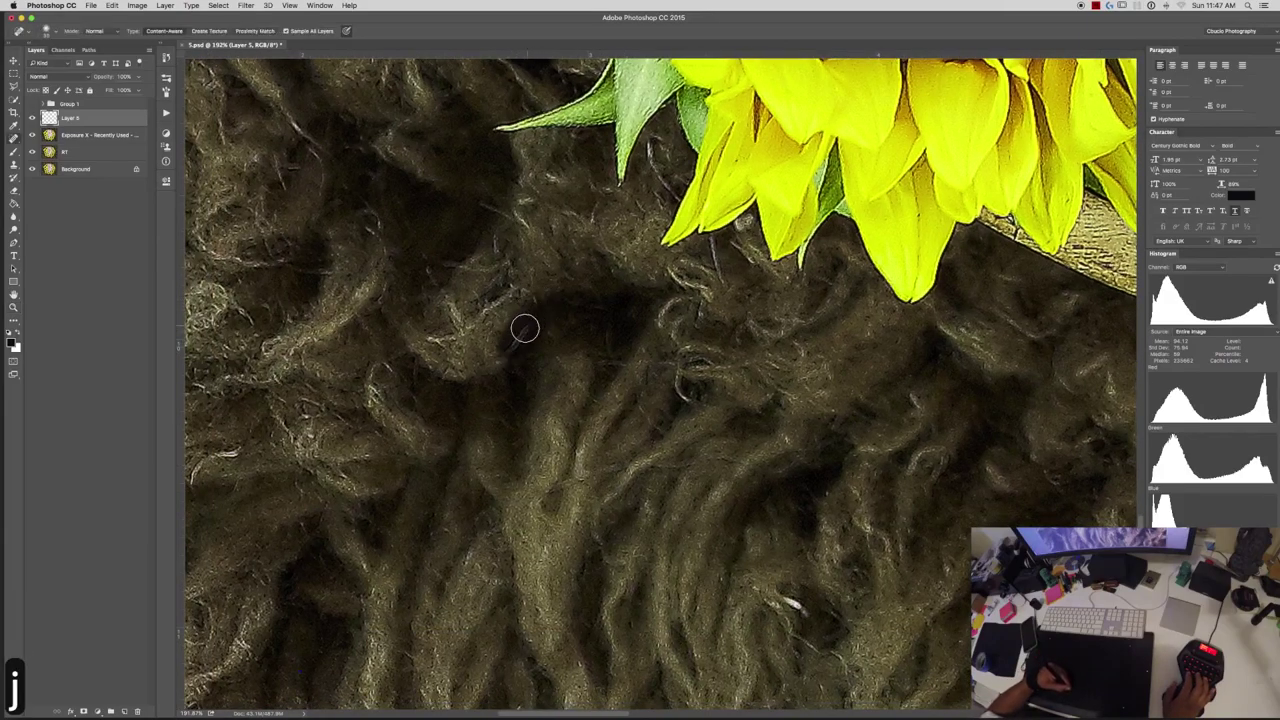
{"action": "mouse_move", "coordinate": [831, 587]}
{"action": "left_mouse_down"}
{"action": "mouse_move", "coordinate": [785, 593]}
{"action": "mouse_move", "coordinate": [801, 608]}
{"action": "mouse_move", "coordinate": [716, 580]}
{"action": "left_mouse_up"}
Spot-heal the light and purple debris specks in the rug along the photo's bottom edge.
{"action": "key", "text": "space"}
{"action": "mouse_move", "coordinate": [714, 444]}
{"action": "left_mouse_down"}
{"action": "mouse_move", "coordinate": [809, 223]}
{"action": "mouse_move", "coordinate": [655, 436]}
{"action": "mouse_move", "coordinate": [669, 337]}
{"action": "left_mouse_up"}
{"action": "key", "text": "j"}
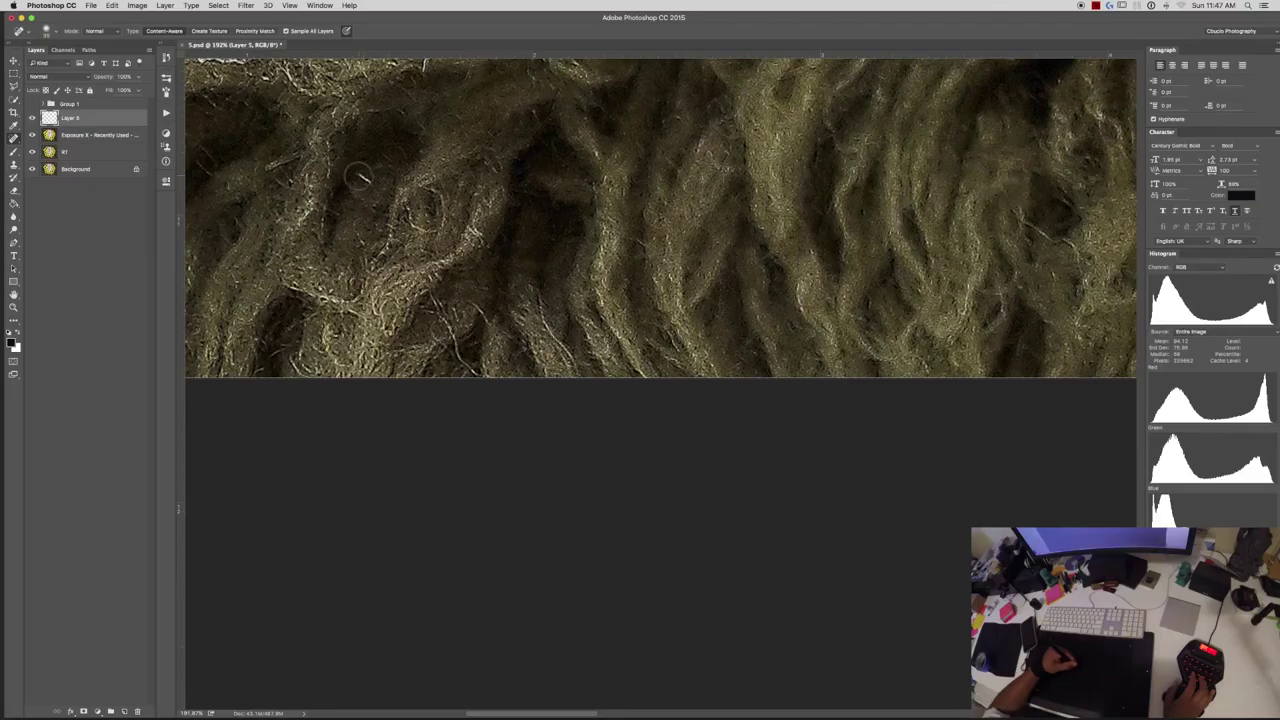
{"action": "key", "text": "space"}
{"action": "left_click_drag", "start_coordinate": [742, 305], "coordinate": [650, 465]}
{"action": "key", "text": "j"}
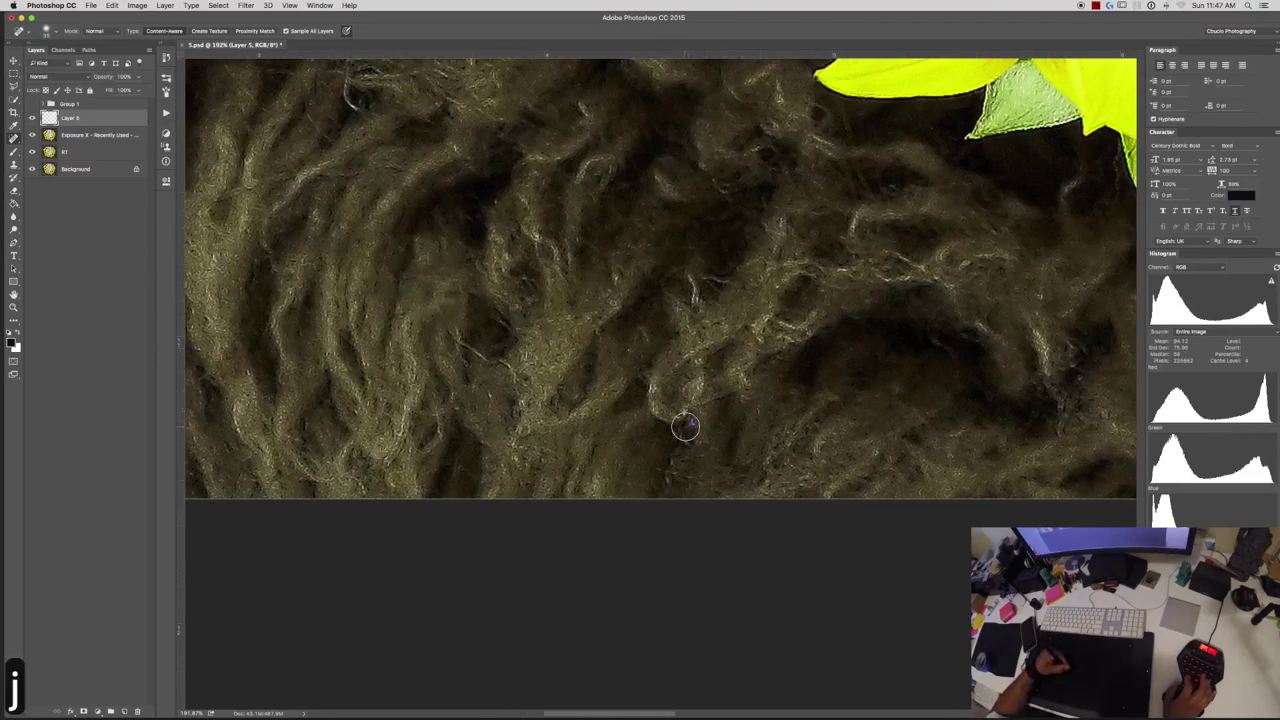
{"action": "key", "text": "space"}
{"action": "key", "text": "super+0"}
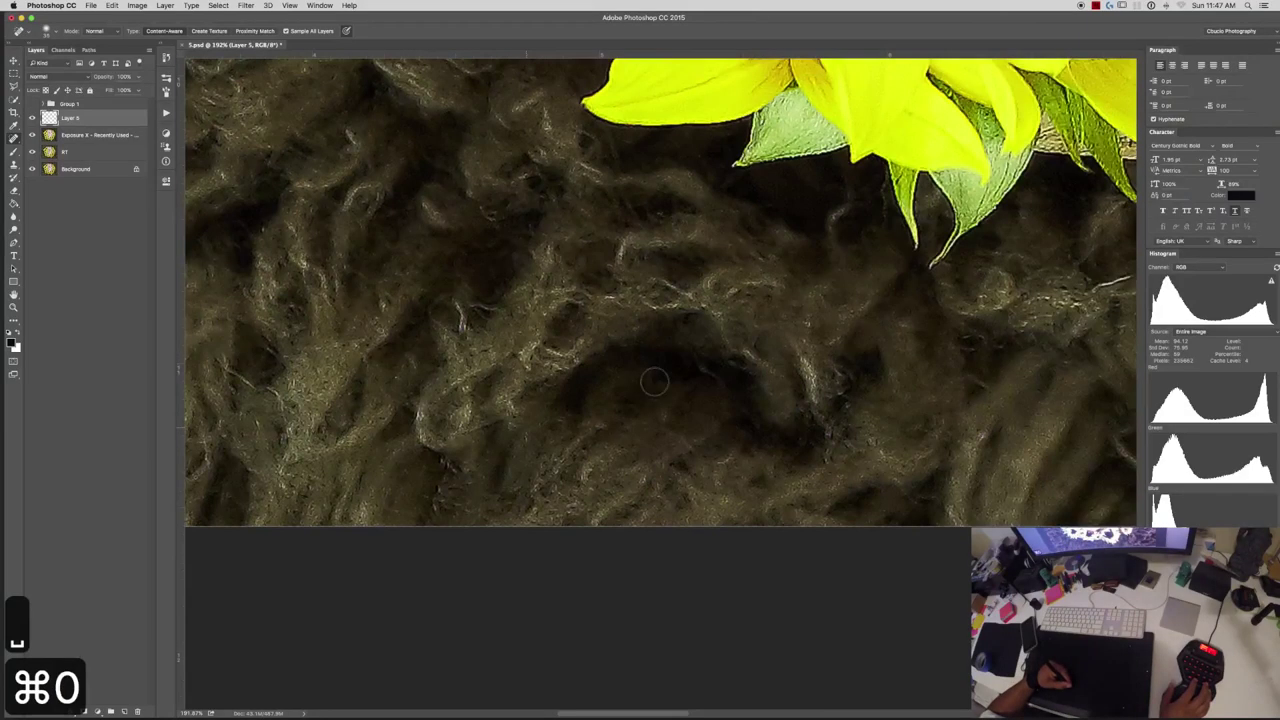
{"action": "key", "text": "super+0"}
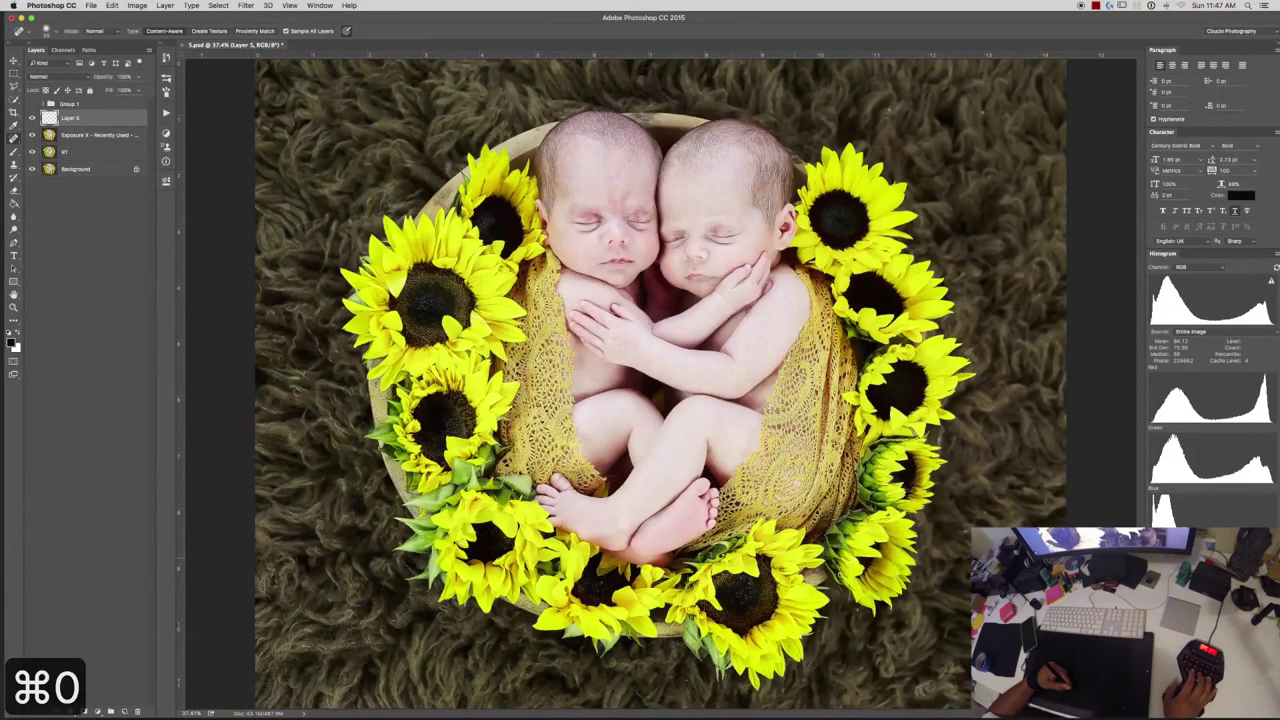
Spot-heal the pale speck on the rug between the two lower-right sunflowers.
{"action": "key", "text": "z"}
{"action": "scroll", "coordinate": [944, 605], "scroll_direction": "up", "scroll_amount": 5}
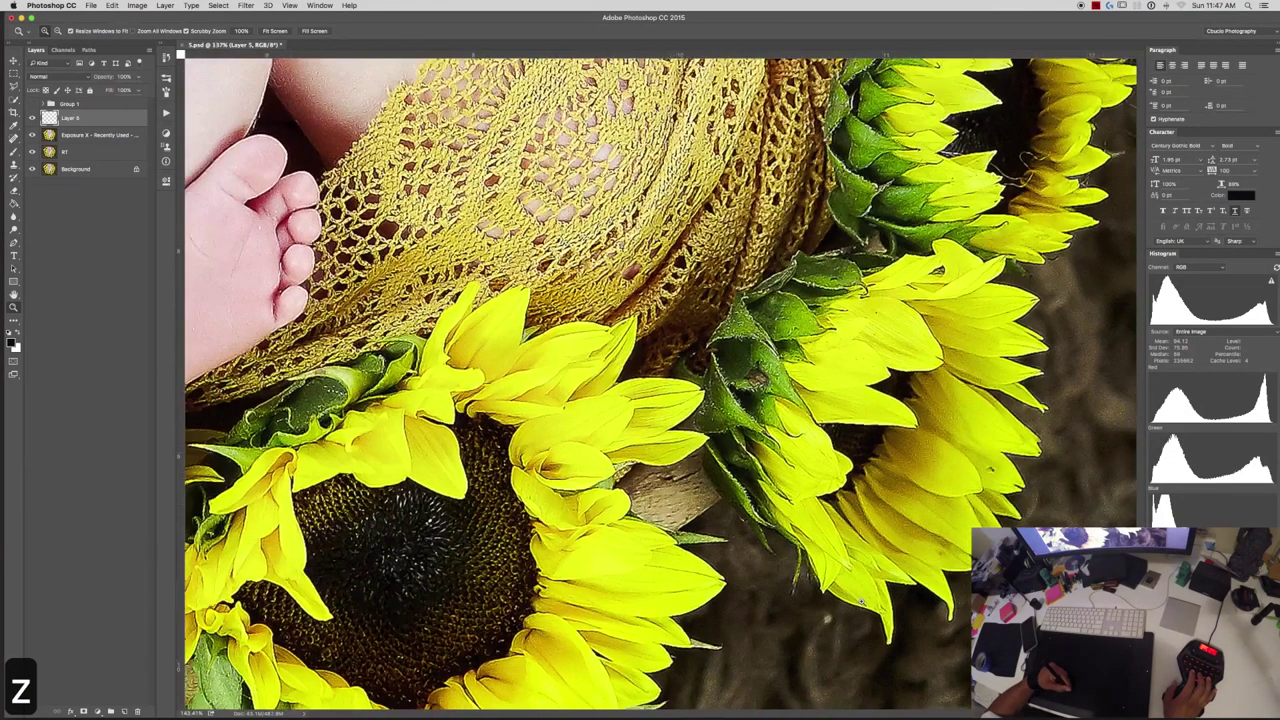
{"action": "scroll", "coordinate": [831, 619], "scroll_direction": "down", "scroll_amount": 1}
{"action": "key", "text": "j"}
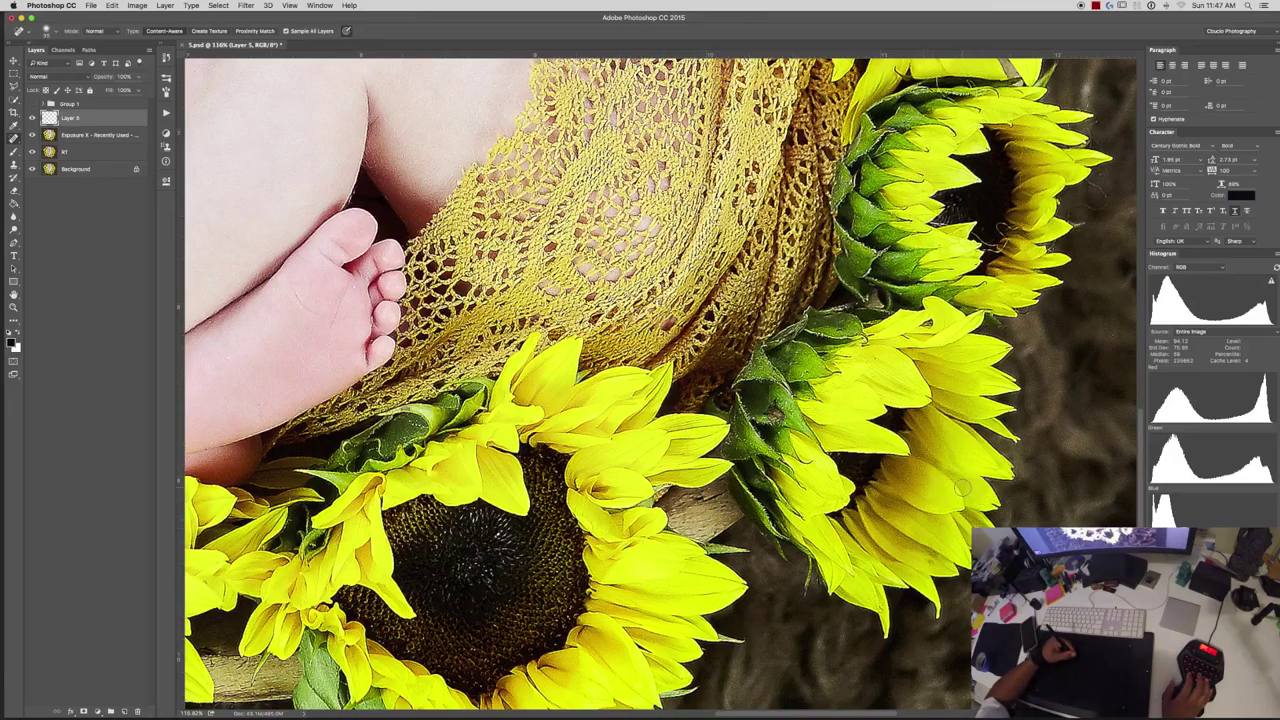
{"action": "key", "text": "super+0"}
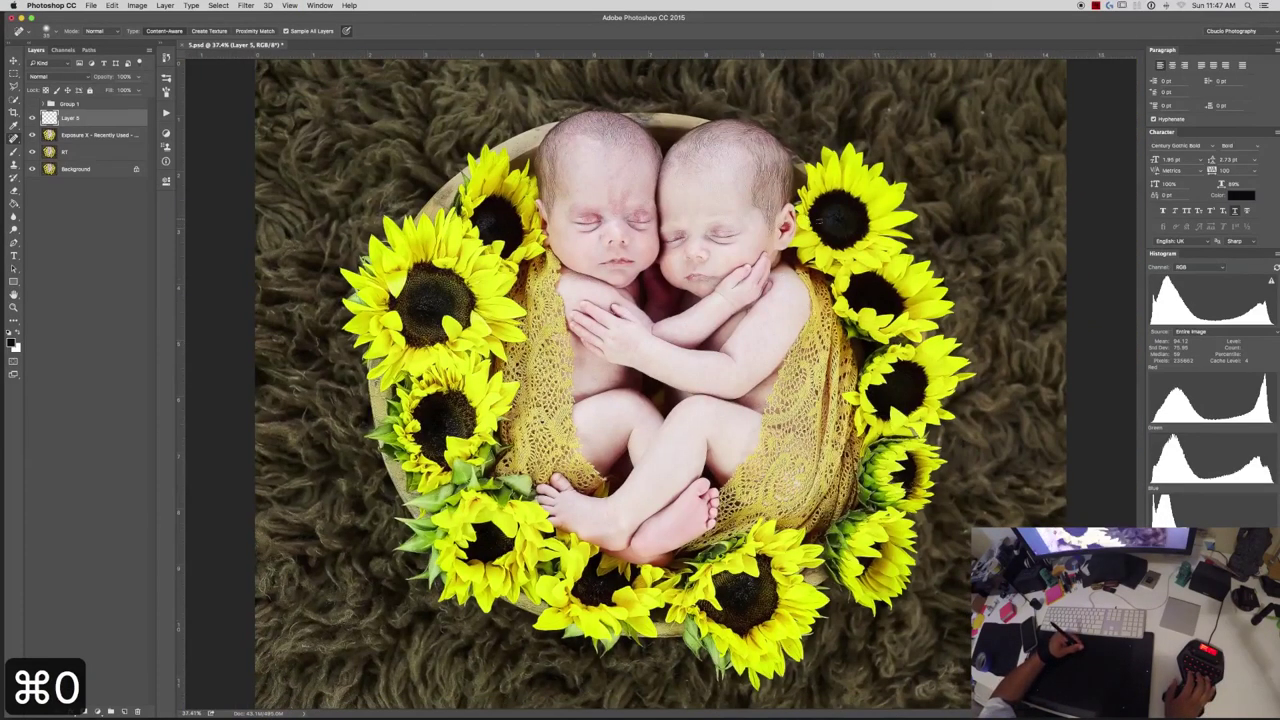
Spot-heal the pale specks on the rug in the photo's upper-right area, above the sunflower beside the right baby's ear.
{"action": "key", "text": "z"}
{"action": "left_click", "coordinate": [1026, 98]}
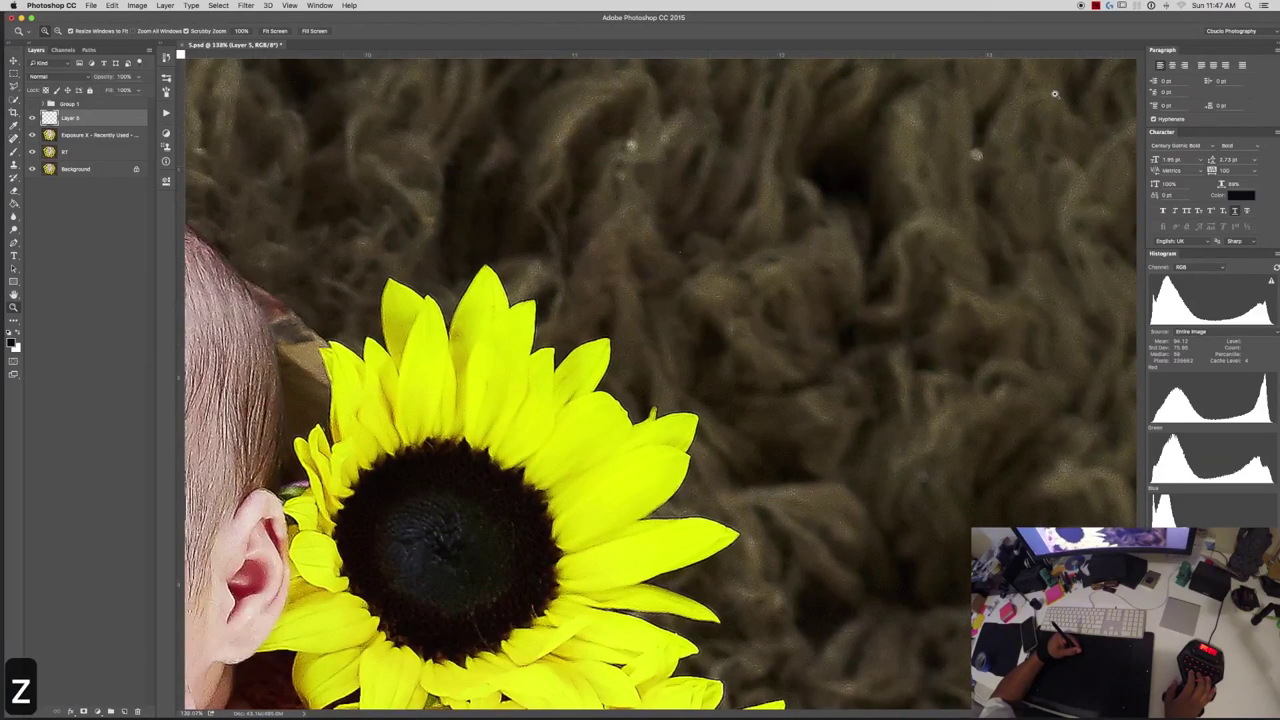
{"action": "key", "text": "j"}
{"action": "left_click_drag", "start_coordinate": [975, 151], "coordinate": [975, 151]}
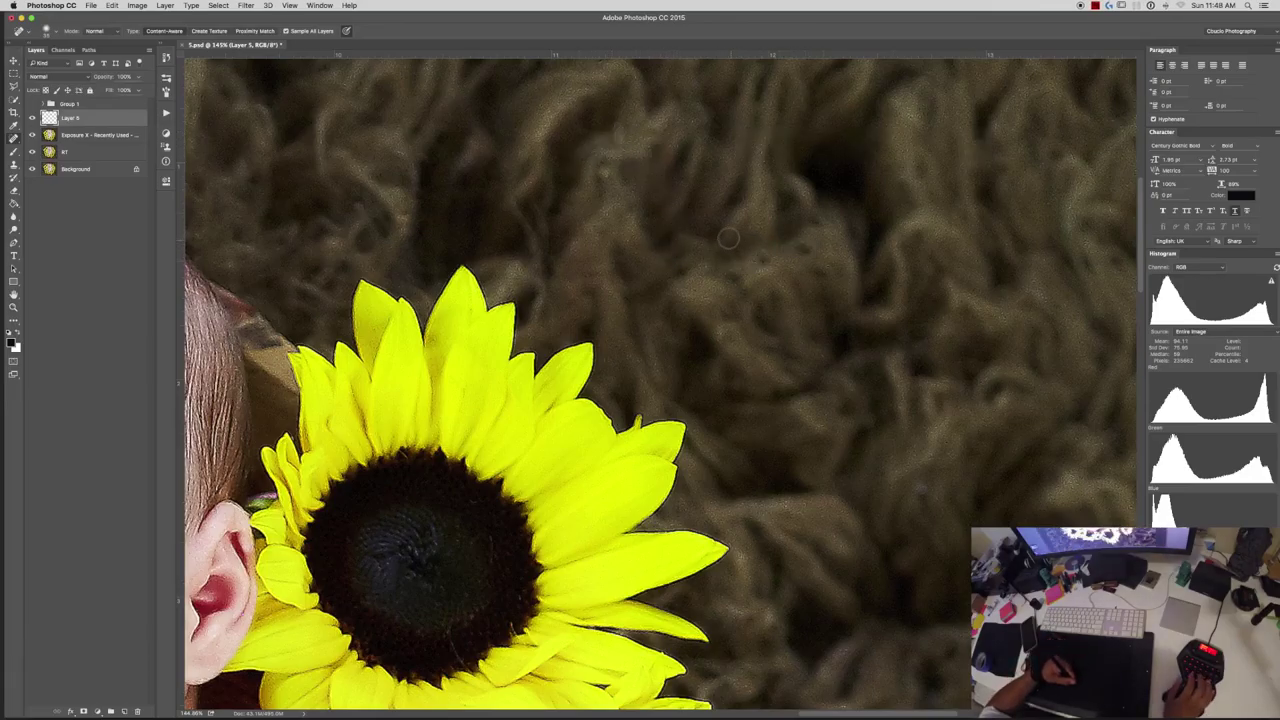
{"action": "key", "text": "super+0"}
Spot-heal the stray fibres on the rug beside the half-turned right-hand sunflower's petals, using a smaller brush.
{"action": "key", "text": "z"}
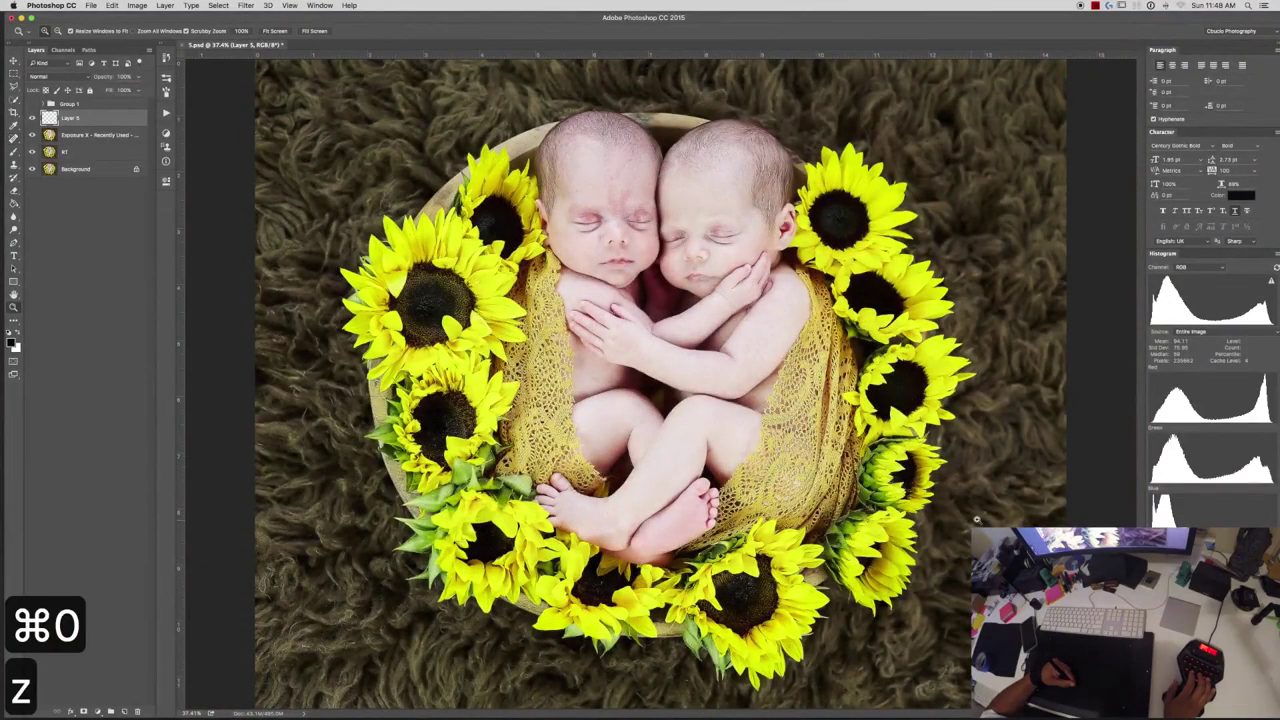
{"action": "left_click", "coordinate": [1003, 519]}
{"action": "left_click", "coordinate": [1003, 519]}
{"action": "key", "text": "j"}
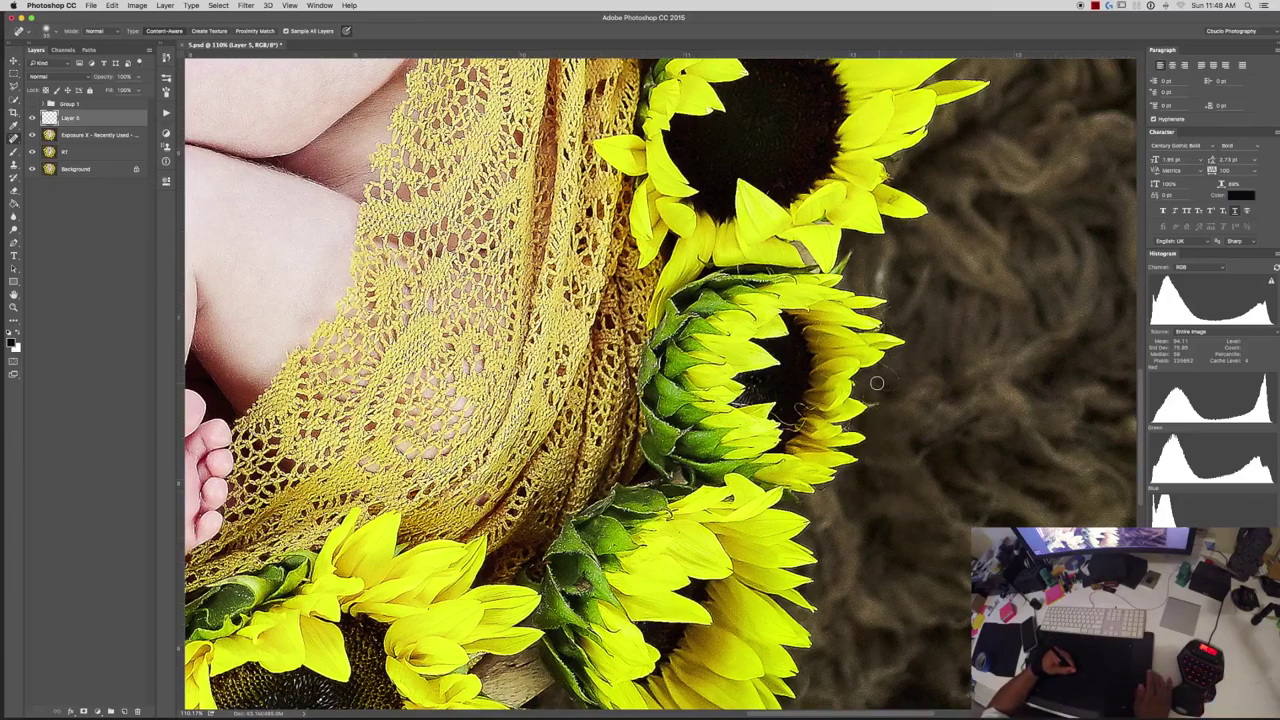
{"action": "key", "text": "bracketleft"}
{"action": "key", "text": "bracketleft"}
{"action": "key", "text": "bracketleft"}
{"action": "key", "text": "bracketleft"}
{"action": "key", "text": "bracketleft"}
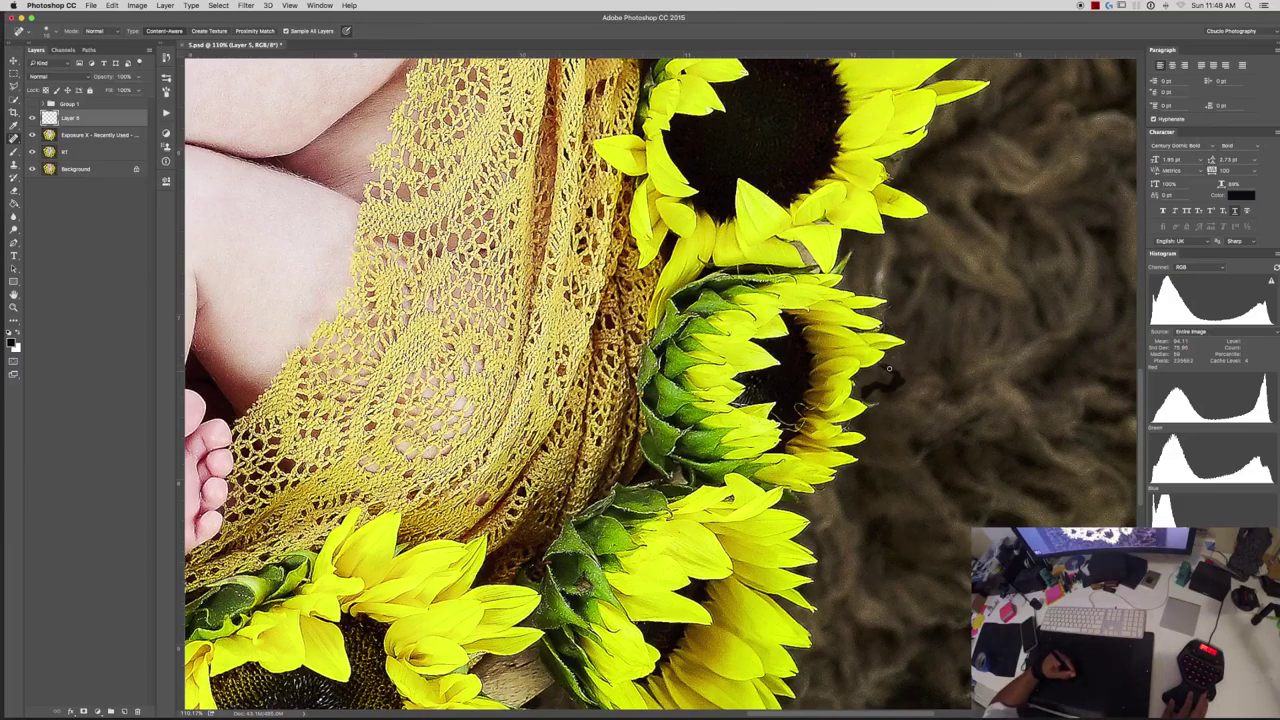
{"action": "key", "text": "super+0"}
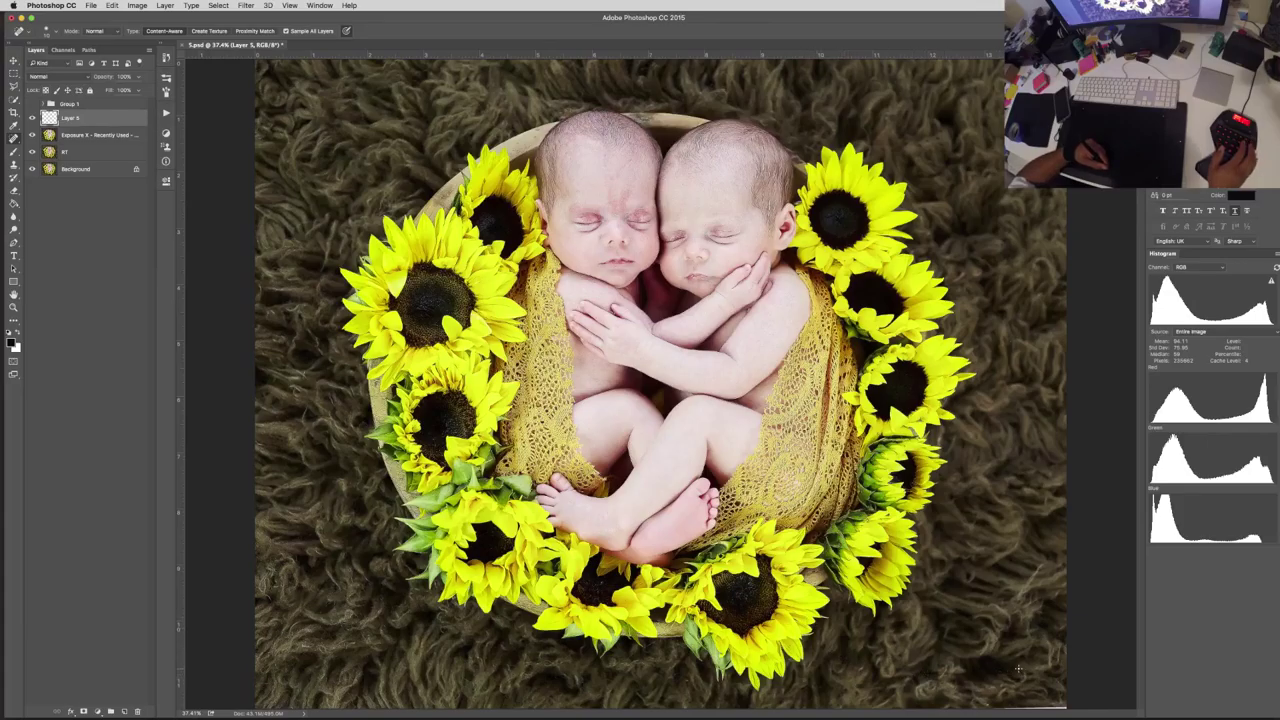
Try to cover the light sliver at the photo's lower-right corner with a lasso selection and Content-Aware Fill.
{"action": "key", "text": "l"}
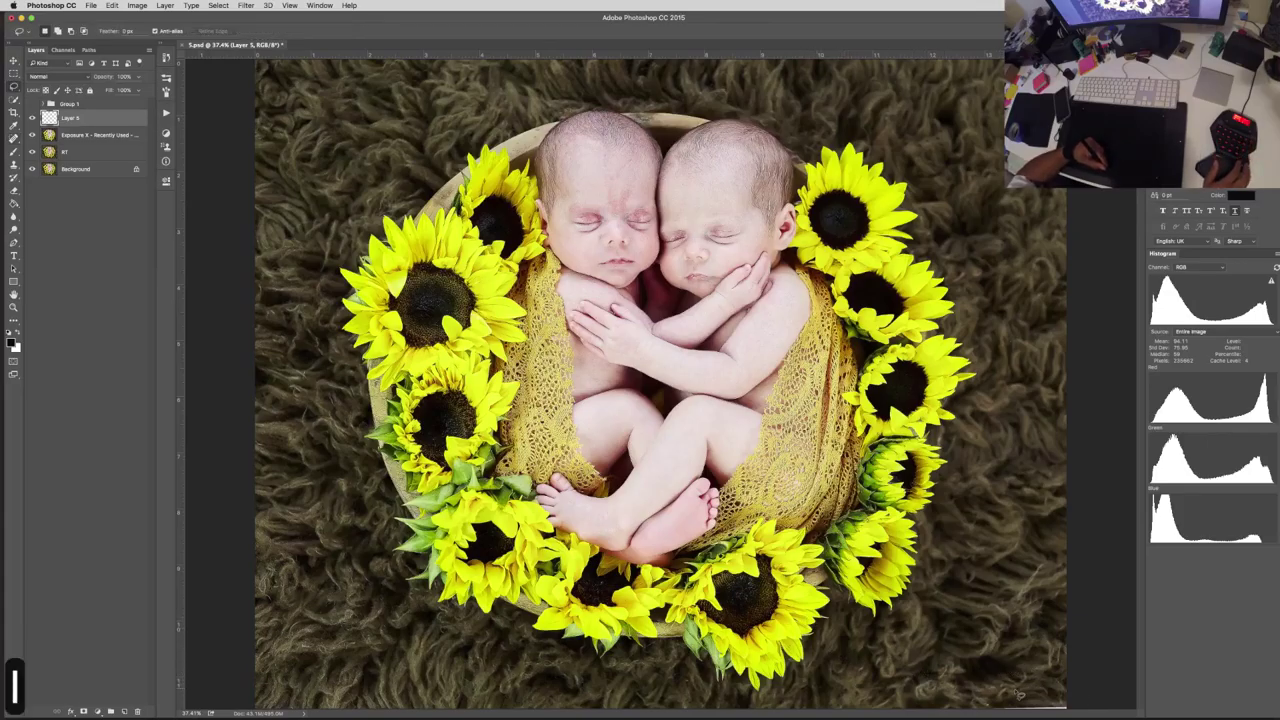
{"action": "mouse_move", "coordinate": [1018, 693]}
{"action": "left_mouse_down"}
{"action": "mouse_move", "coordinate": [1005, 708]}
{"action": "mouse_move", "coordinate": [1042, 706]}
{"action": "left_mouse_up"}
{"action": "key", "text": "shift+Delete"}
{"action": "key", "text": "shift+super+z"}
{"action": "key", "text": "Return"}
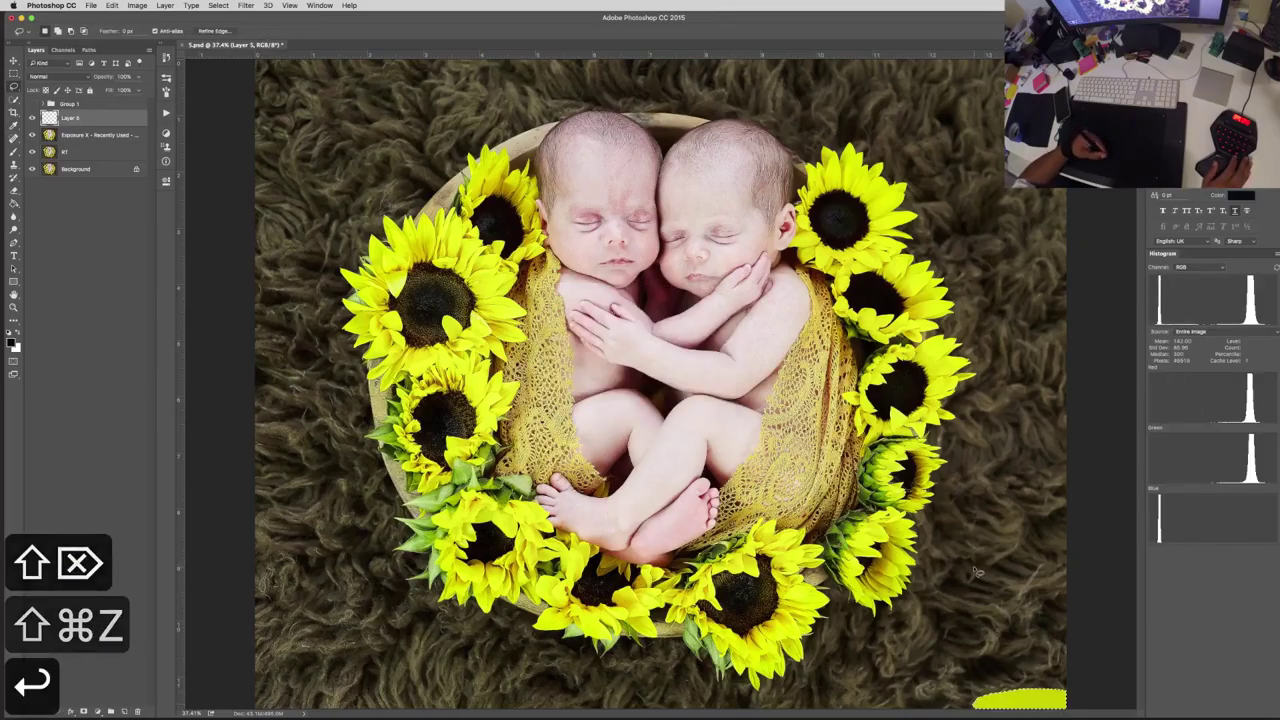
{"action": "key", "text": "alt+super+z"}
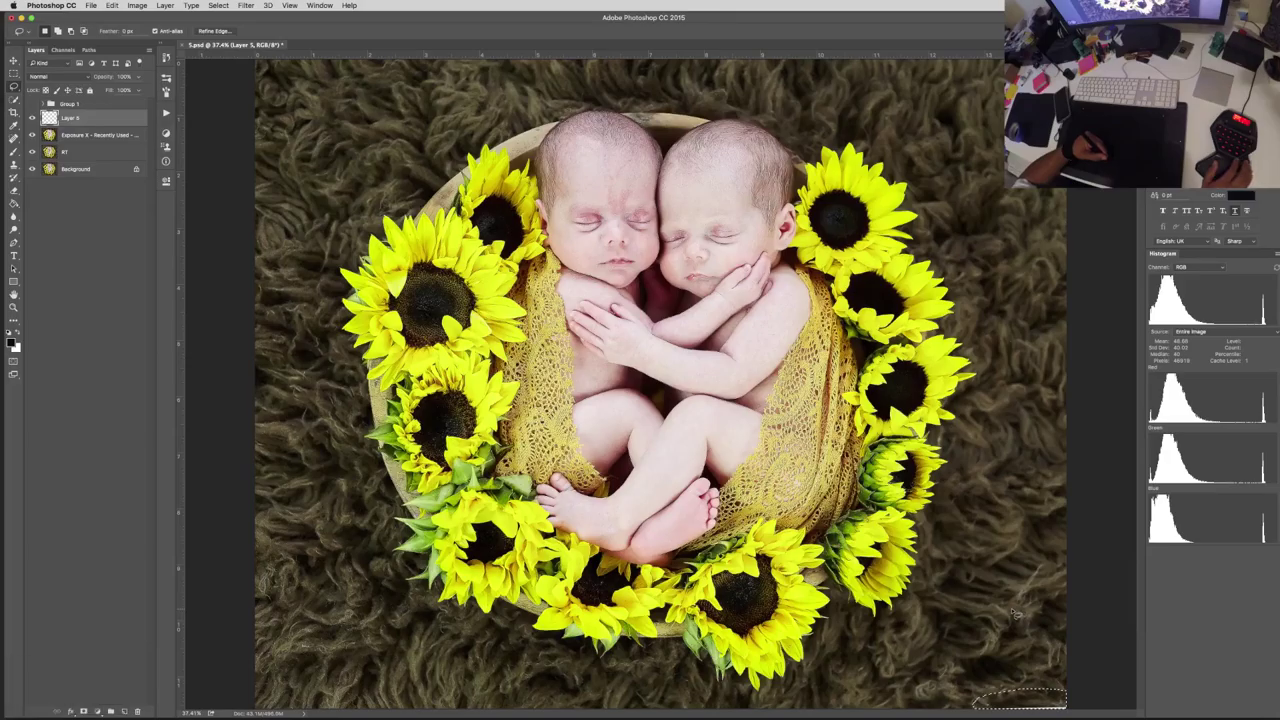
{"action": "key", "text": "shift+BackSpace"}
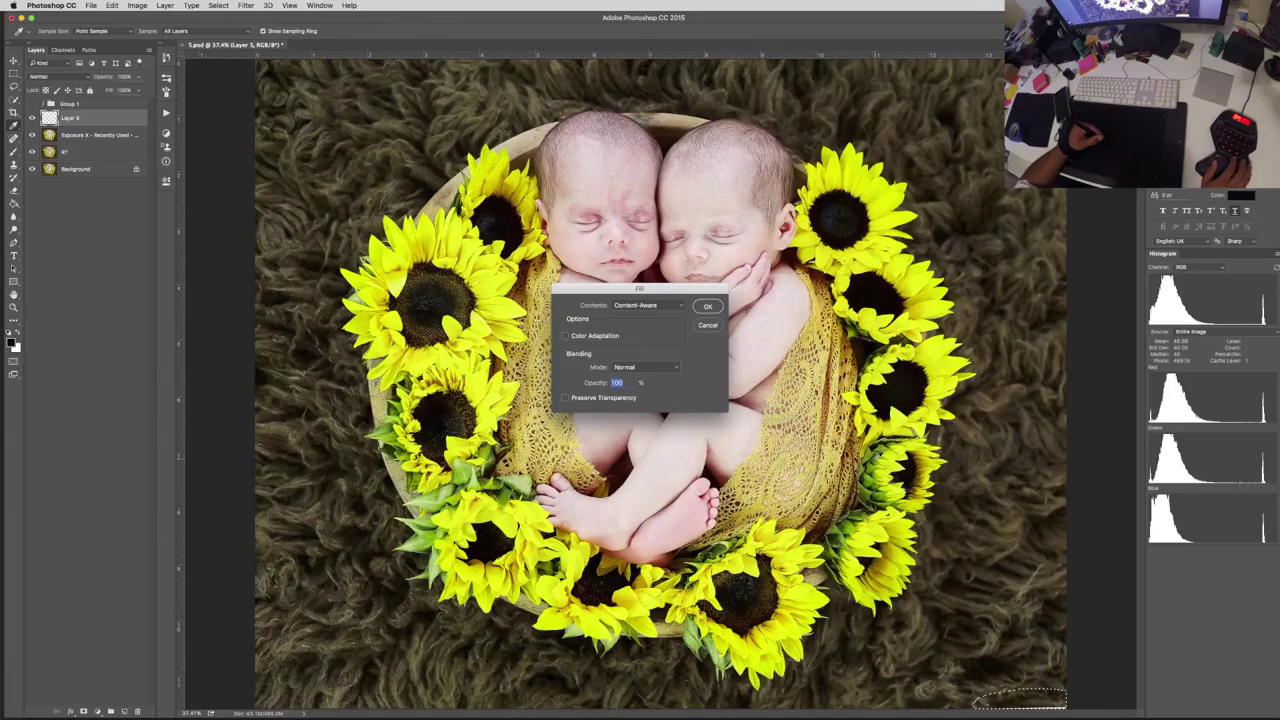
{"action": "key", "text": "Return"}
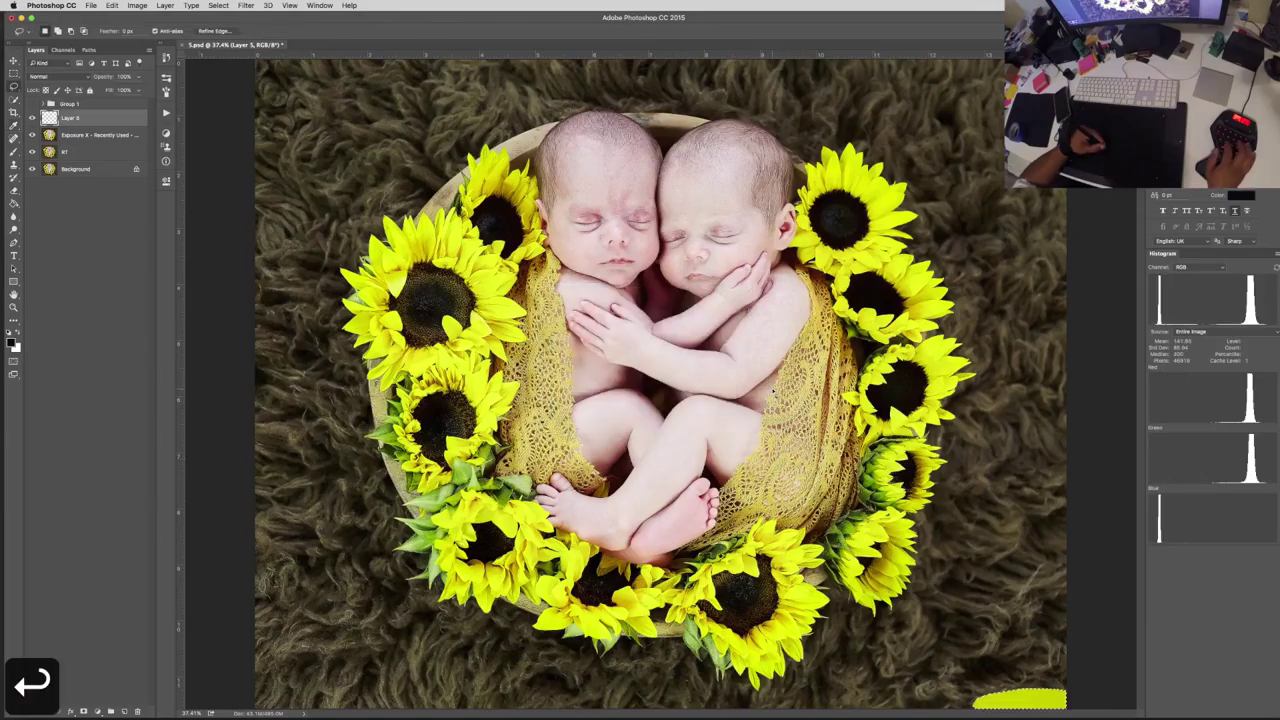
{"action": "key", "text": "alt+super+z"}
Clear the selection and cover the light sliver at the lower-right corner with rug texture, using an enlarged Clone Stamp brush.
{"action": "key", "text": "s"}
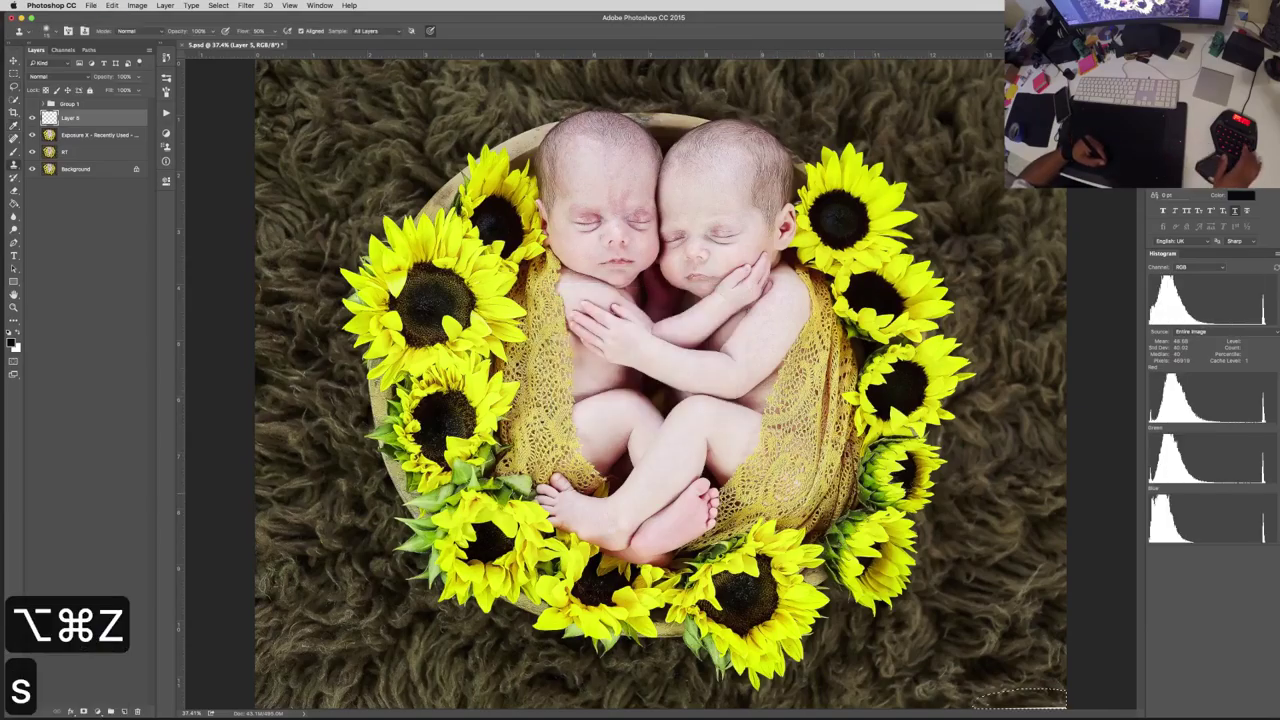
{"action": "key", "text": "bracketright"}
{"action": "key", "text": "bracketright"}
{"action": "key", "text": "bracketright"}
{"action": "key", "text": "bracketright"}
{"action": "key", "text": "bracketright"}
{"action": "key", "text": "bracketright"}
{"action": "key", "text": "bracketright"}
{"action": "key", "text": "bracketright"}
{"action": "key", "text": "bracketright"}
{"action": "key", "text": "super+d"}
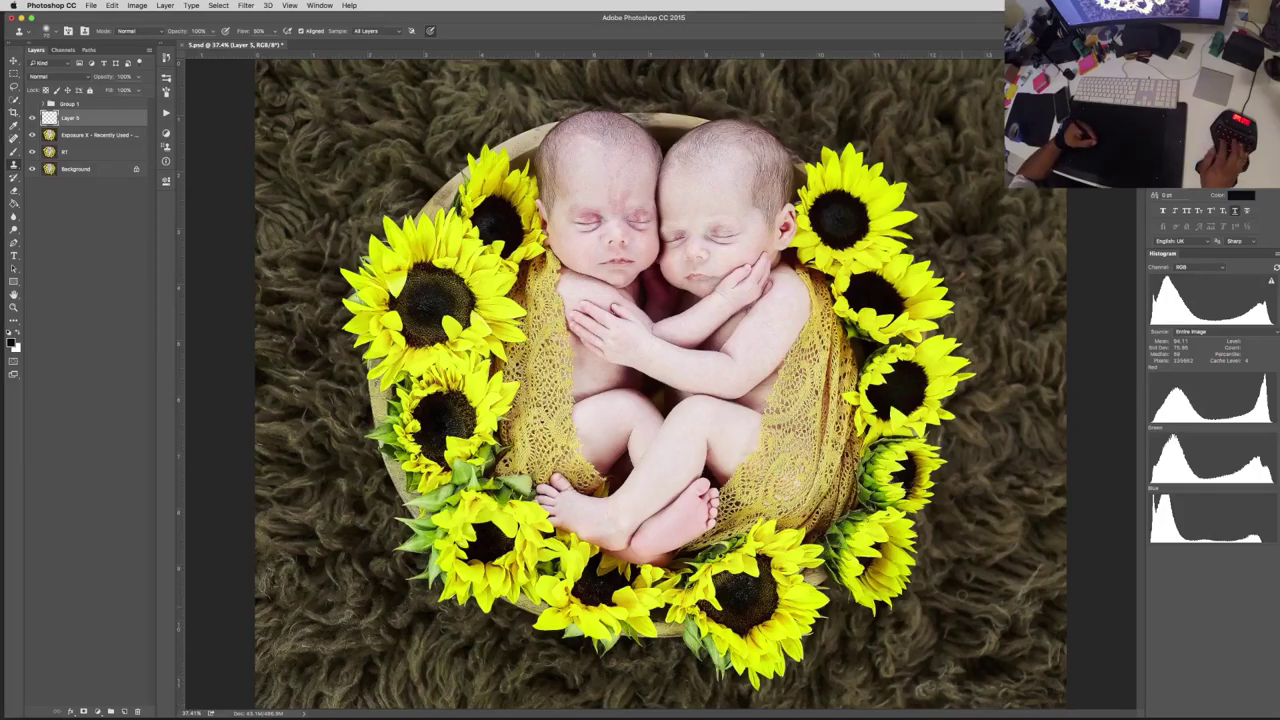
{"action": "key", "text": "v"}
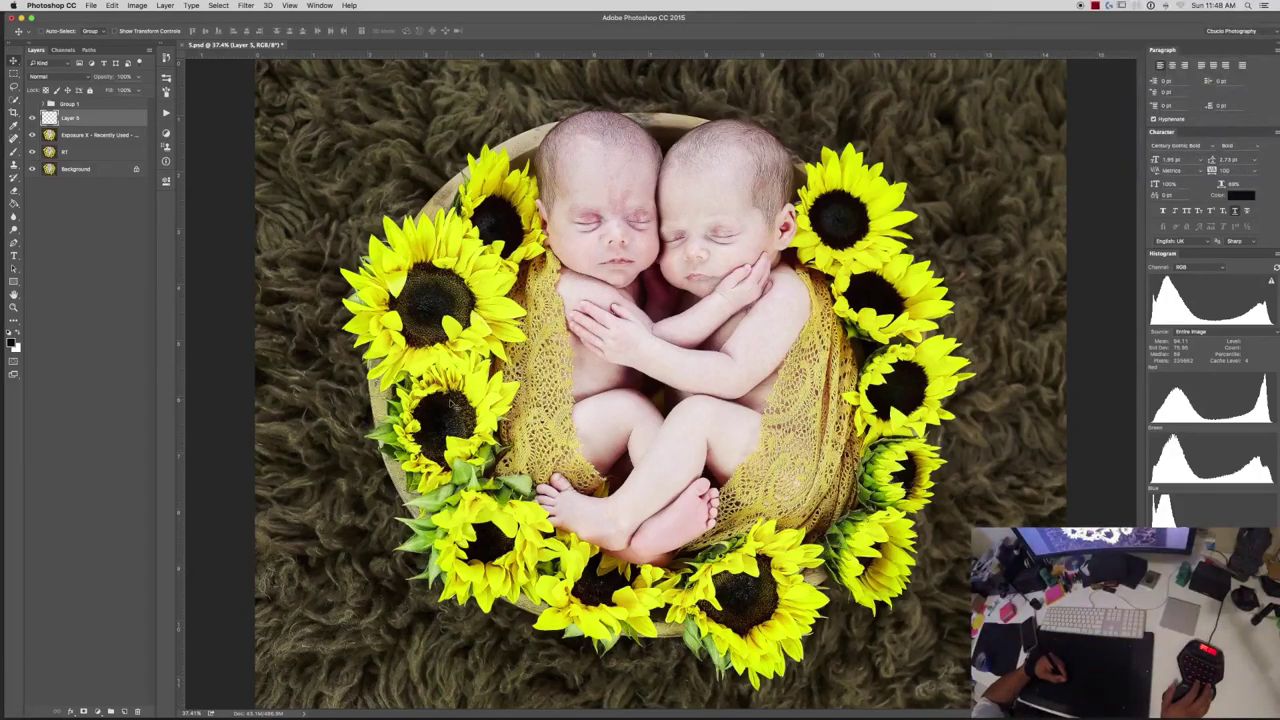
Spot-heal the flaky scratch below the little toe and the skin flakes on the top and heel of the left-hand foot.
{"action": "key", "text": "z"}
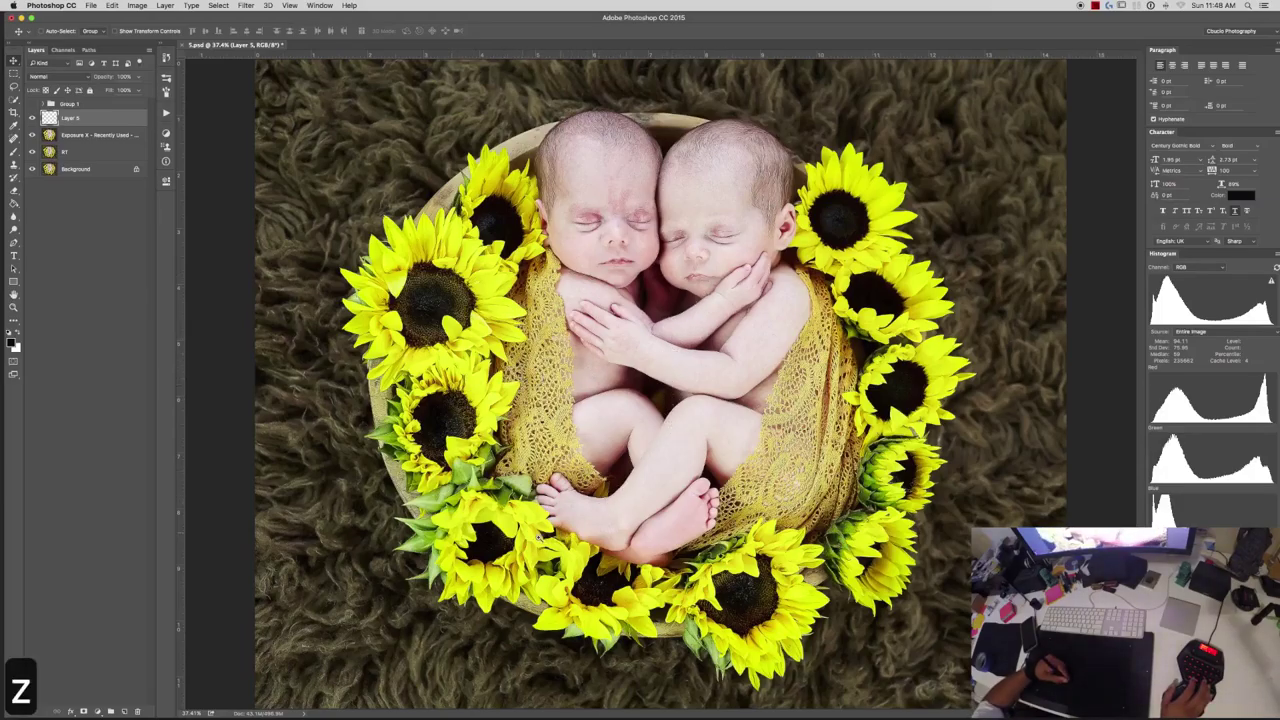
{"action": "left_click", "coordinate": [636, 517]}
{"action": "mouse_move", "coordinate": [636, 517]}
{"action": "left_mouse_down"}
{"action": "mouse_move", "coordinate": [572, 505]}
{"action": "mouse_move", "coordinate": [712, 470]}
{"action": "left_mouse_up"}
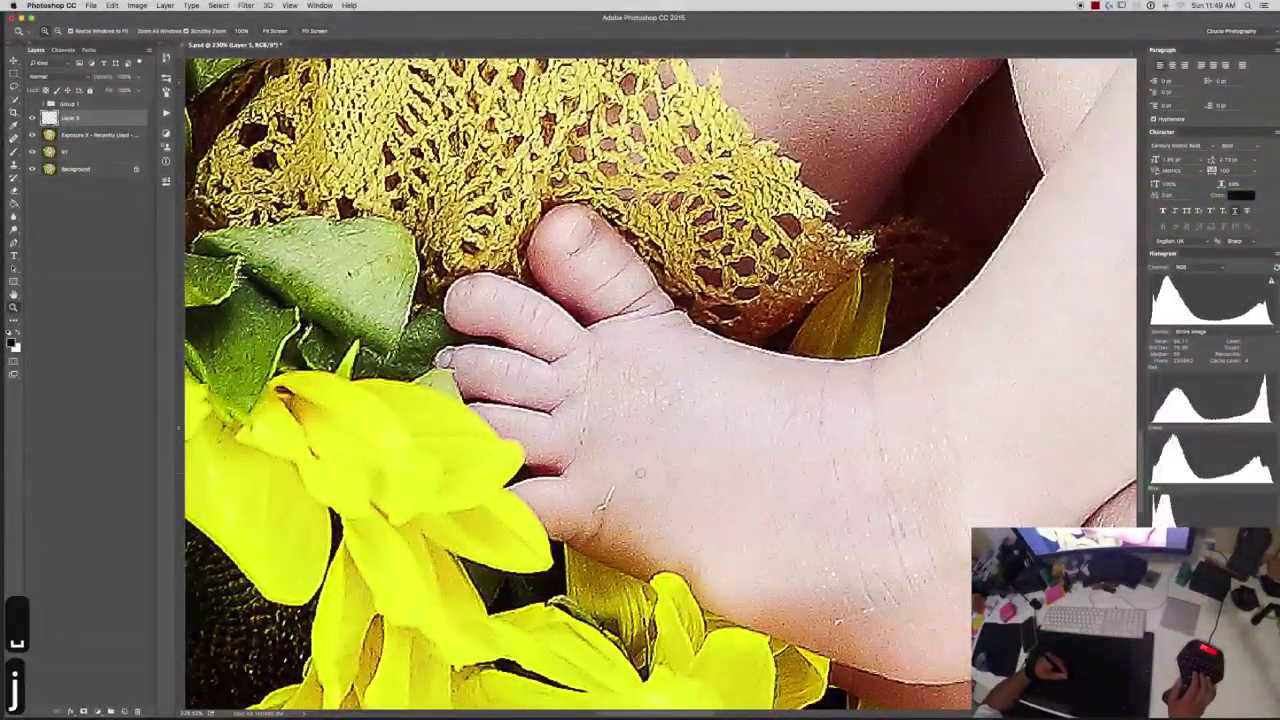
{"action": "key", "text": "j"}
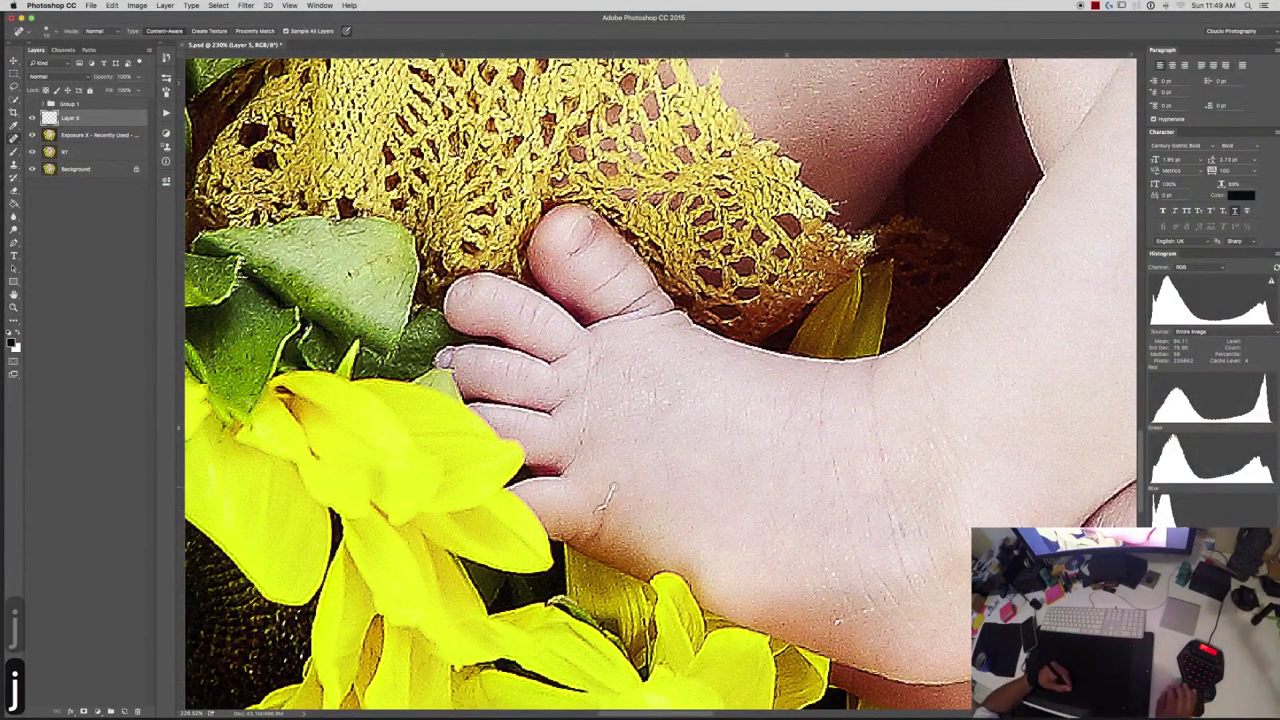
{"action": "left_click_drag", "start_coordinate": [606, 494], "coordinate": [600, 508]}
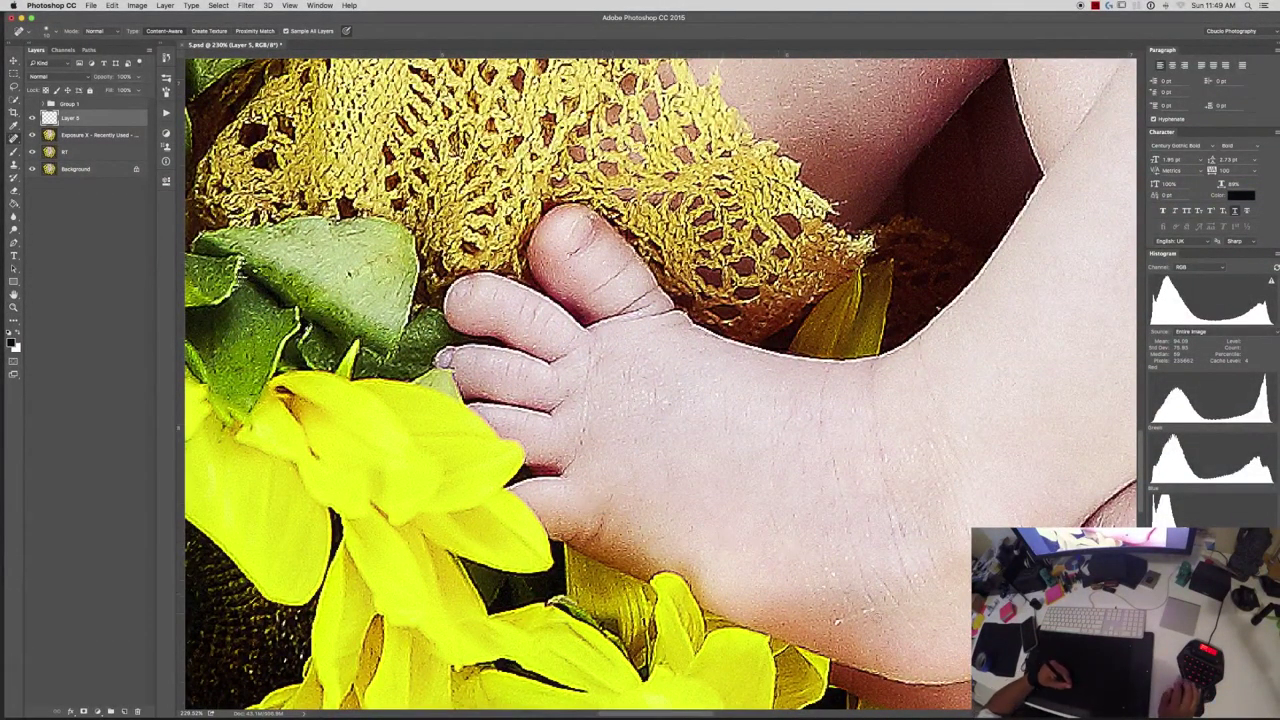
{"action": "left_click", "coordinate": [840, 622]}
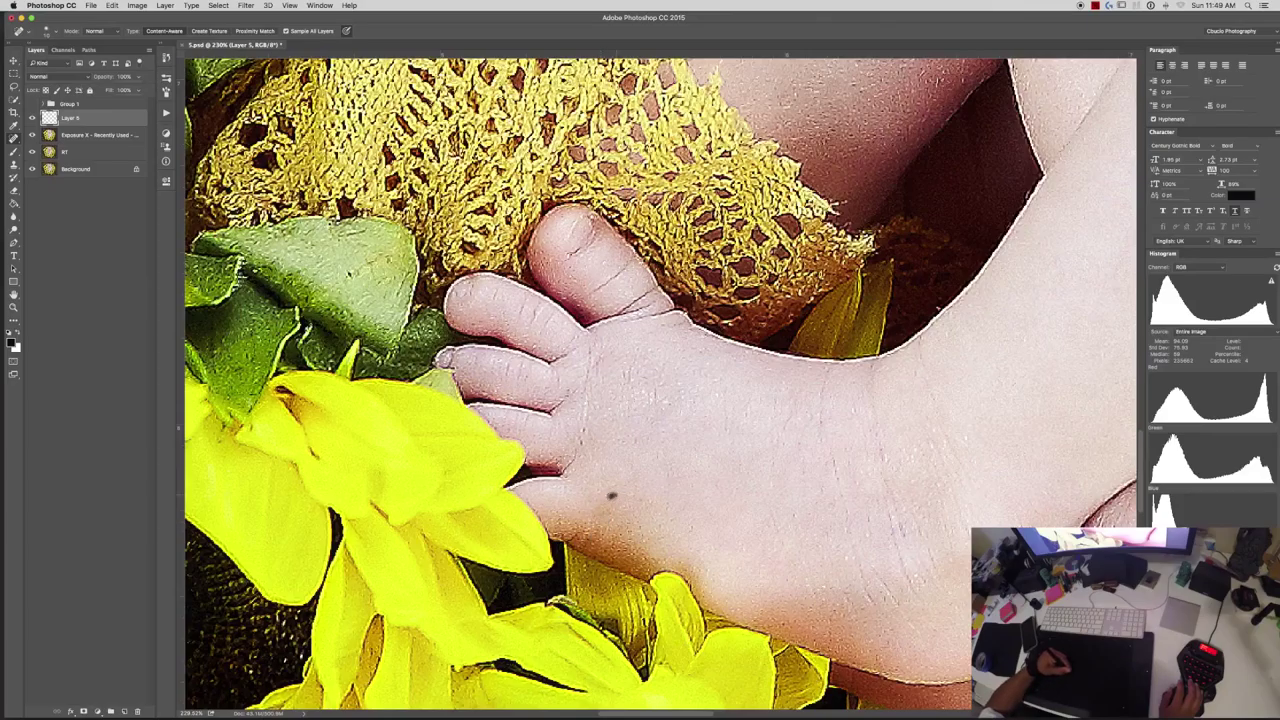
{"action": "left_click", "coordinate": [663, 402]}
{"action": "left_click_drag", "start_coordinate": [652, 388], "coordinate": [652, 395]}
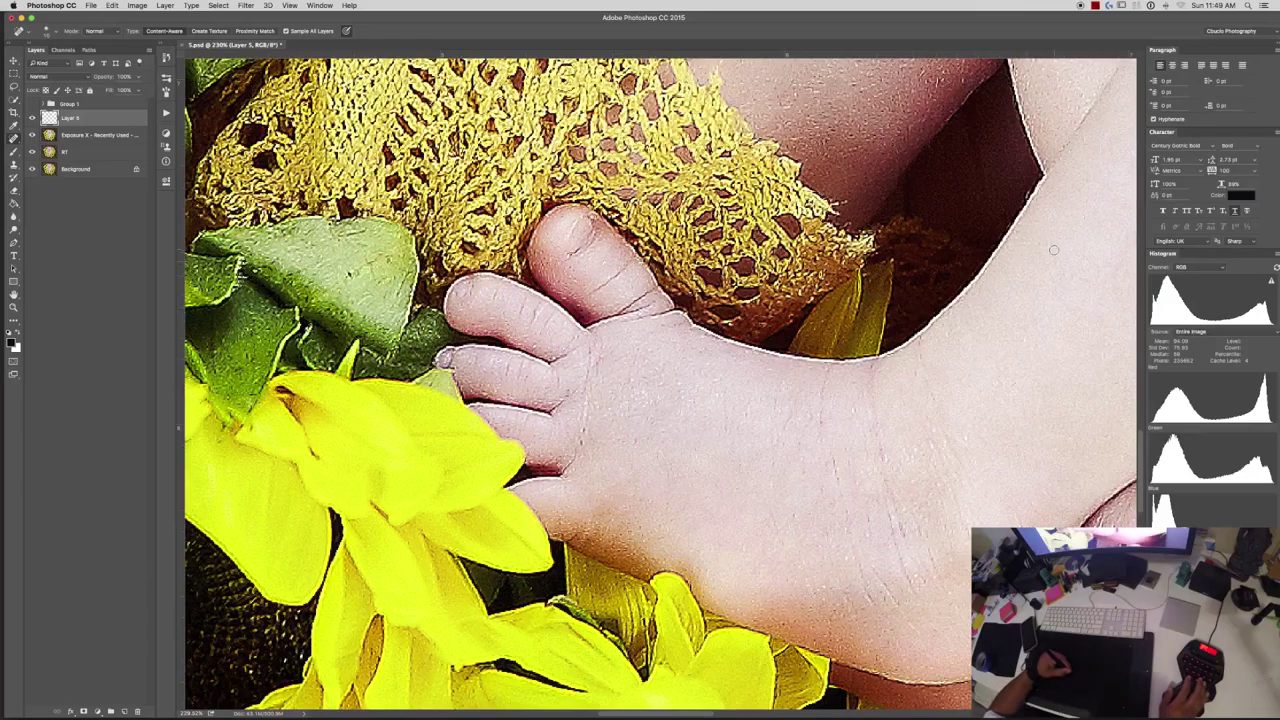
{"action": "left_click_drag", "start_coordinate": [855, 484], "coordinate": [849, 477]}
Spot-heal the skin flakes on the heel, sole and toes of the upturned right-hand foot.
{"action": "scroll", "coordinate": [849, 477], "scroll_direction": "right", "scroll_amount": 5}
{"action": "scroll", "coordinate": [849, 477], "scroll_direction": "down", "scroll_amount": 3}
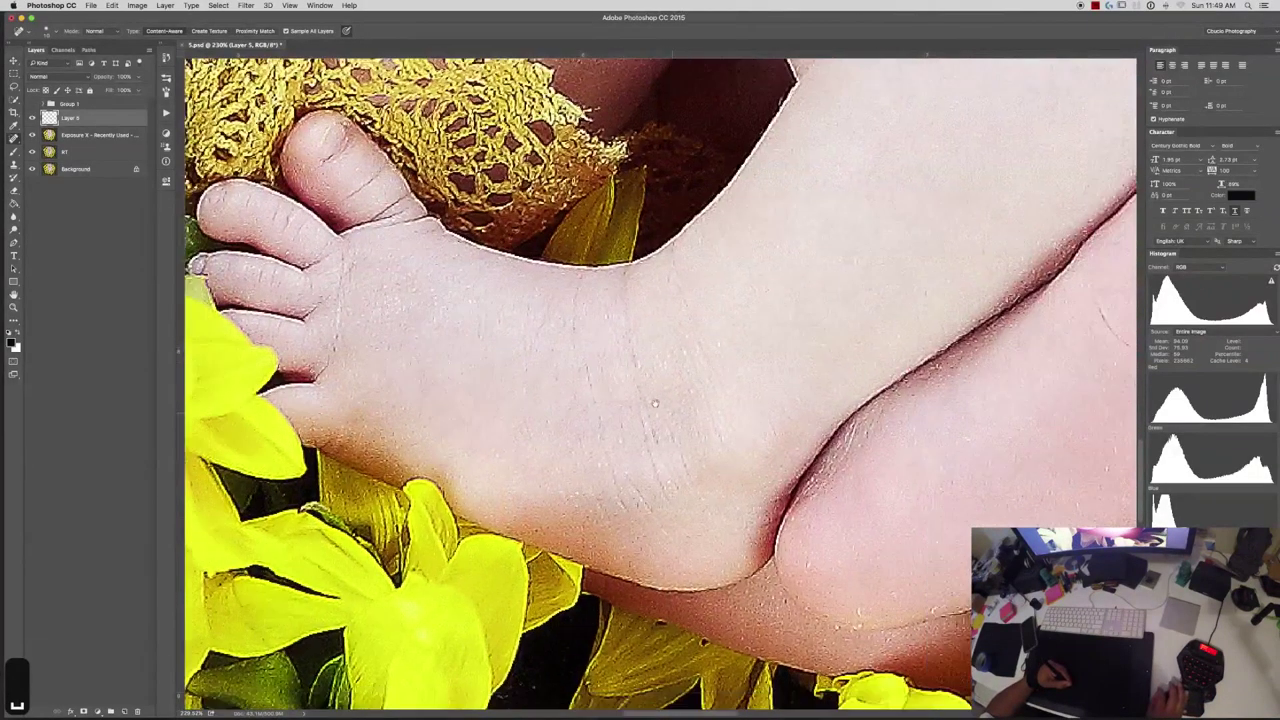
{"action": "scroll", "coordinate": [817, 528], "scroll_direction": "down", "scroll_amount": 1}
{"action": "scroll", "coordinate": [817, 528], "scroll_direction": "right", "scroll_amount": 1}
{"action": "key", "text": "j"}
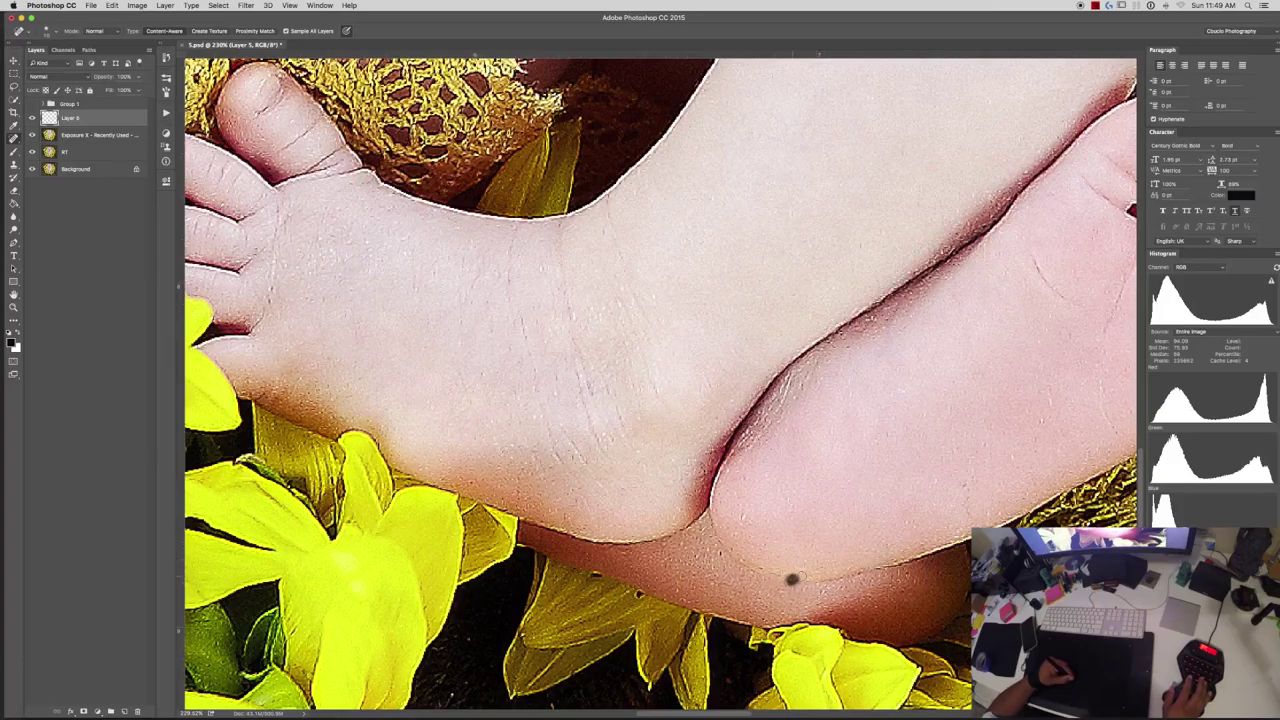
{"action": "key", "text": "space"}
{"action": "left_click_drag", "start_coordinate": [1049, 370], "coordinate": [899, 415]}
{"action": "key", "text": "j"}
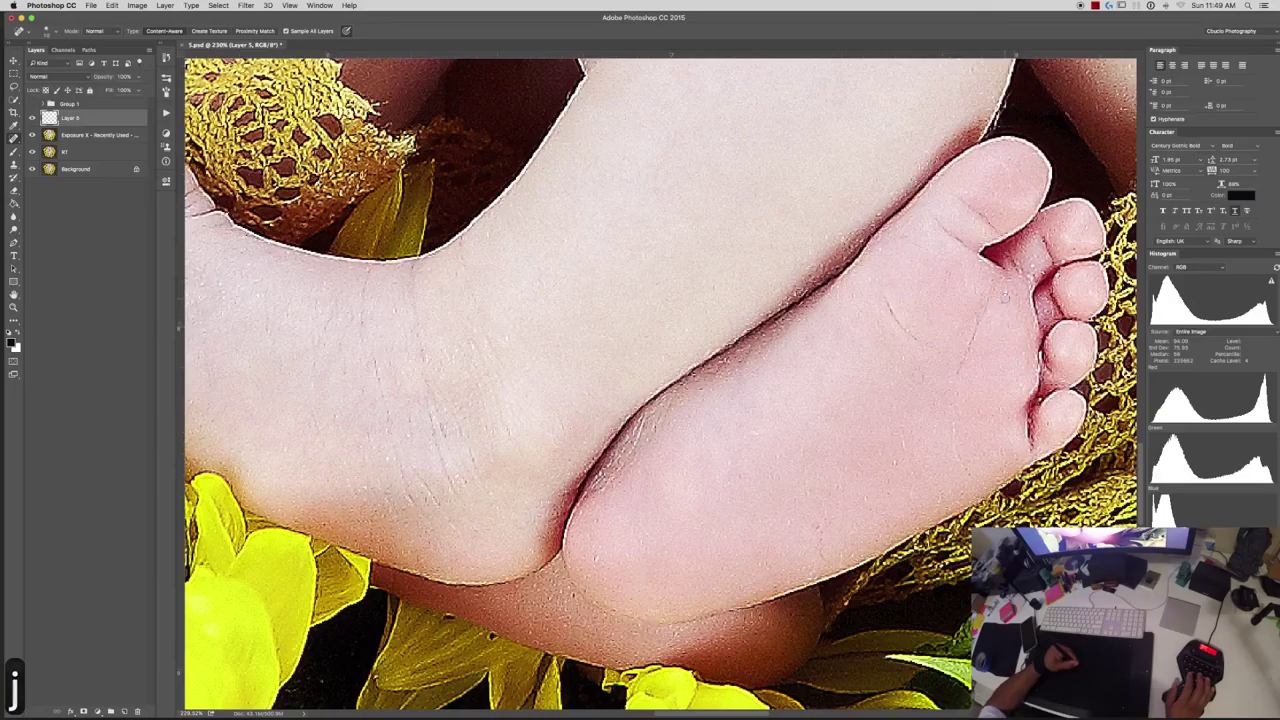
{"action": "left_click", "coordinate": [1030, 265]}
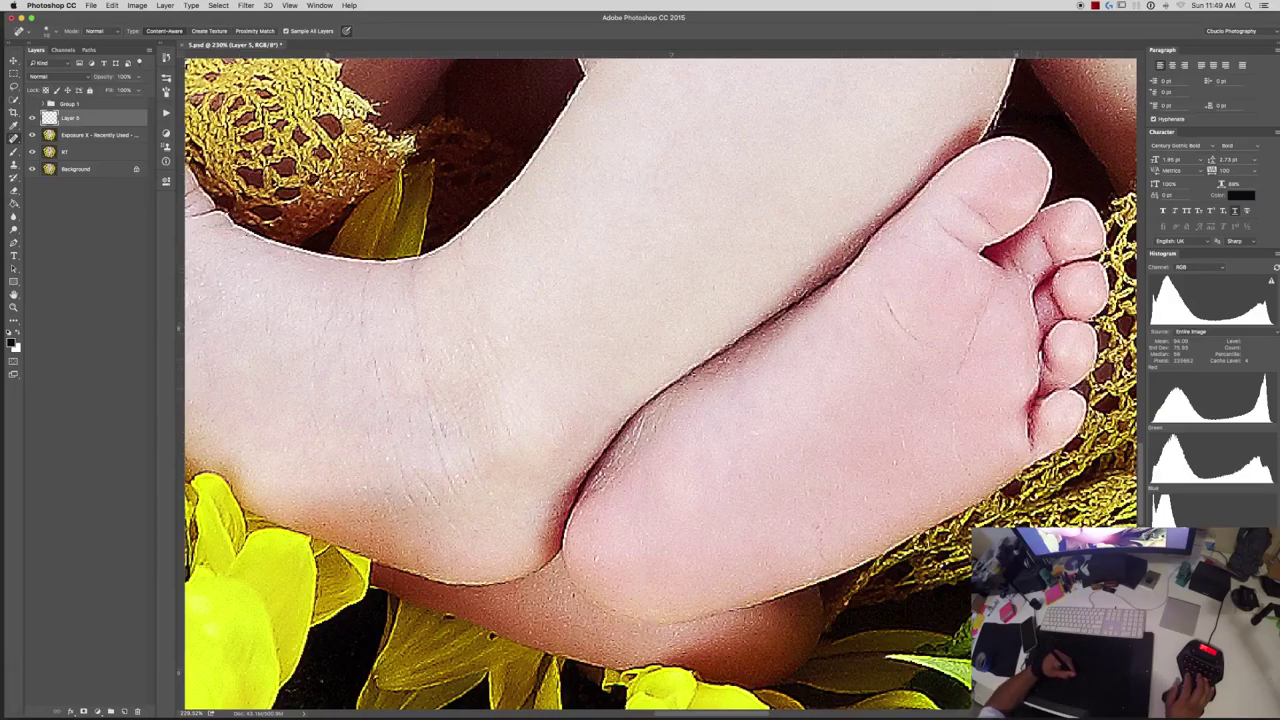
{"action": "left_click", "coordinate": [893, 464]}
{"action": "left_click", "coordinate": [903, 440]}
{"action": "left_click", "coordinate": [954, 427]}
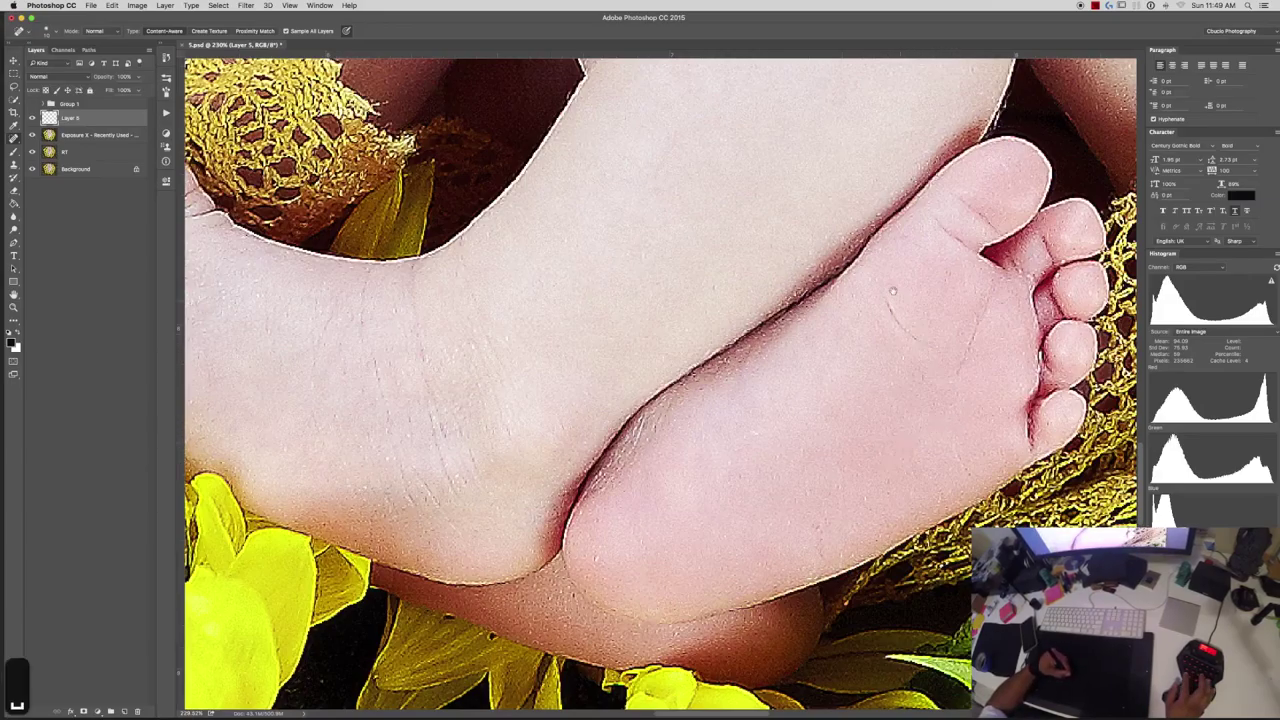
{"action": "scroll", "coordinate": [876, 326], "scroll_direction": "up", "scroll_amount": 5}
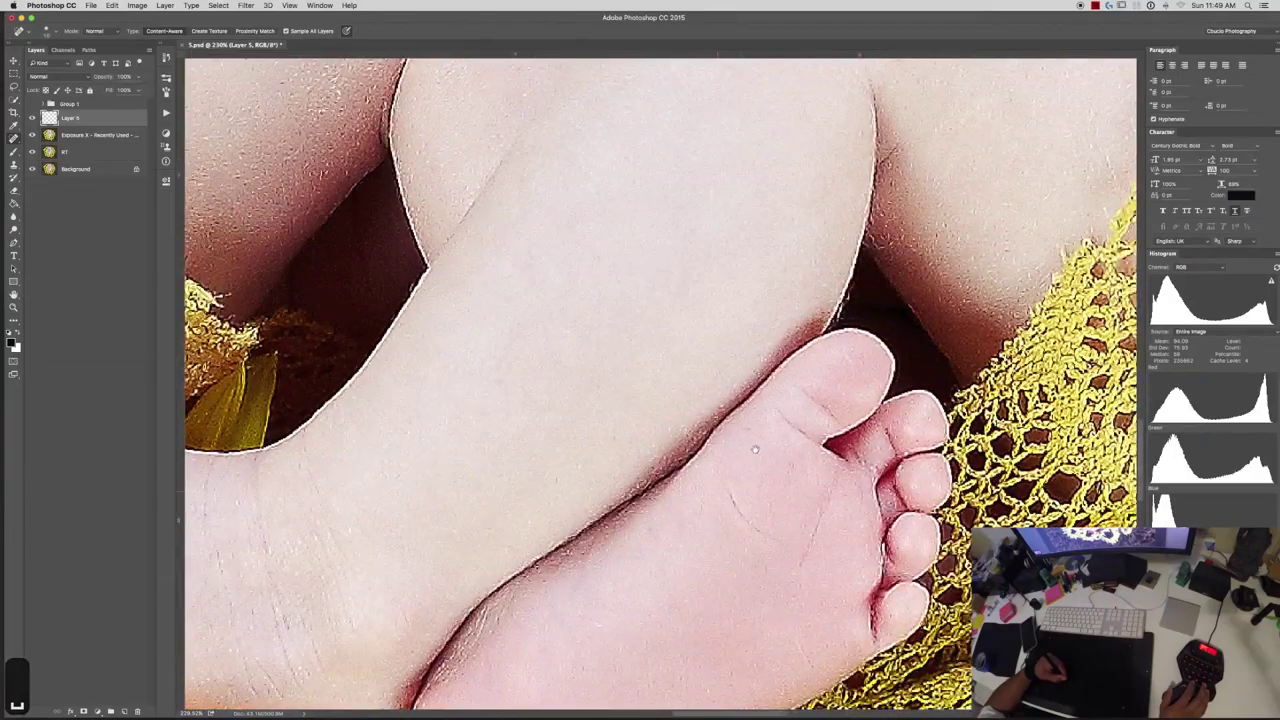
{"action": "key", "text": "super+0"}
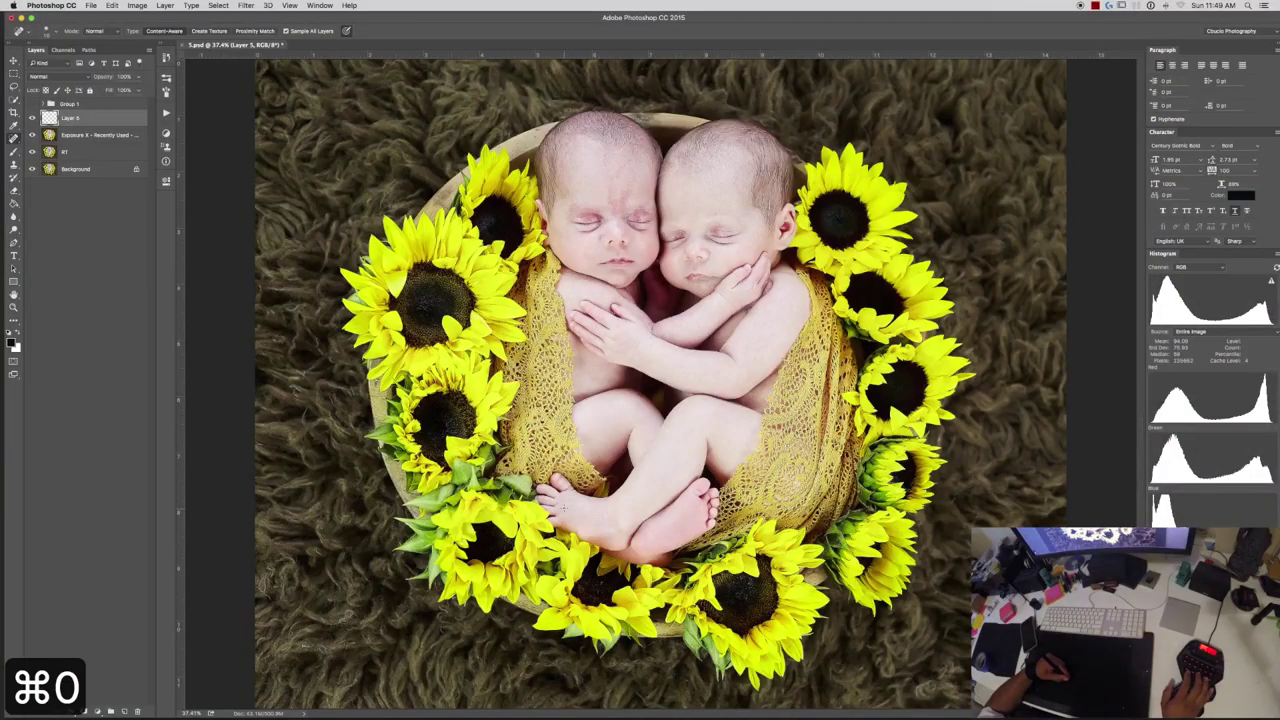
Spot-heal the pale specks in the dark centre of the sunflower directly below the feet, using a larger brush.
{"action": "key", "text": "z"}
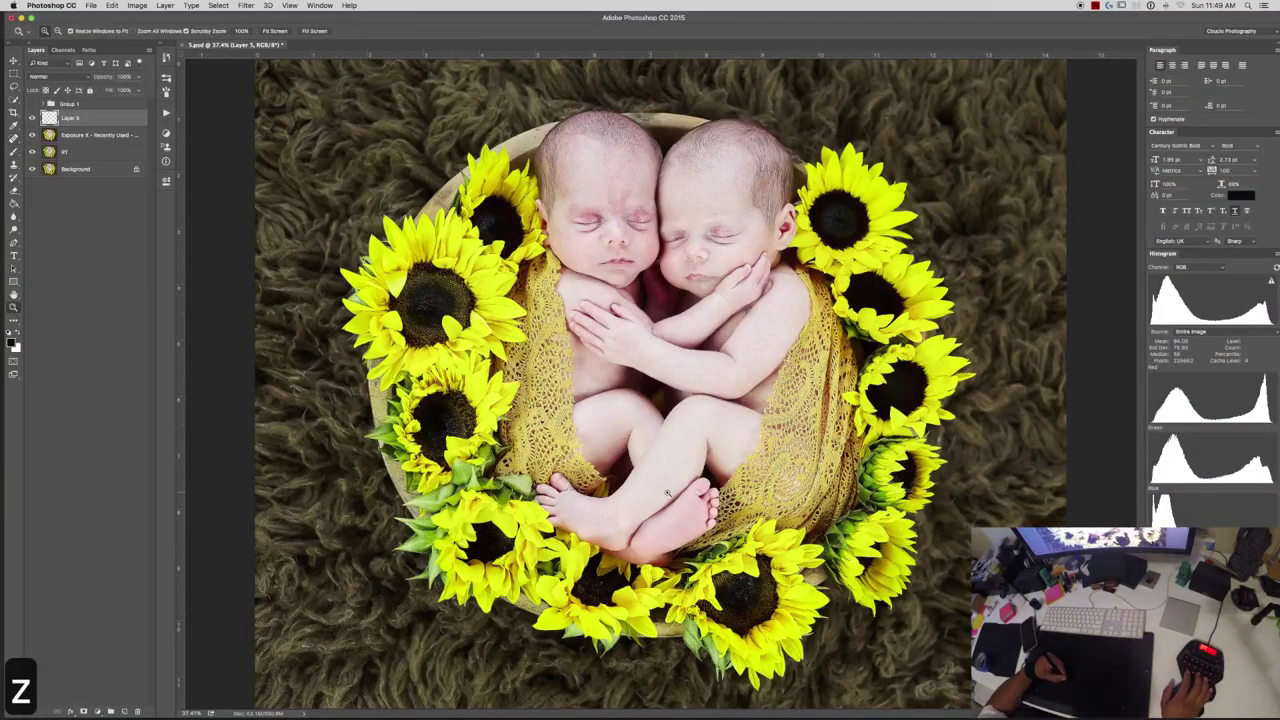
{"action": "left_click", "coordinate": [667, 492]}
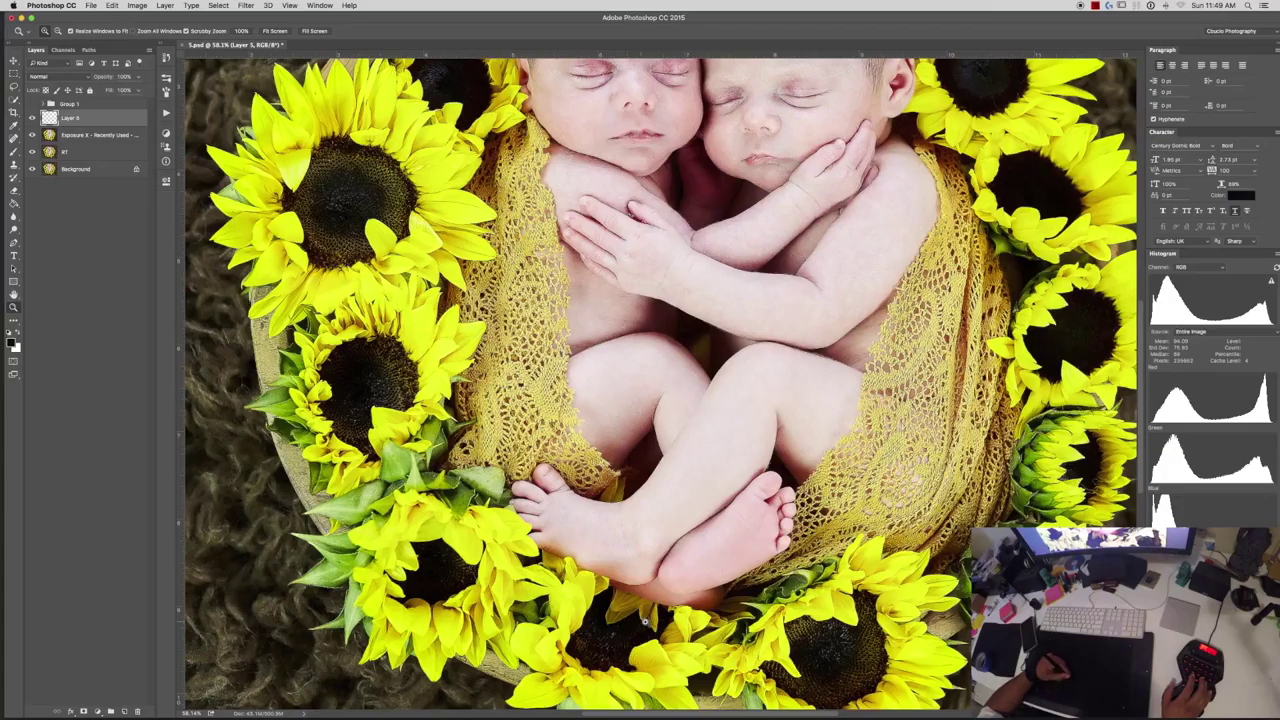
{"action": "left_click", "coordinate": [669, 493]}
{"action": "left_click_drag", "start_coordinate": [669, 493], "coordinate": [715, 316]}
{"action": "key", "text": "j"}
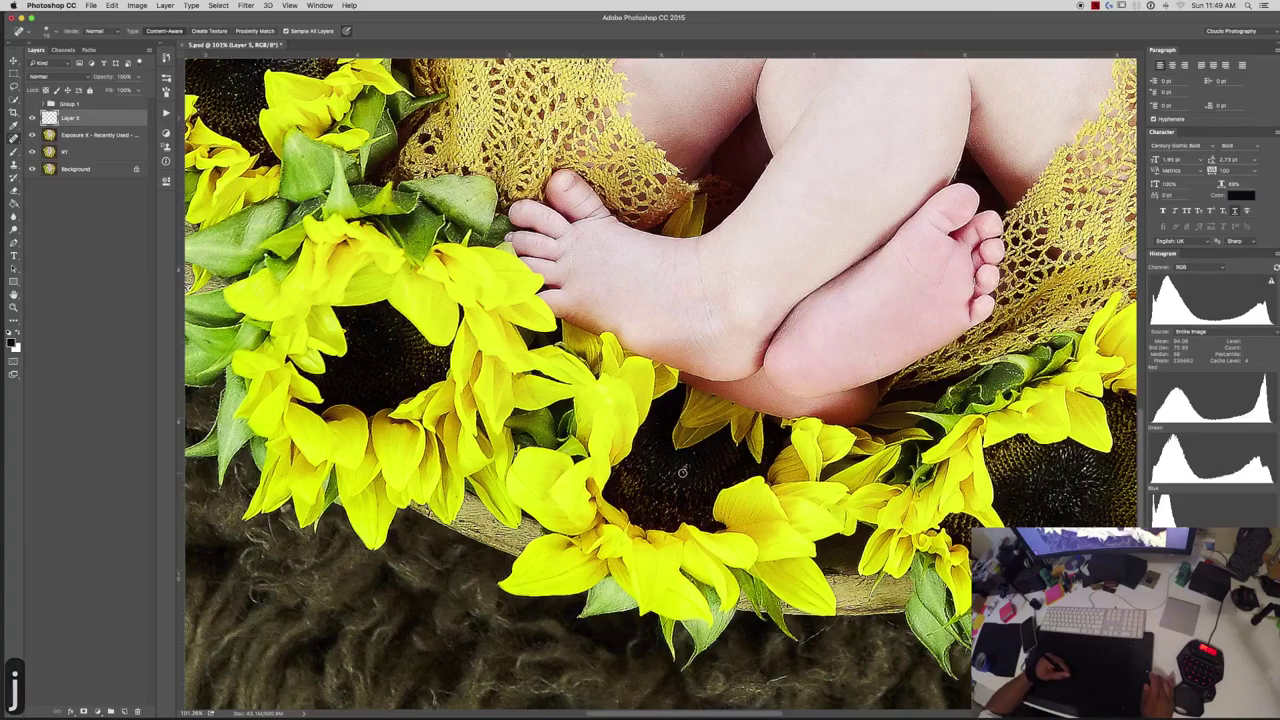
{"action": "key", "text": "bracketright"}
{"action": "key", "text": "bracketright"}
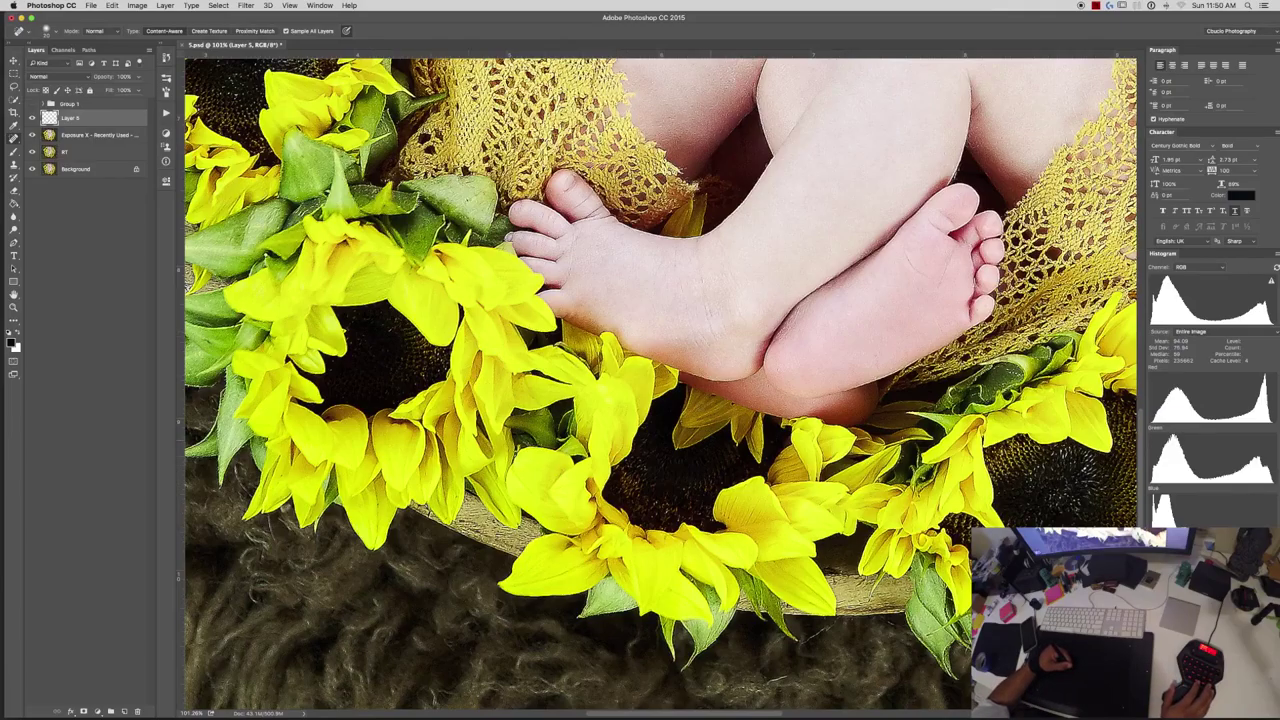
{"action": "key", "text": "super+0"}
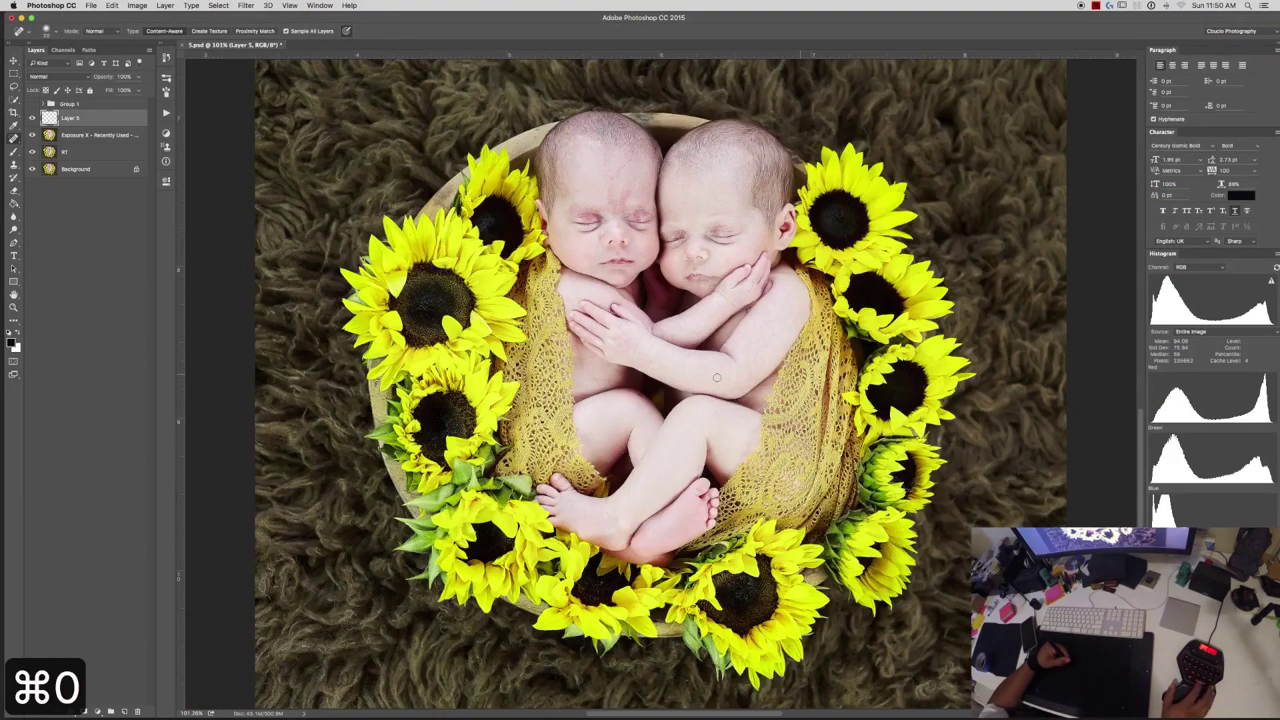
Spot-heal the white flakes in the dark gap beside the thumb of the hand on the left baby's arm, using a smaller brush.
{"action": "key", "text": "z"}
{"action": "left_click_drag", "start_coordinate": [625, 312], "coordinate": [697, 312]}
{"action": "key", "text": "j"}
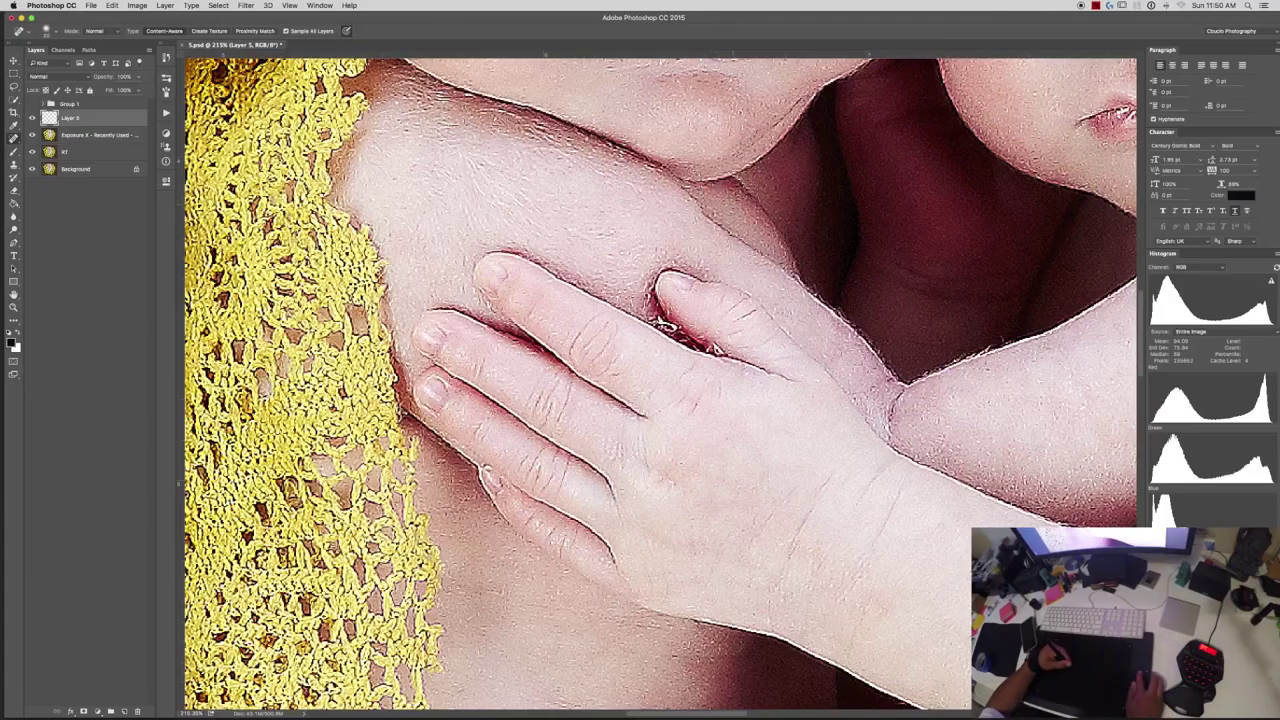
{"action": "key", "text": "bracketleft"}
{"action": "key", "text": "bracketleft"}
{"action": "key", "text": "bracketleft"}
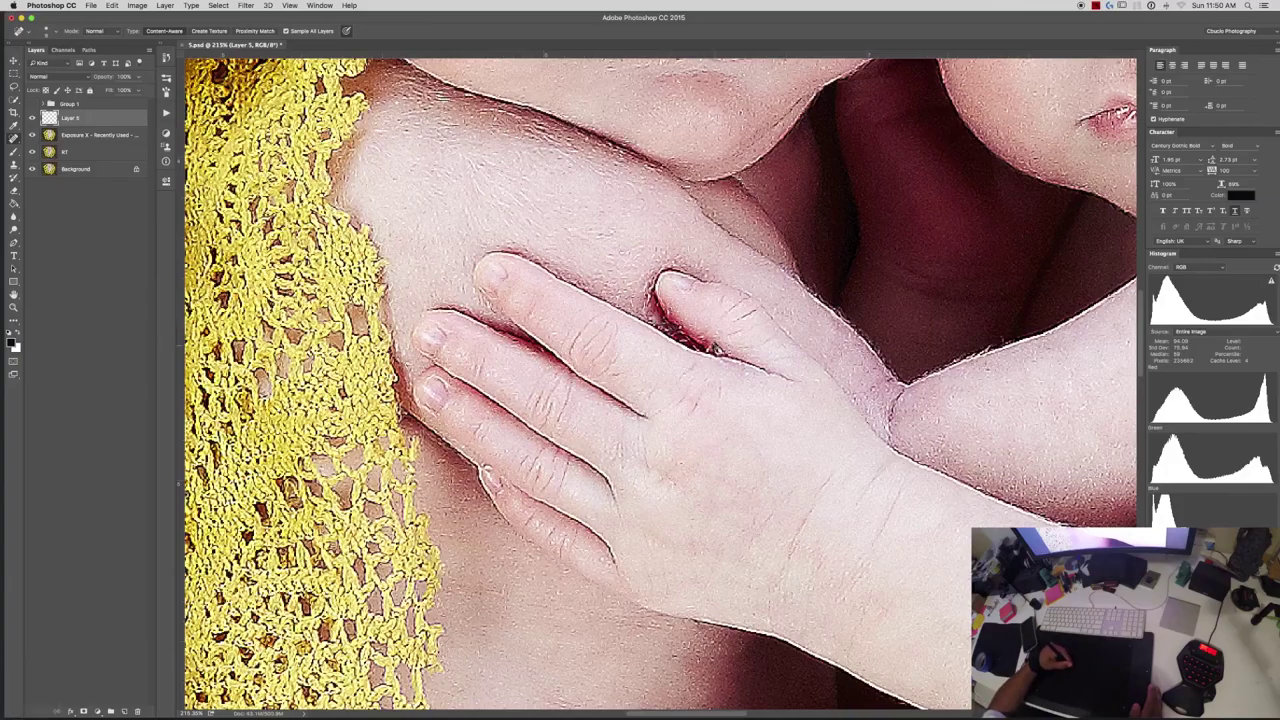
{"action": "left_click", "coordinate": [718, 350]}
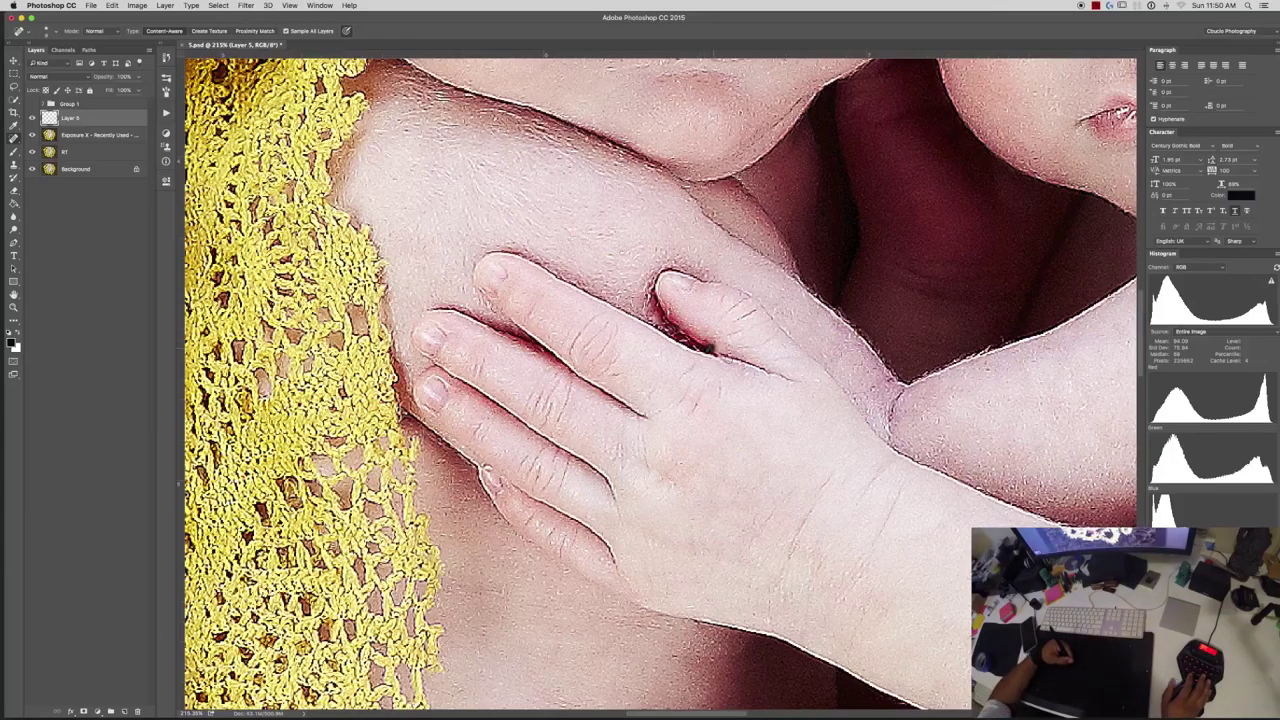
{"action": "key", "text": "super+0"}
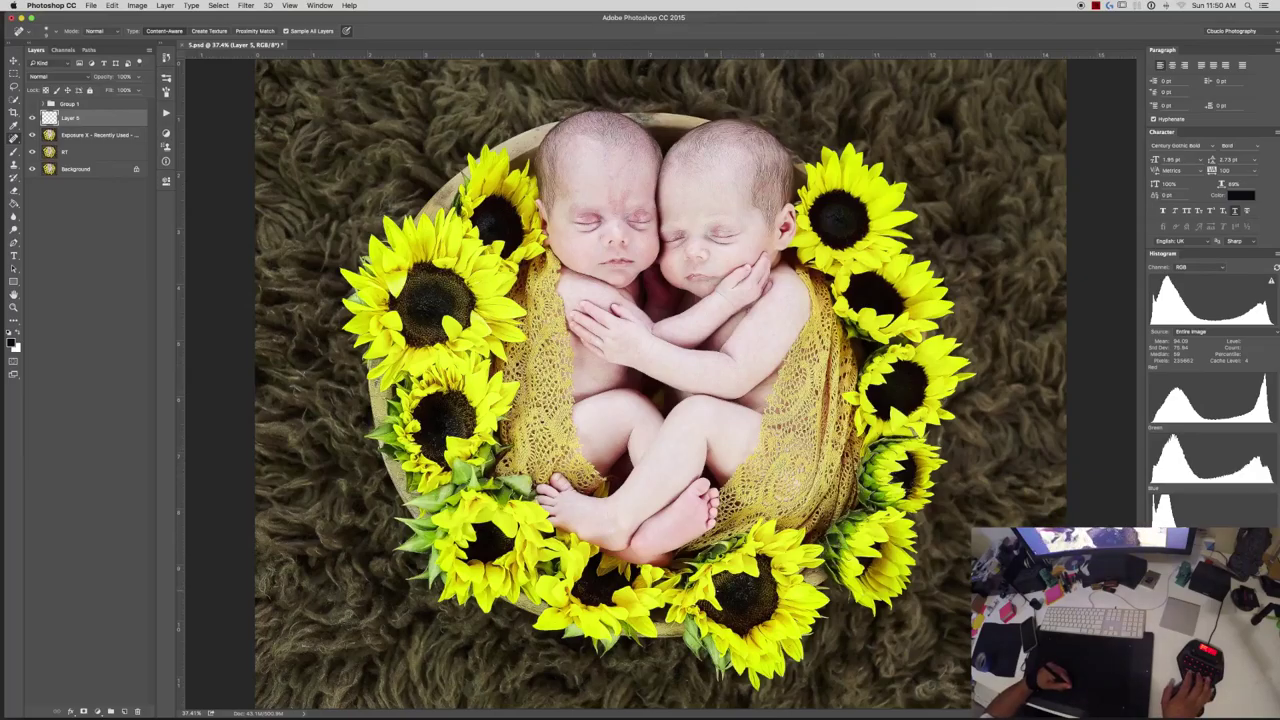
Spot-heal pale specks in the dark centre of the large sunflower below and to the right of the upturned foot.
{"action": "key", "text": "z"}
{"action": "mouse_move", "coordinate": [736, 583]}
{"action": "left_mouse_down"}
{"action": "mouse_move", "coordinate": [775, 580]}
{"action": "mouse_move", "coordinate": [818, 435]}
{"action": "mouse_move", "coordinate": [797, 446]}
{"action": "left_mouse_up"}
{"action": "key", "text": "j"}
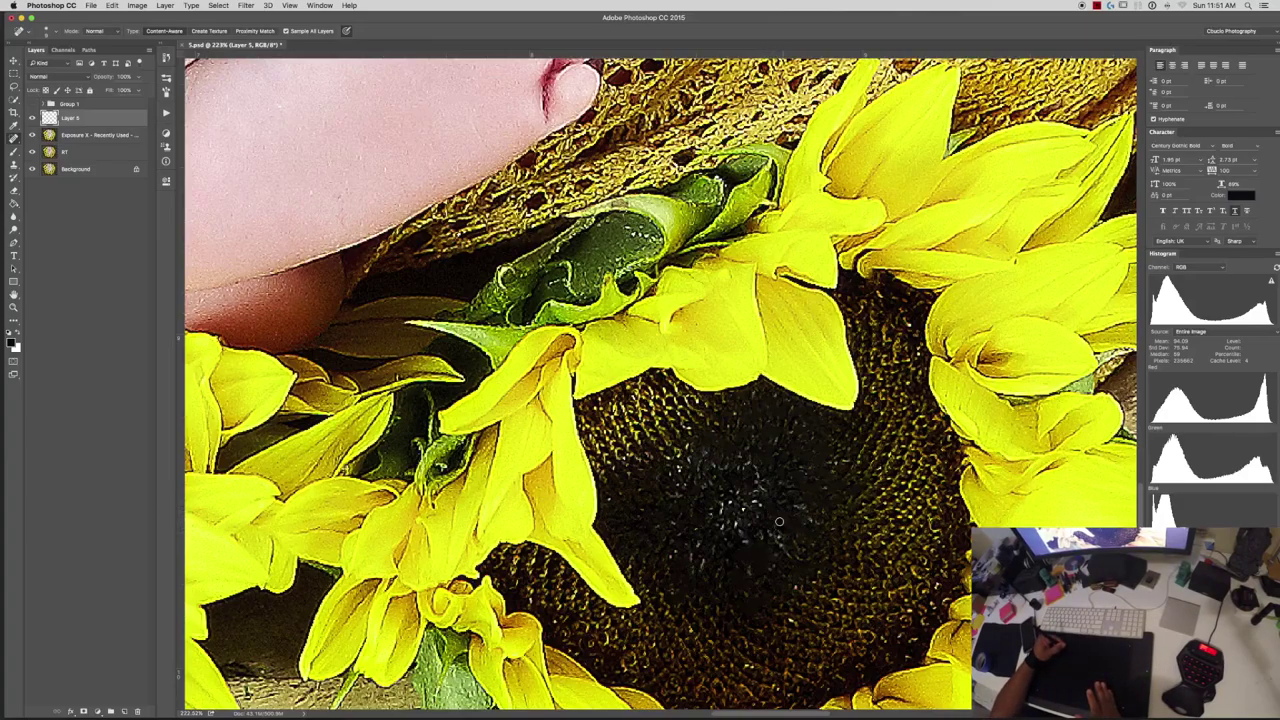
Review the saved Photoshop actions, and switch to Logitech Gaming Software to examine the keypad's G-key command assignments.
{"action": "left_click", "coordinate": [166, 113]}
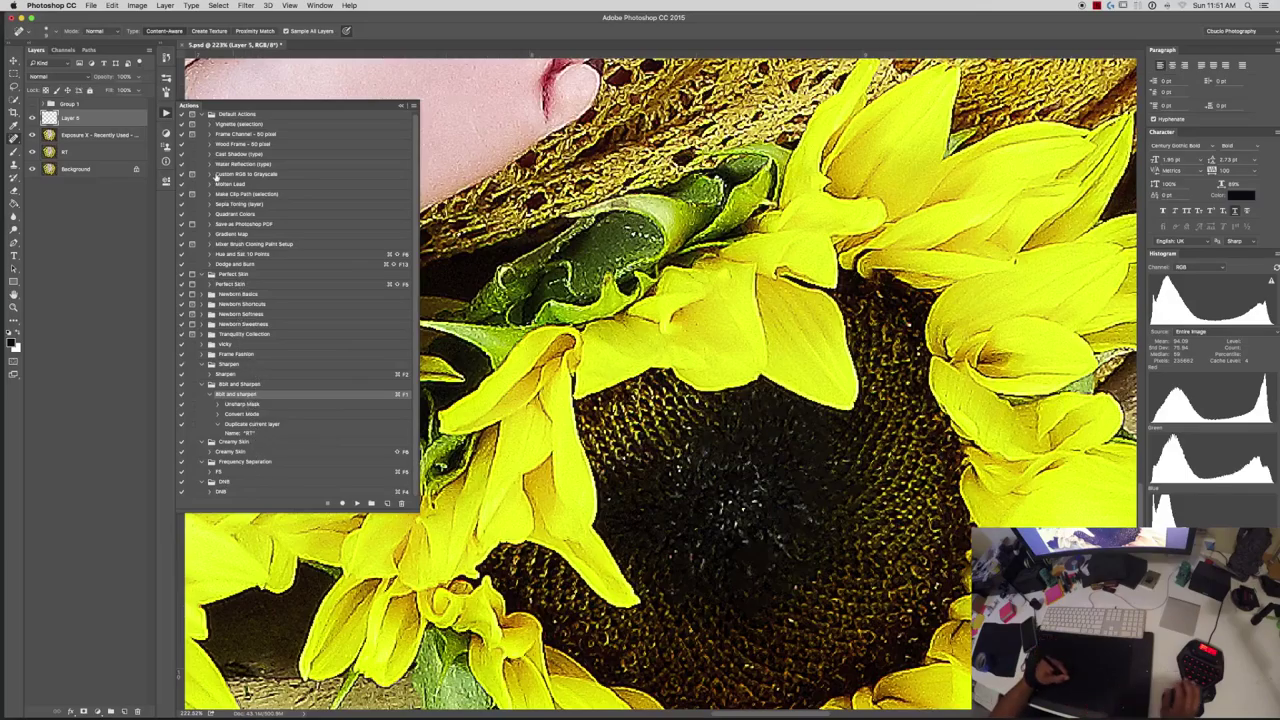
{"action": "left_click", "coordinate": [166, 114]}
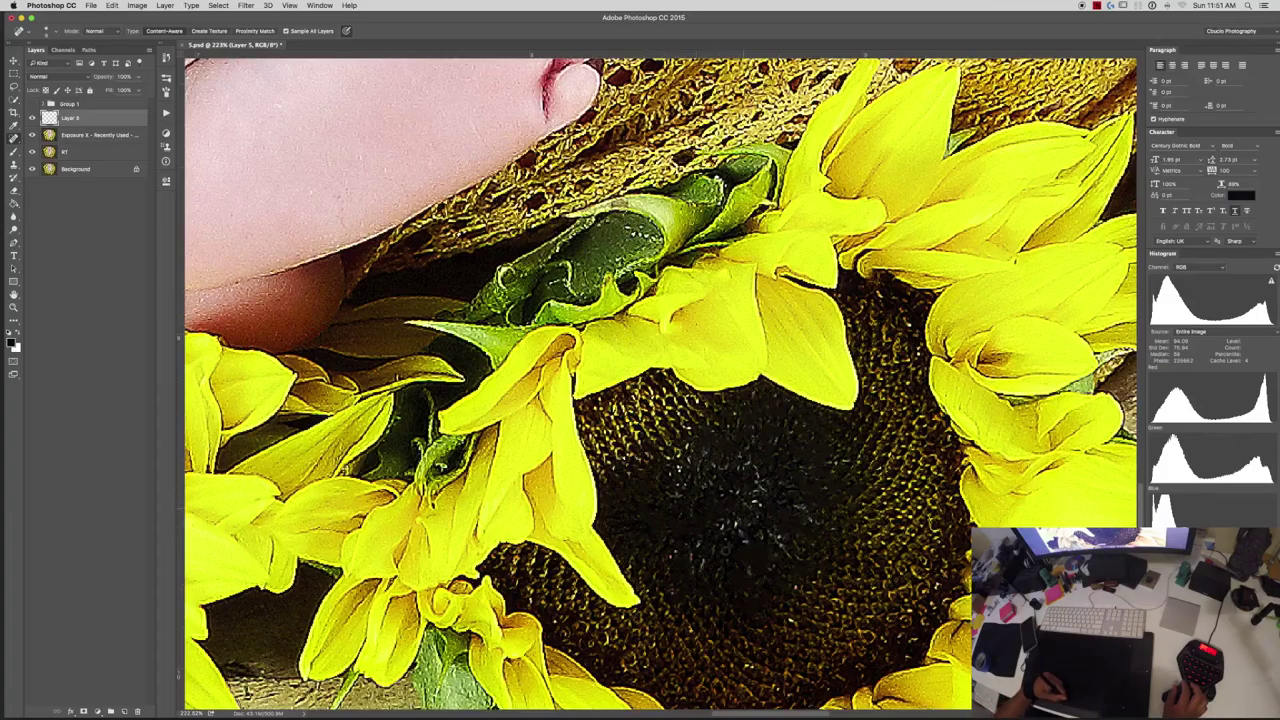
{"action": "mouse_move", "coordinate": [690, 716]}
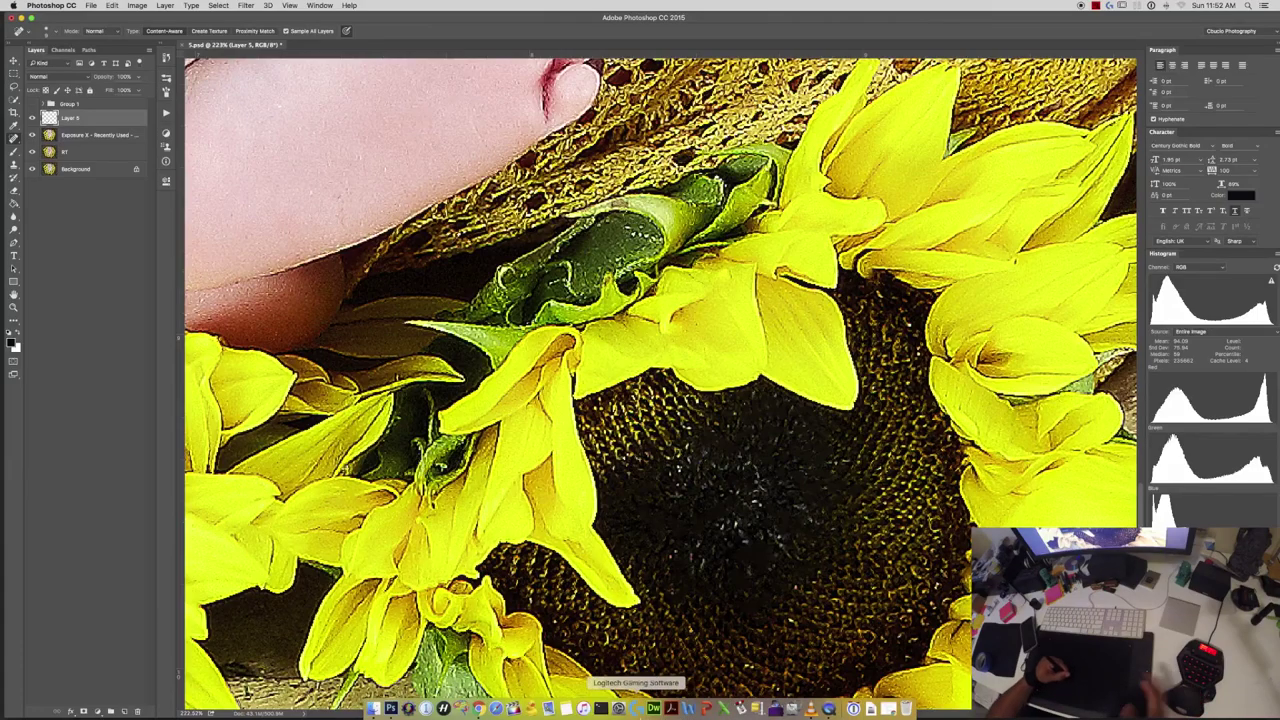
{"action": "left_click", "coordinate": [636, 708]}
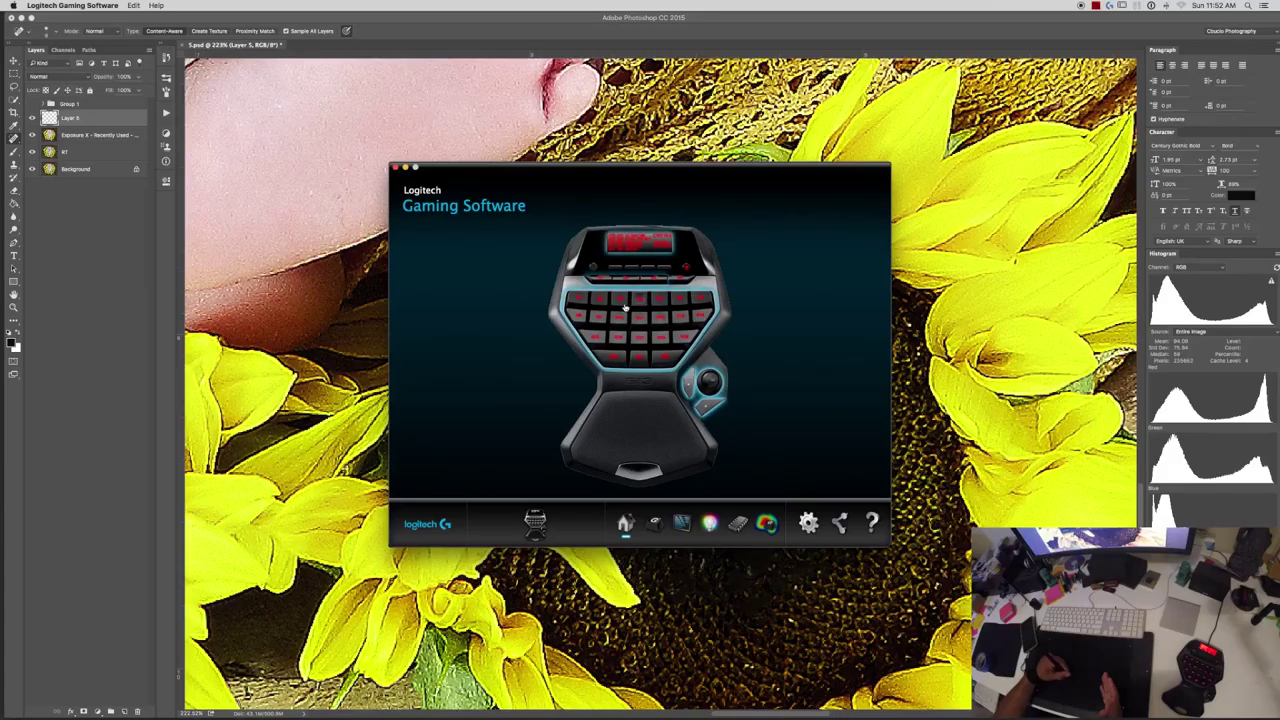
{"action": "left_click", "coordinate": [651, 521]}
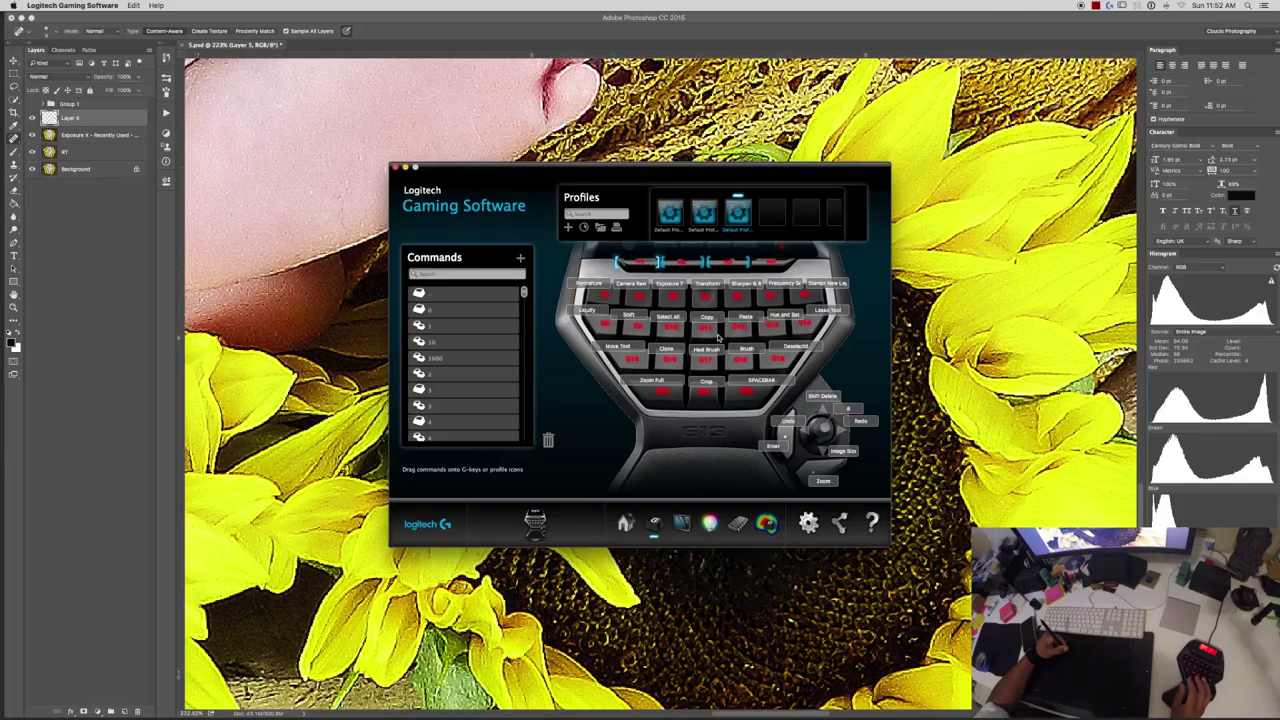
{"action": "left_click", "coordinate": [404, 170]}
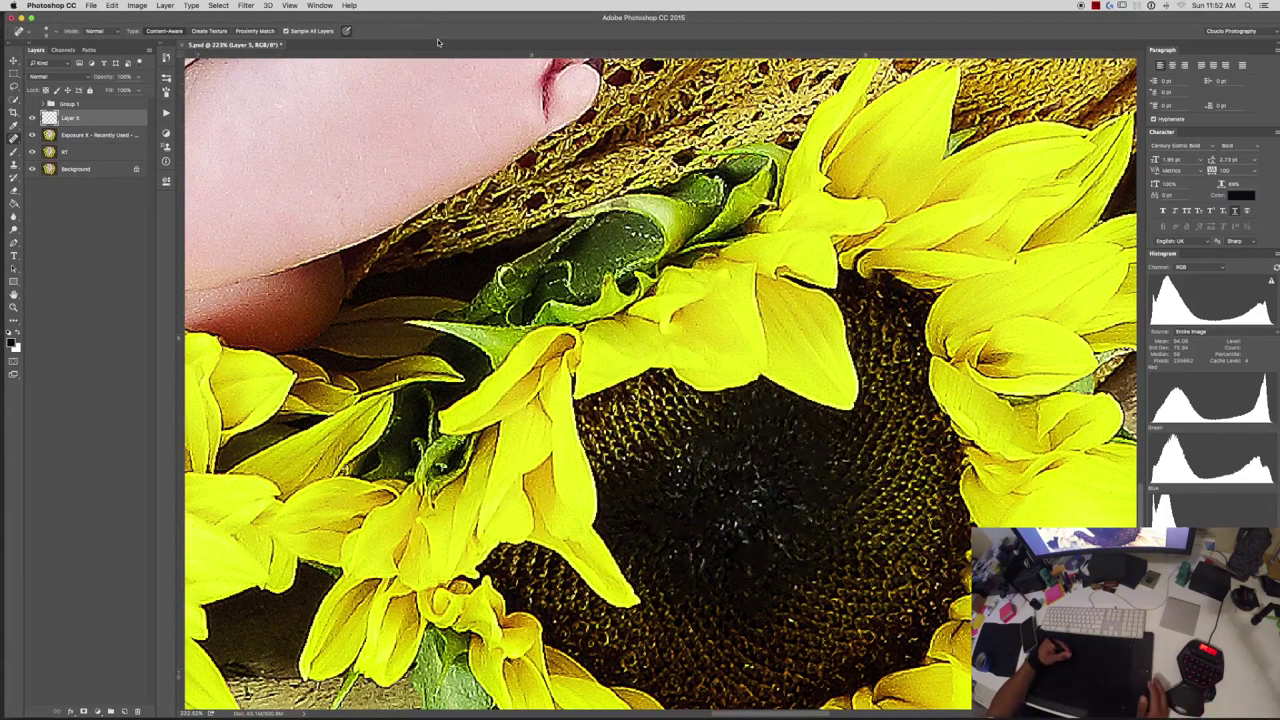
Spot-heal the remaining white specks in the same large sunflower's dark centre.
{"action": "key", "text": "j"}
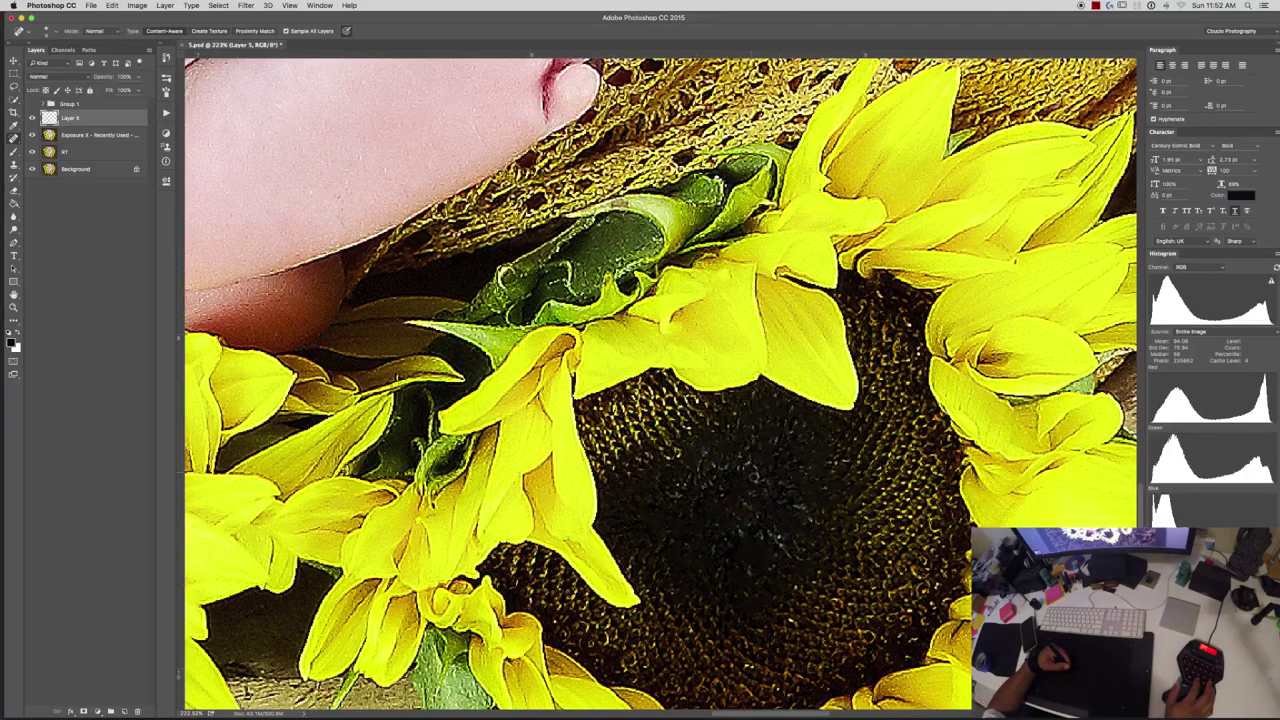
{"action": "key", "text": "super+0"}
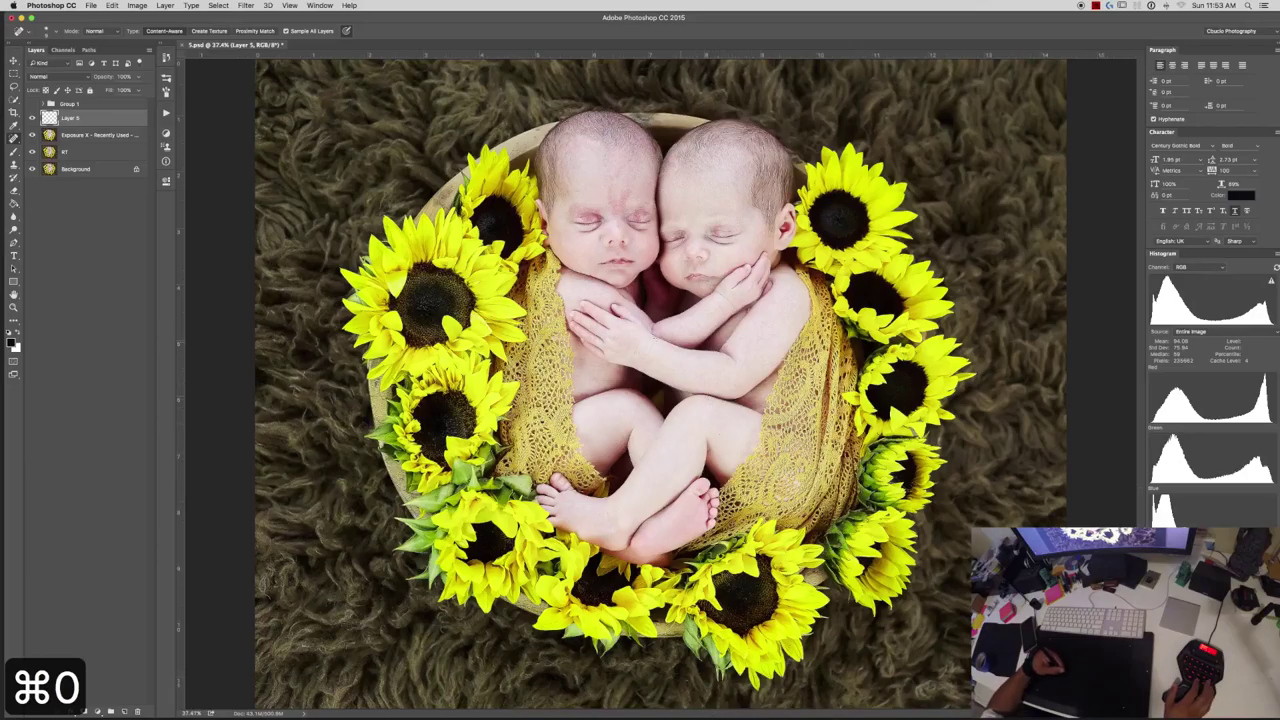
Spot-heal the pale specks in the centre of the left-hand sunflower below the largest one, and check the neighbouring petals.
{"action": "key", "text": "z"}
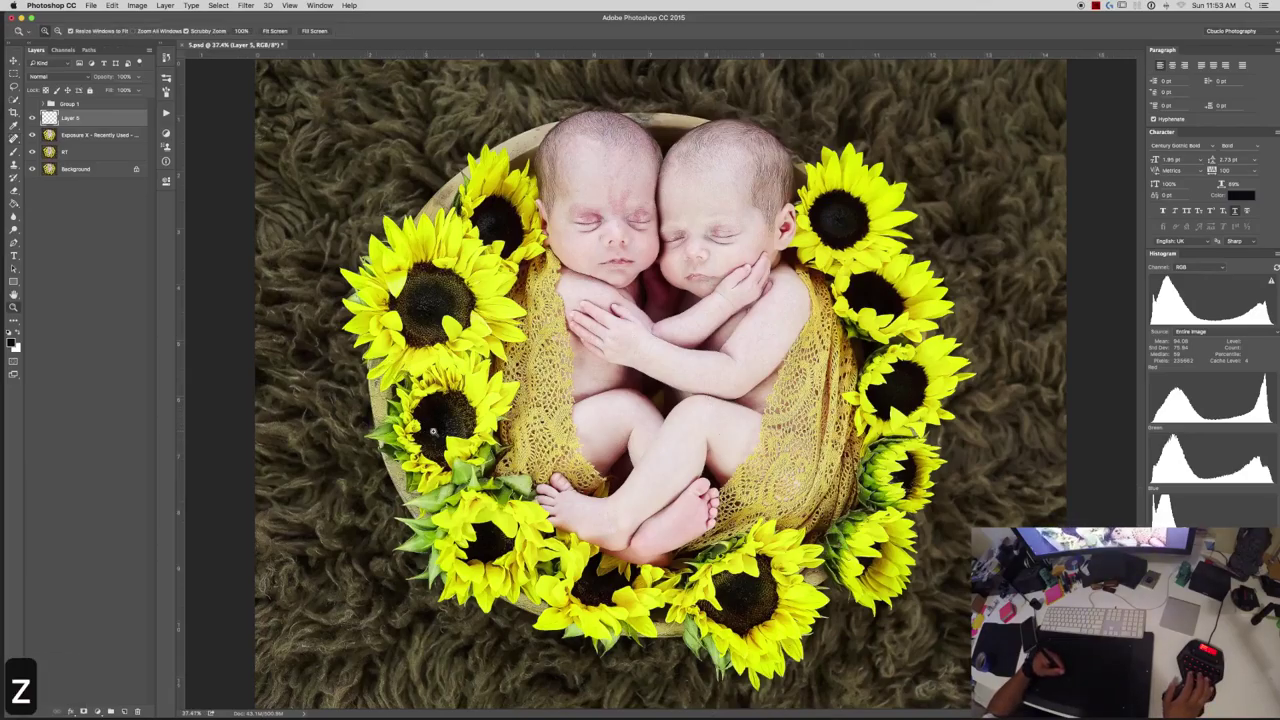
{"action": "left_click", "coordinate": [480, 420]}
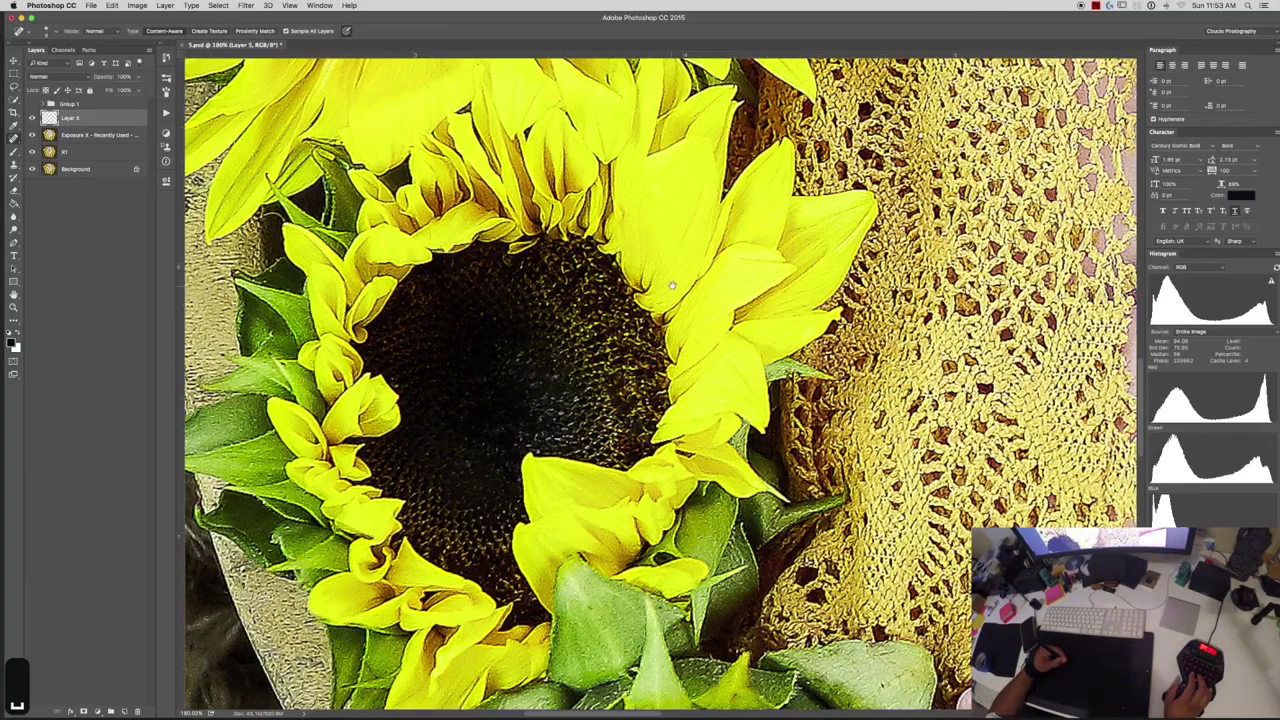
{"action": "scroll", "coordinate": [604, 412], "scroll_direction": "up", "scroll_amount": 5}
{"action": "scroll", "coordinate": [604, 412], "scroll_direction": "right", "scroll_amount": 3}
{"action": "scroll", "coordinate": [604, 412], "scroll_direction": "up", "scroll_amount": 3}
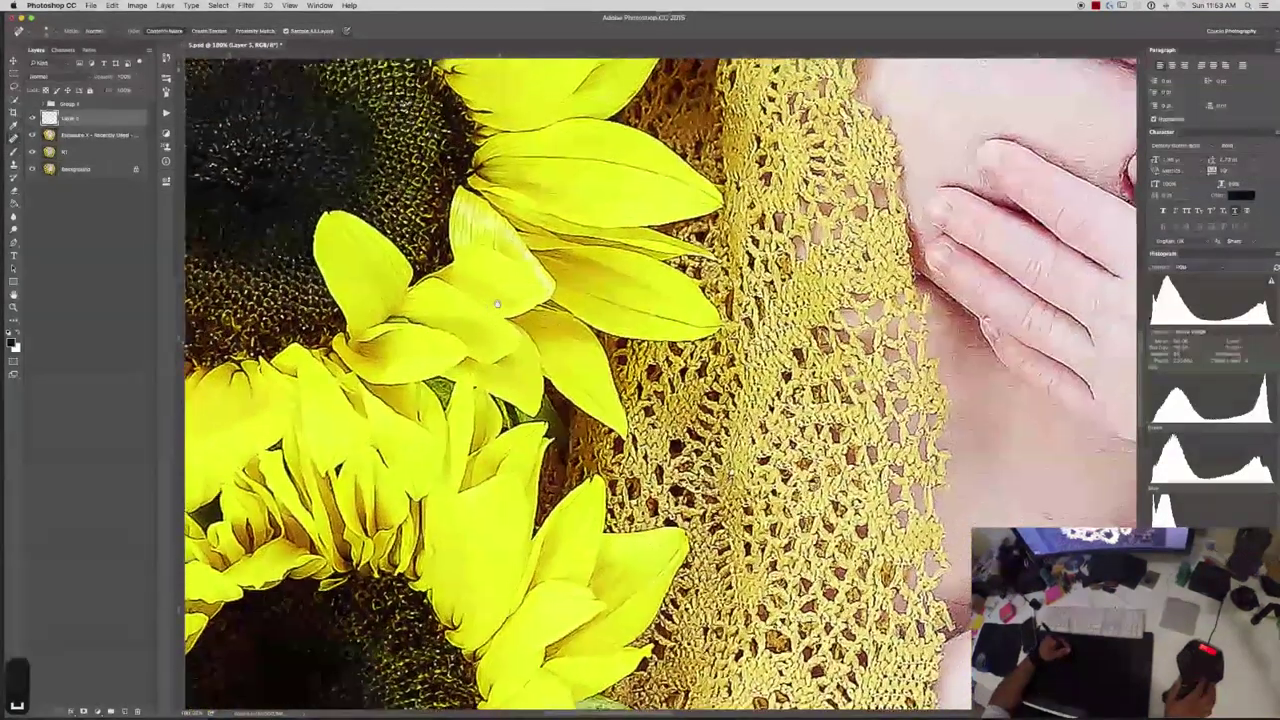
{"action": "key", "text": "super+0"}
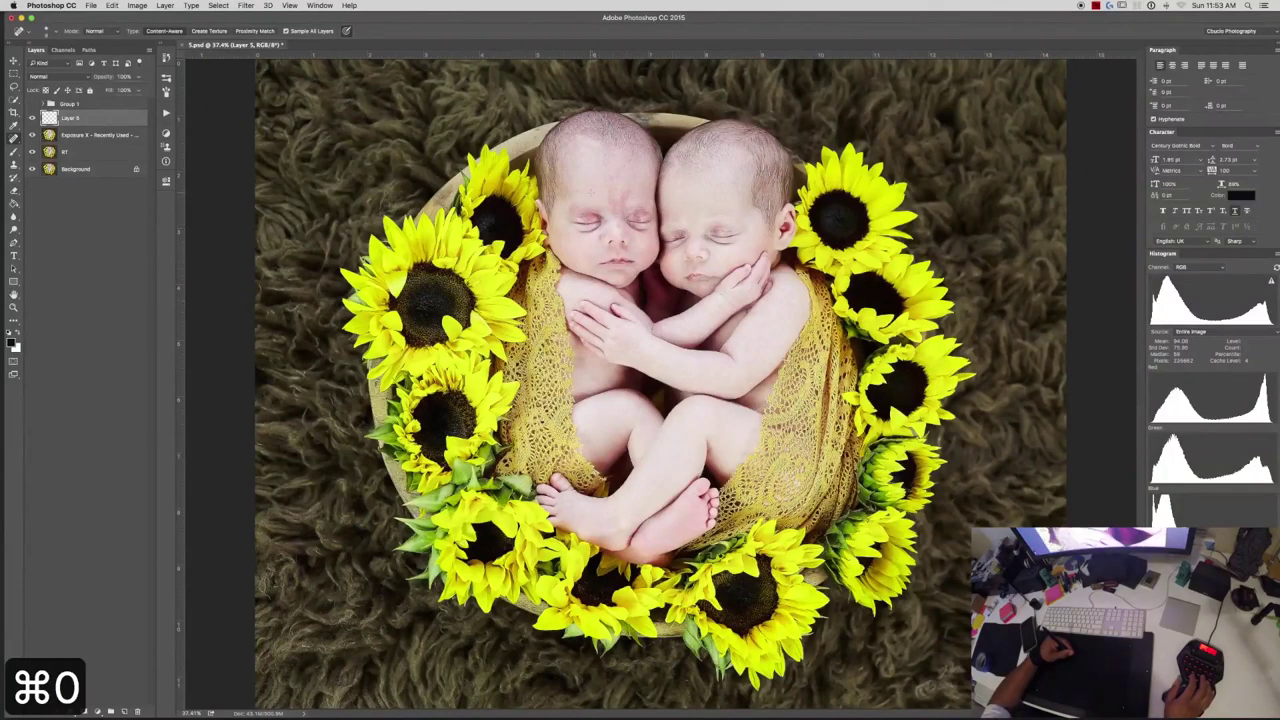
Add a new layer above Layer 5 and rename it eyes, framing the left baby's face for close retouching.
{"action": "key", "text": "z"}
{"action": "left_click_drag", "start_coordinate": [585, 200], "coordinate": [690, 192]}
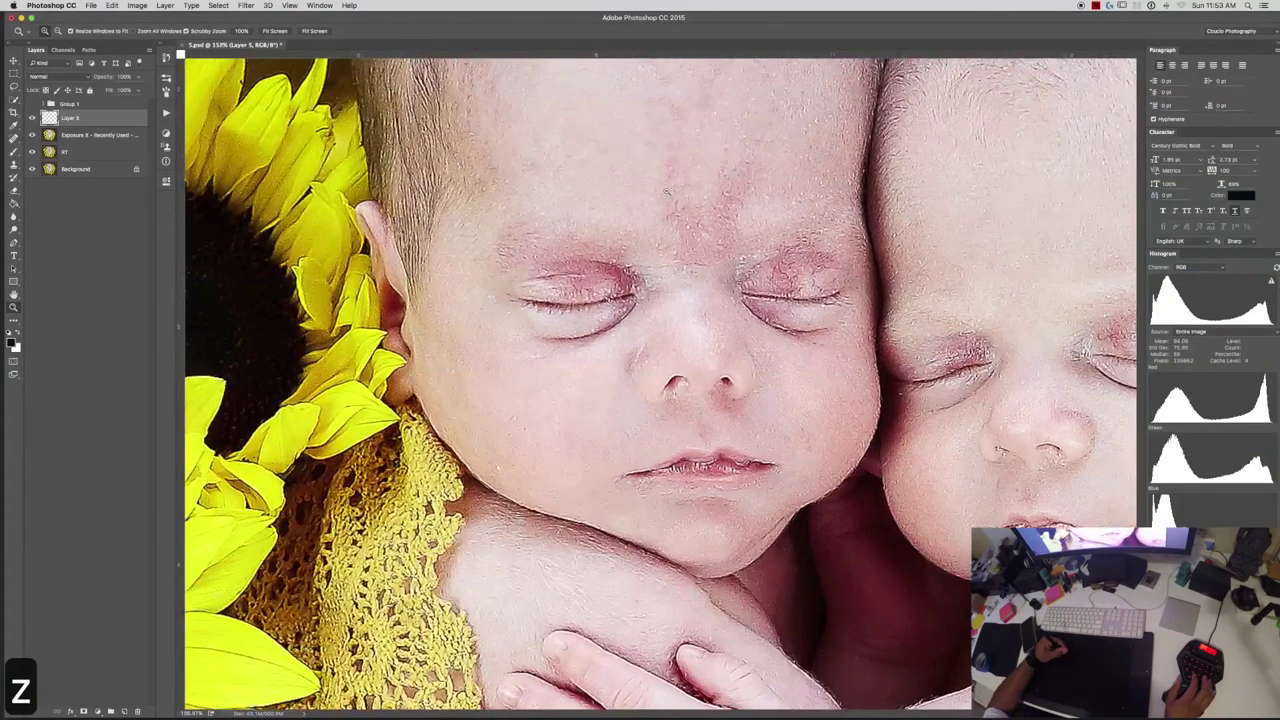
{"action": "left_click_drag", "start_coordinate": [600, 262], "coordinate": [640, 332]}
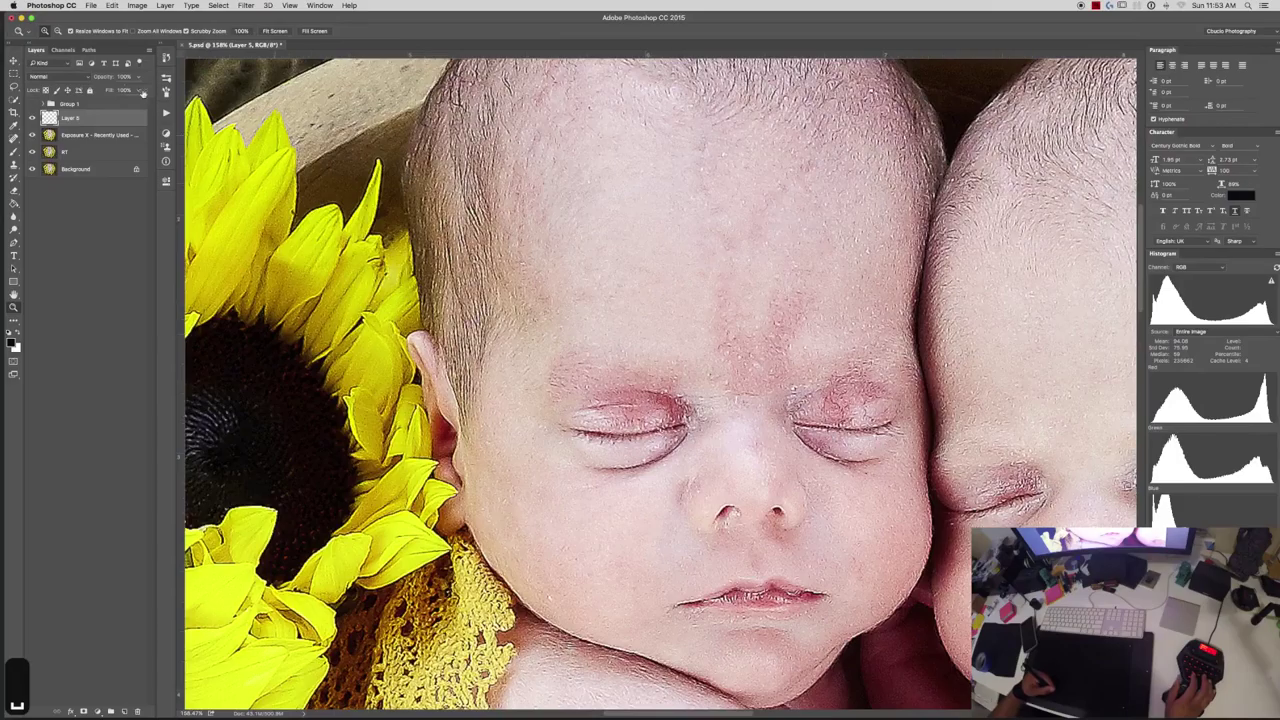
{"action": "left_click", "coordinate": [124, 711]}
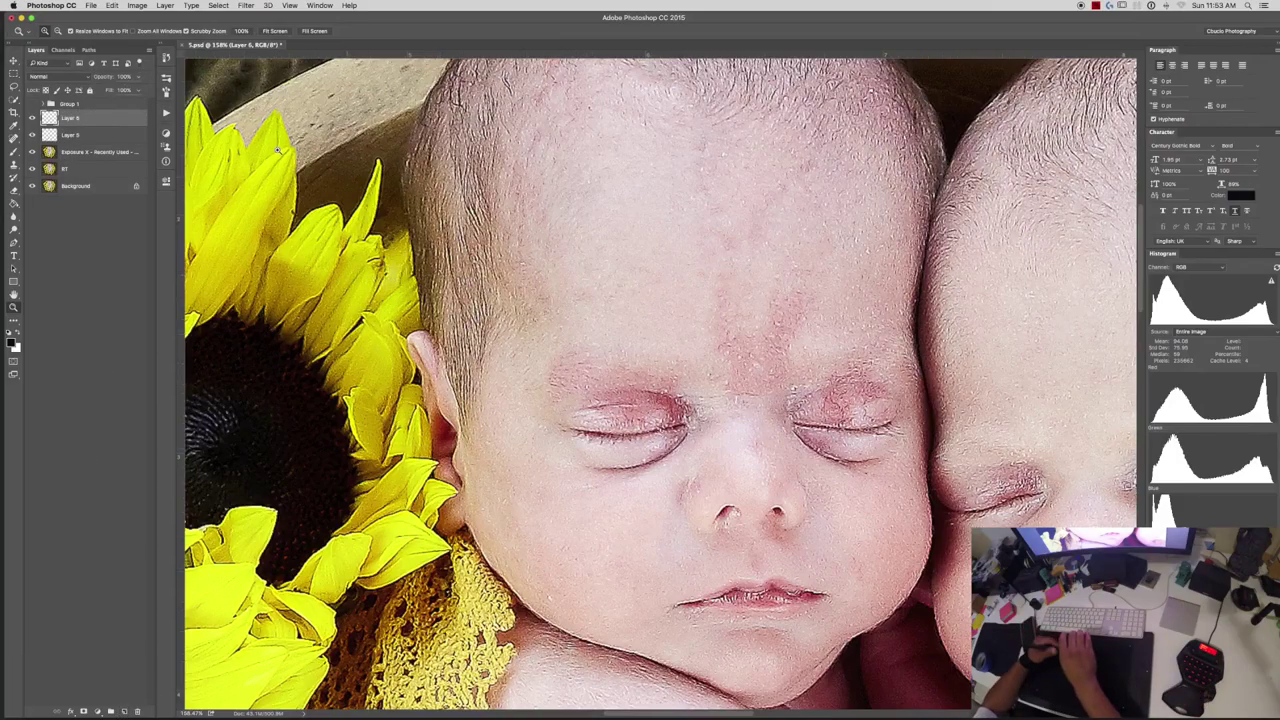
{"action": "double_click", "coordinate": [70, 118]}
{"action": "type", "text": "eyes"}
{"action": "key", "text": "Return"}
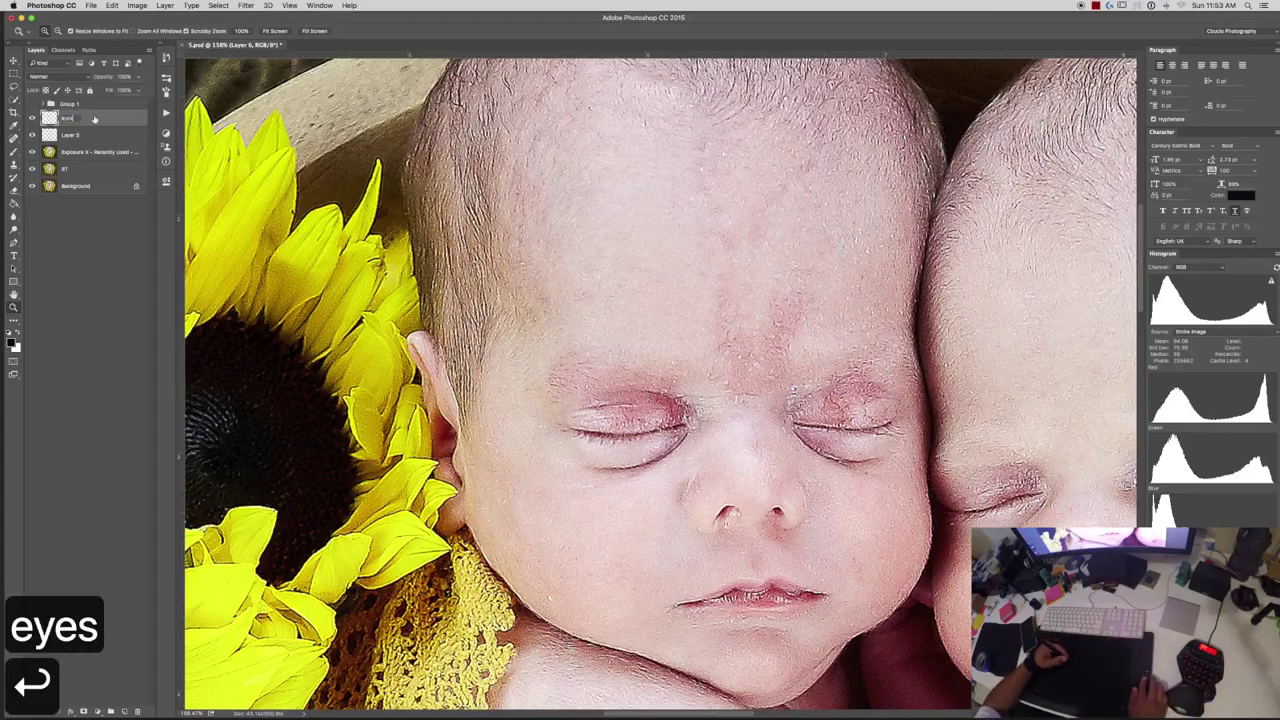
Set up the Clone Stamp with a slightly larger brush and 40% opacity for working on the baby's face.
{"action": "key", "text": "s"}
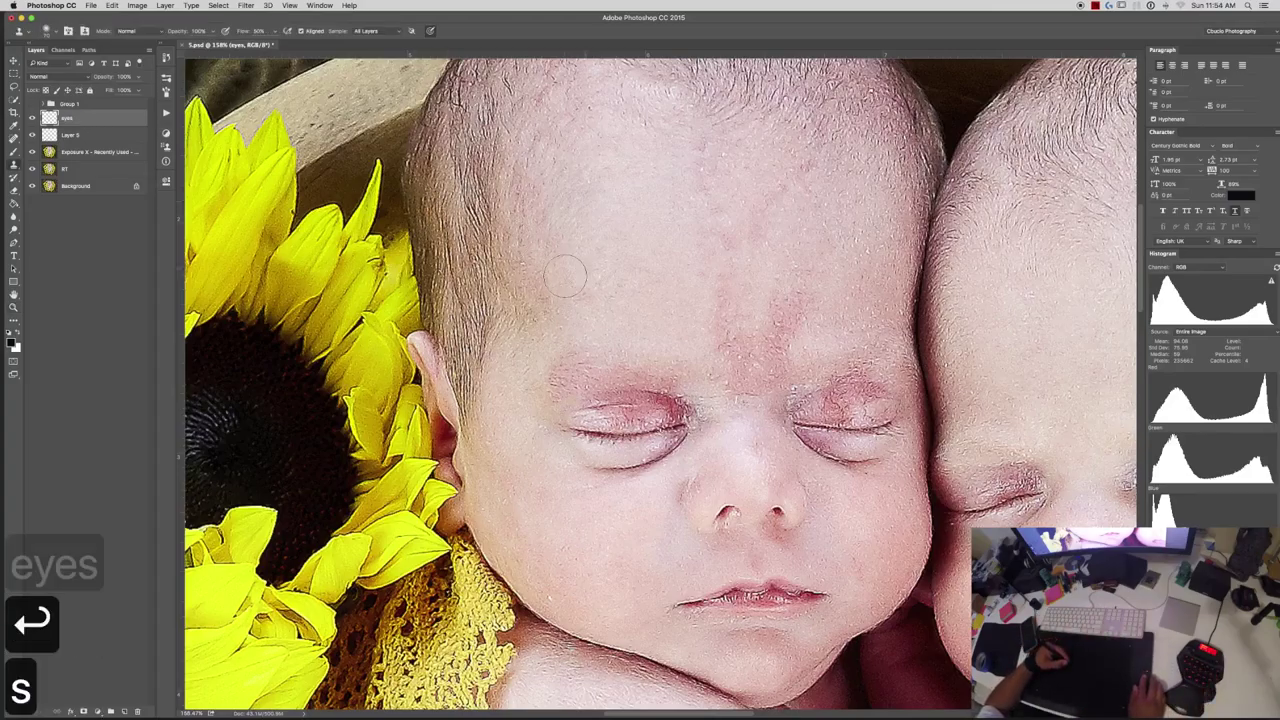
{"action": "key", "text": "bracketright"}
{"action": "key", "text": "bracketright"}
{"action": "key", "text": "bracketleft"}
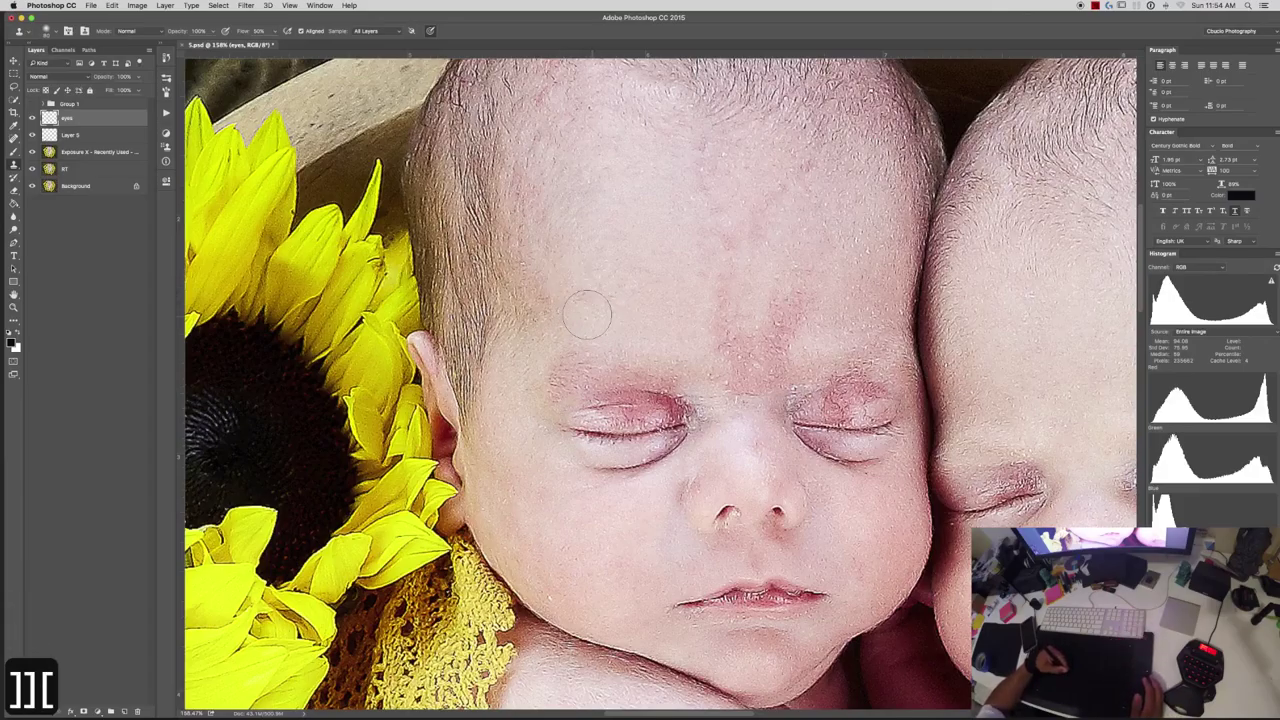
{"action": "key", "text": "4"}
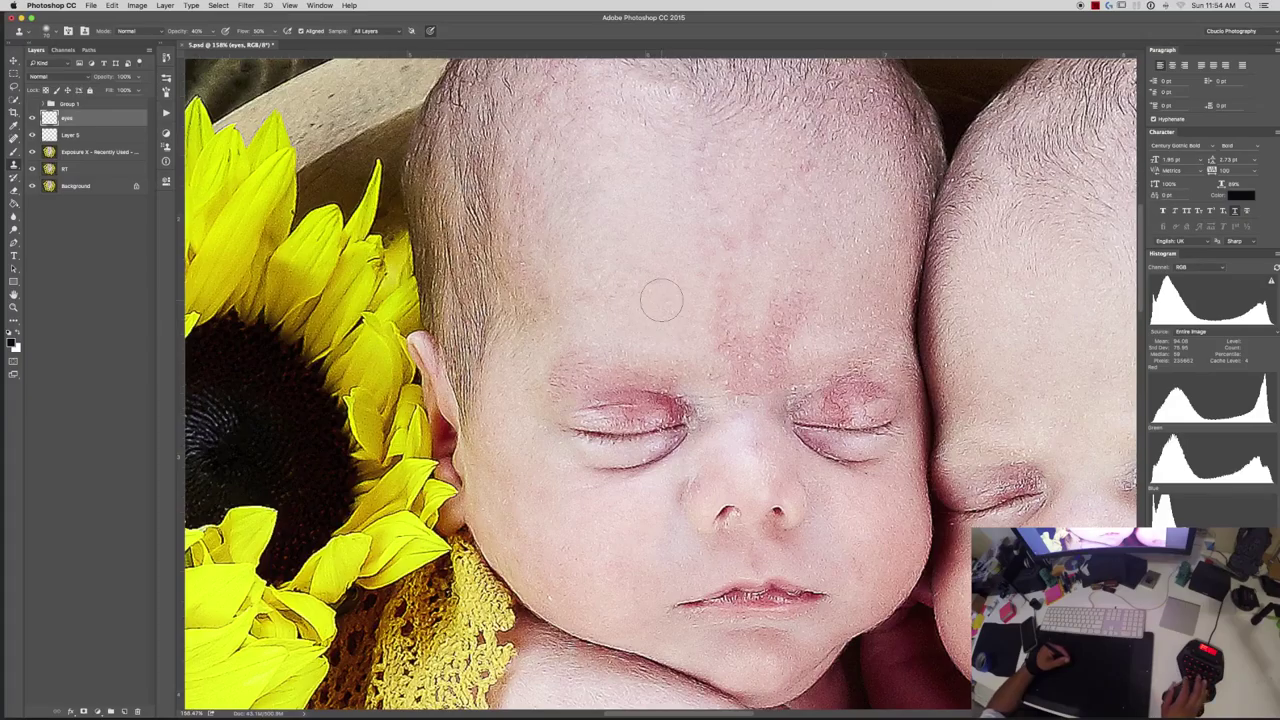
{"action": "key", "text": "v"}
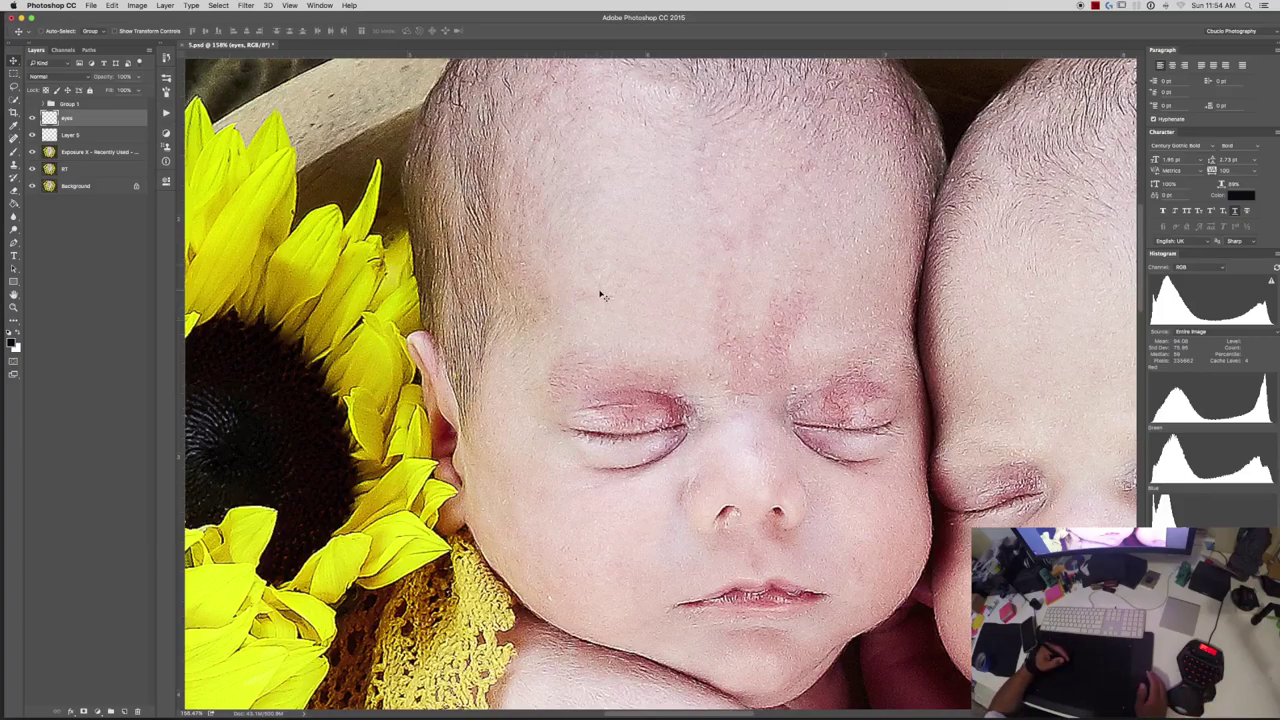
{"action": "key", "text": "s"}
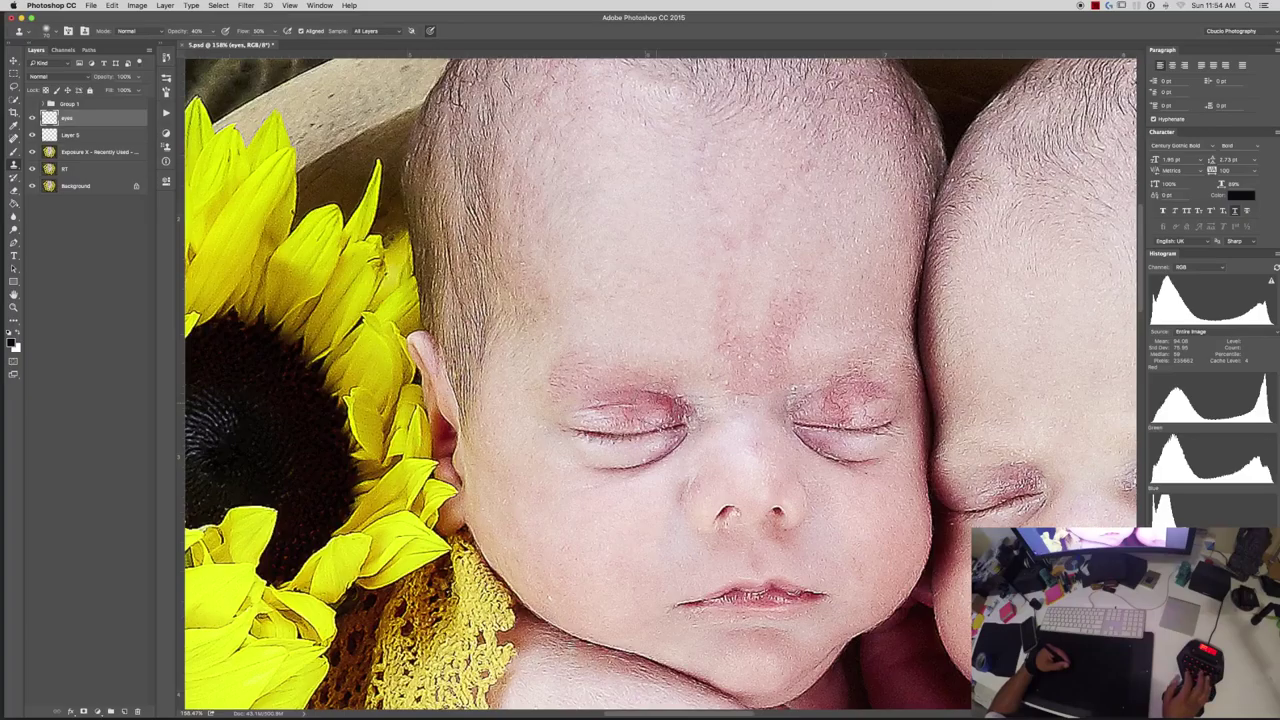
{"action": "key", "text": "v"}
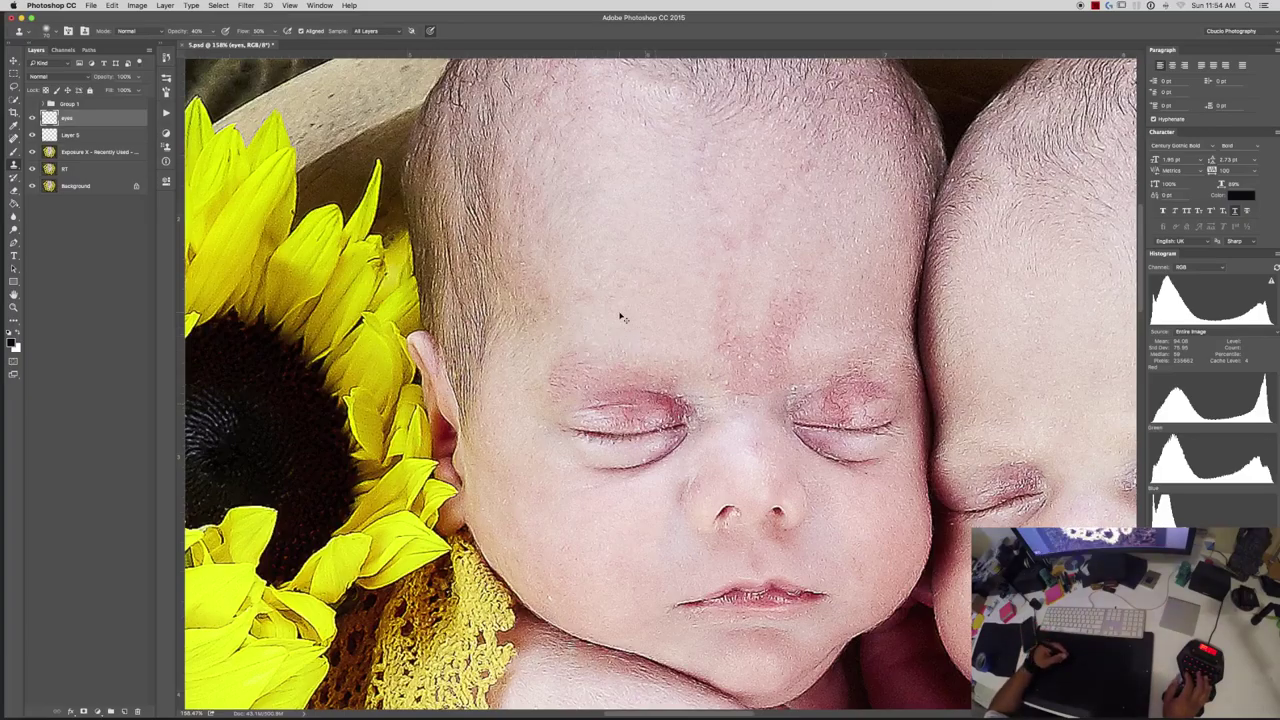
{"action": "key", "text": "super+0"}
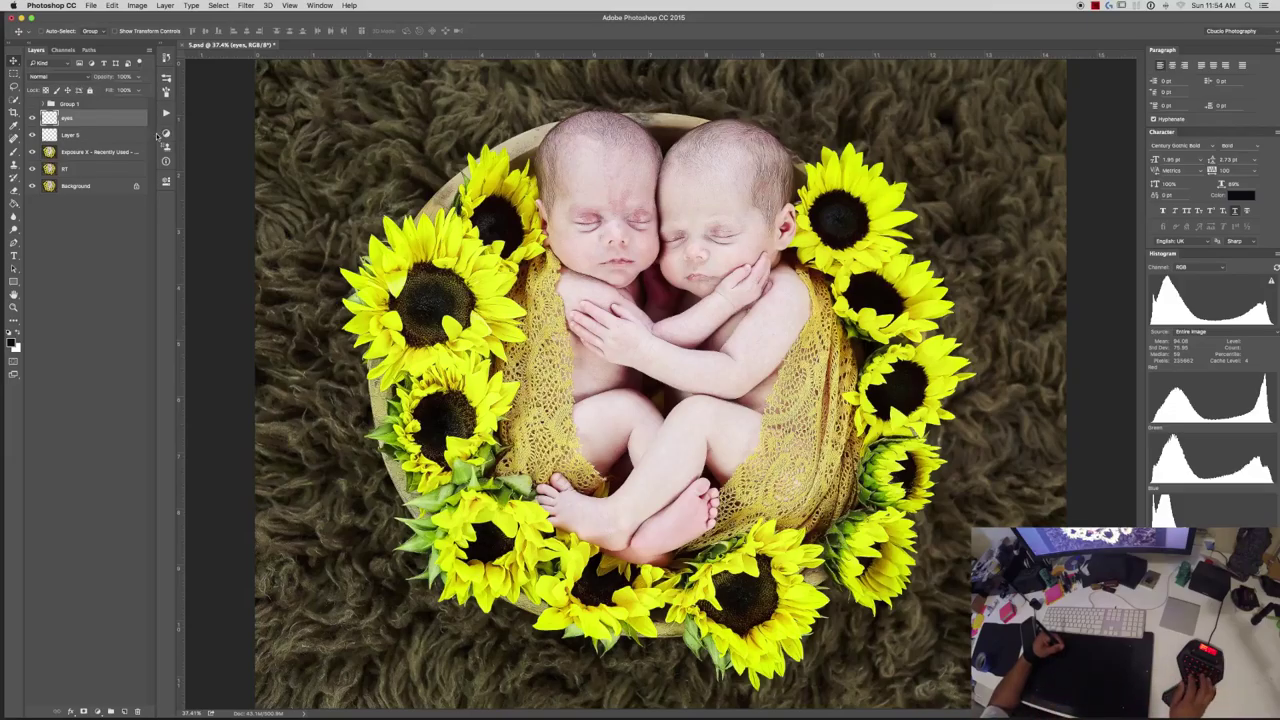
{"action": "key", "text": "v"}
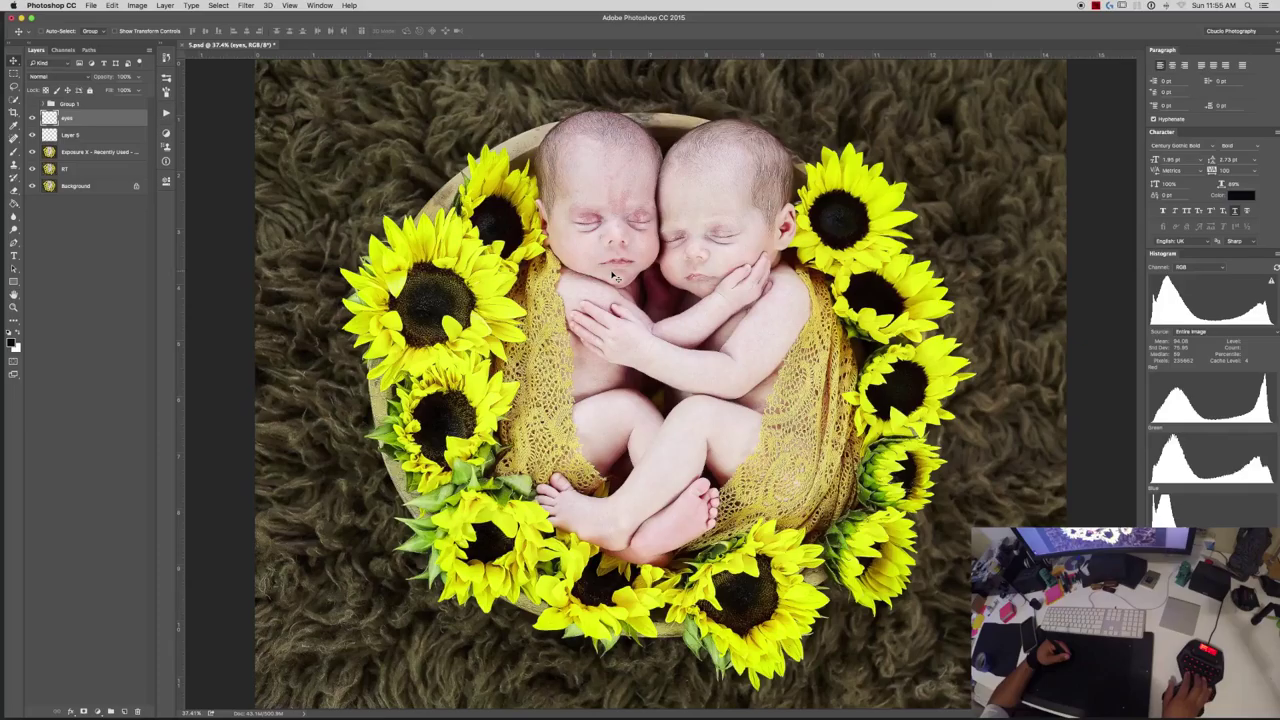
{"action": "key", "text": "c"}
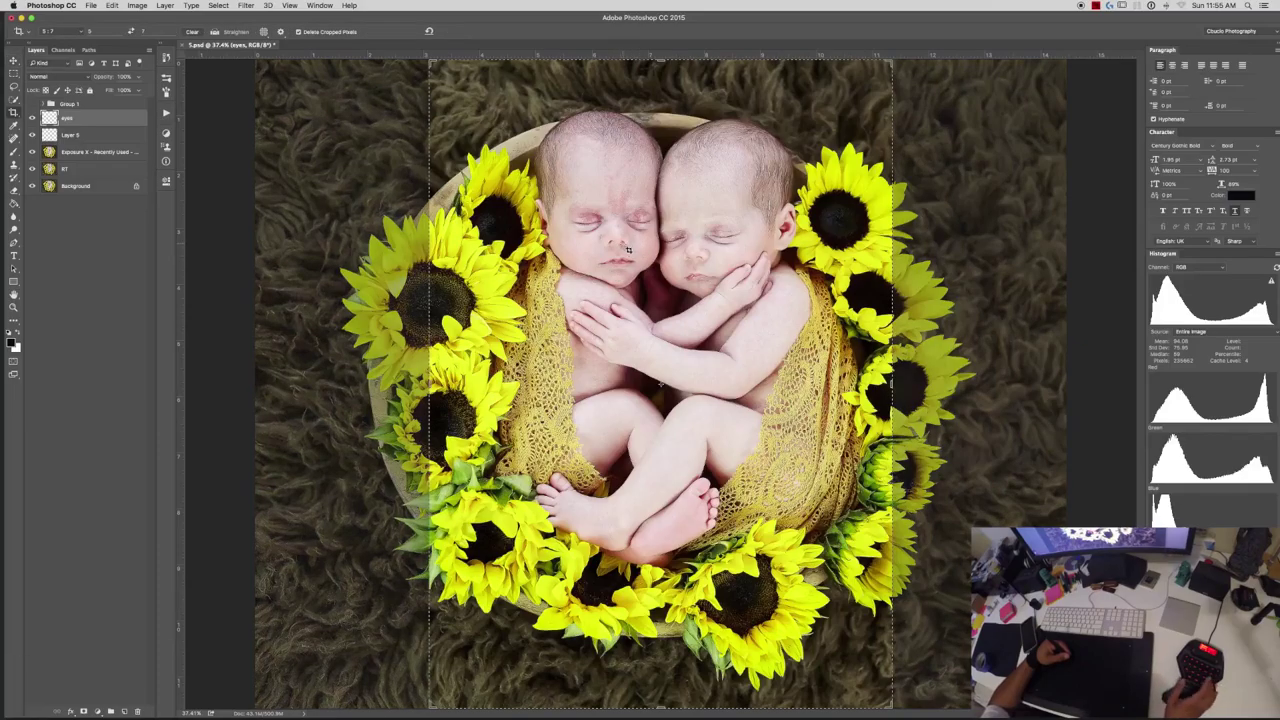
{"action": "key", "text": "v"}
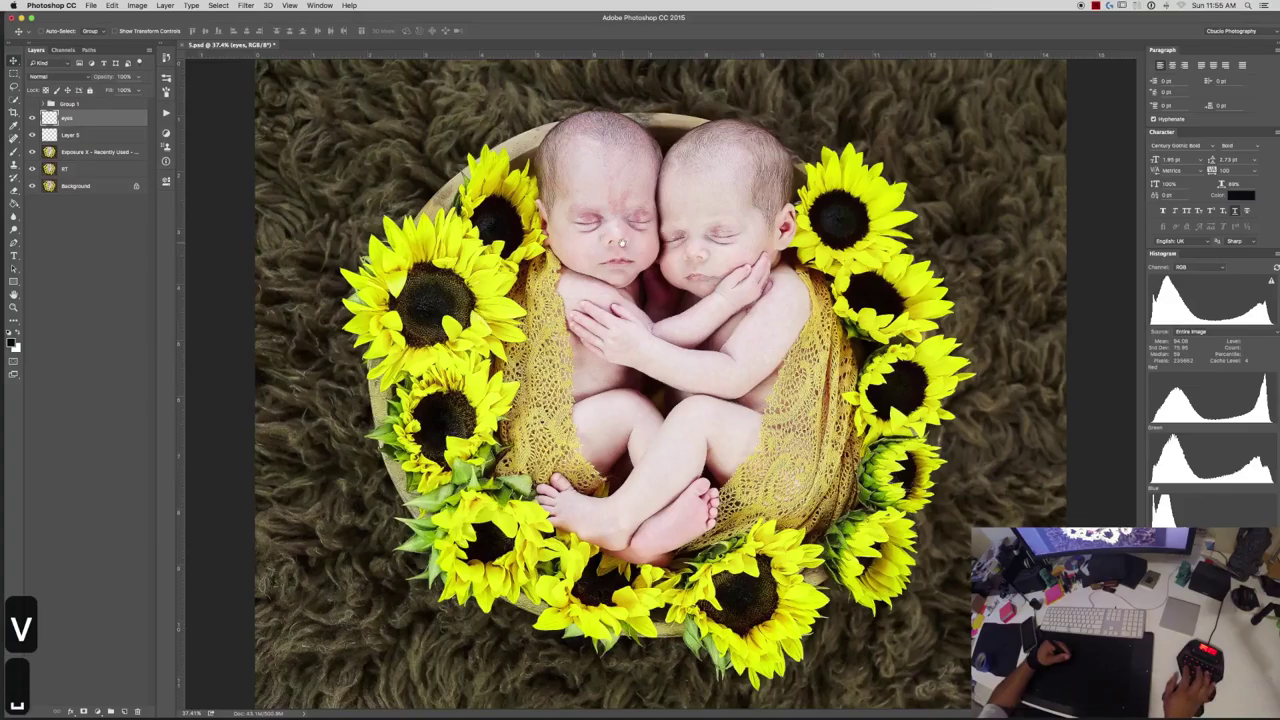
{"action": "key", "text": "space"}
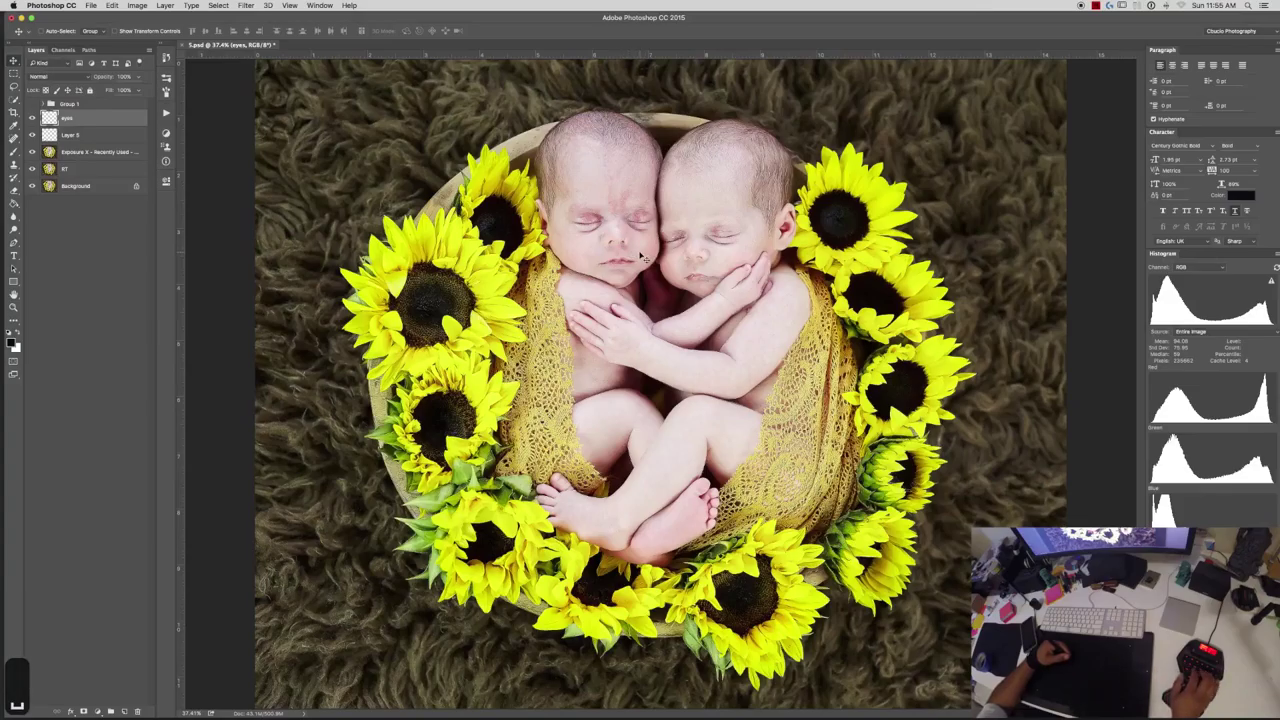
{"action": "key", "text": "s"}
{"action": "key", "text": "j"}
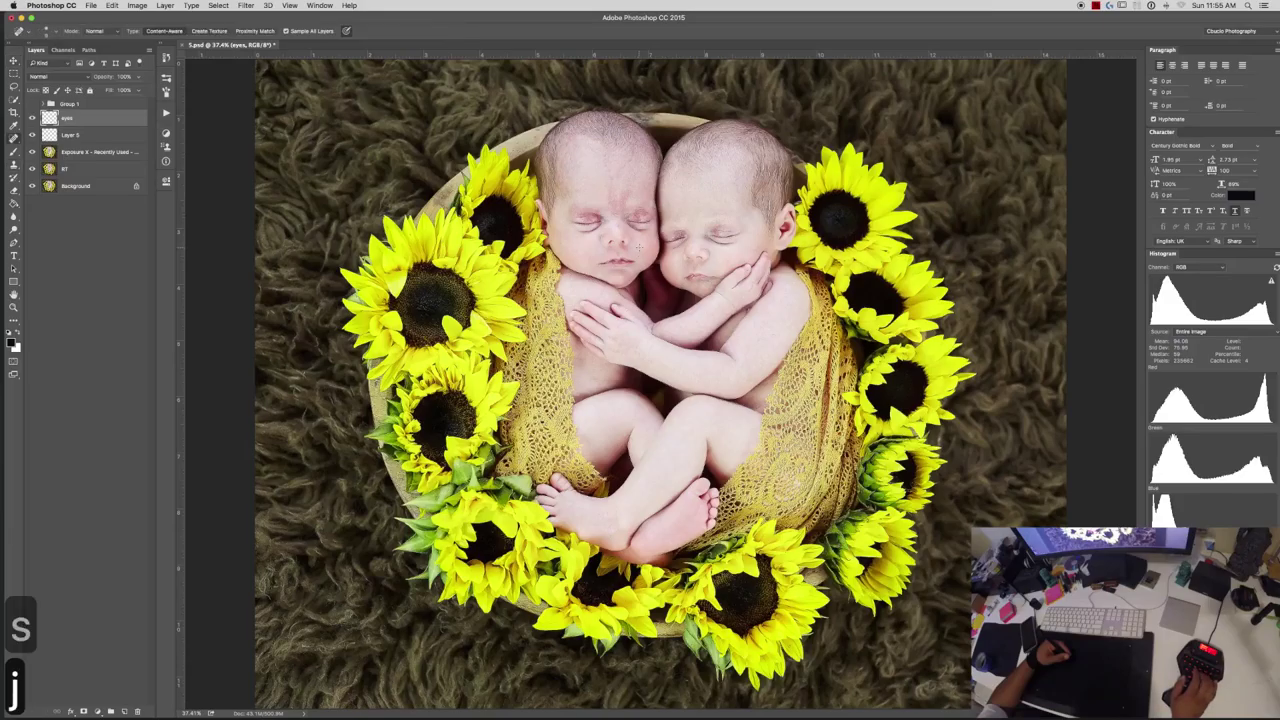
{"action": "key", "text": "b"}
{"action": "key", "text": "s"}
{"action": "key", "text": "j"}
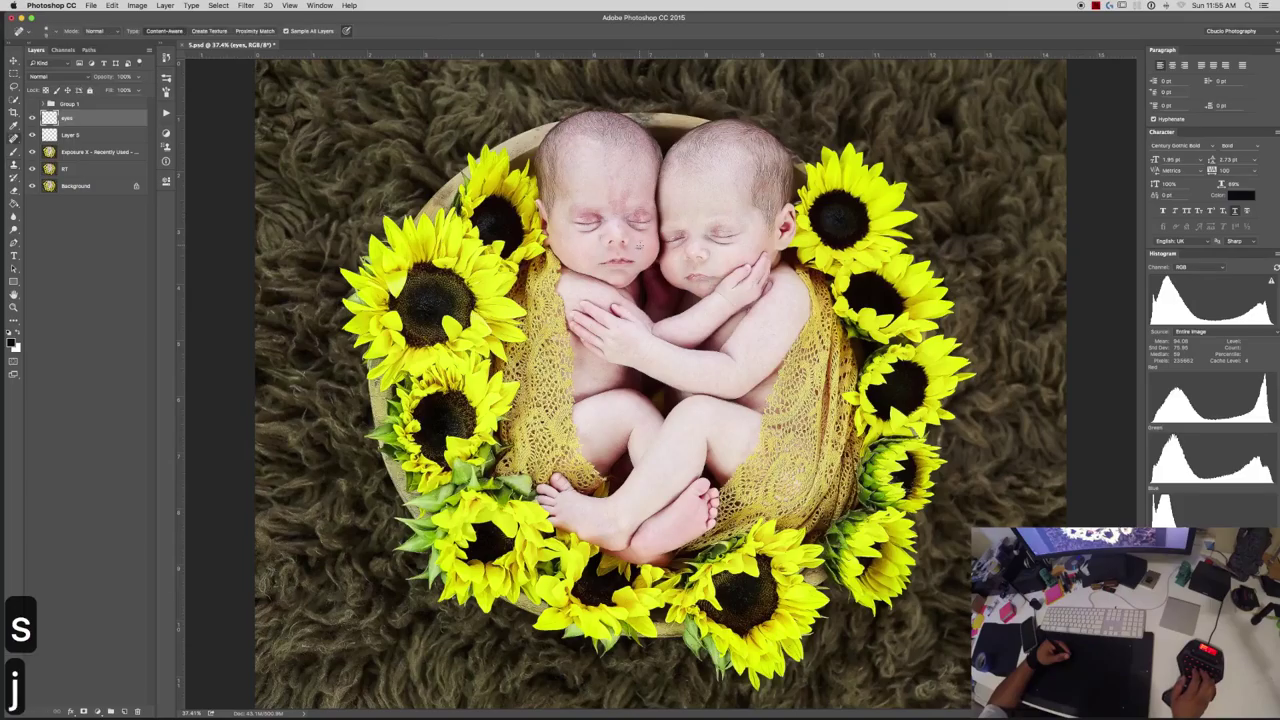
{"action": "key", "text": "b"}
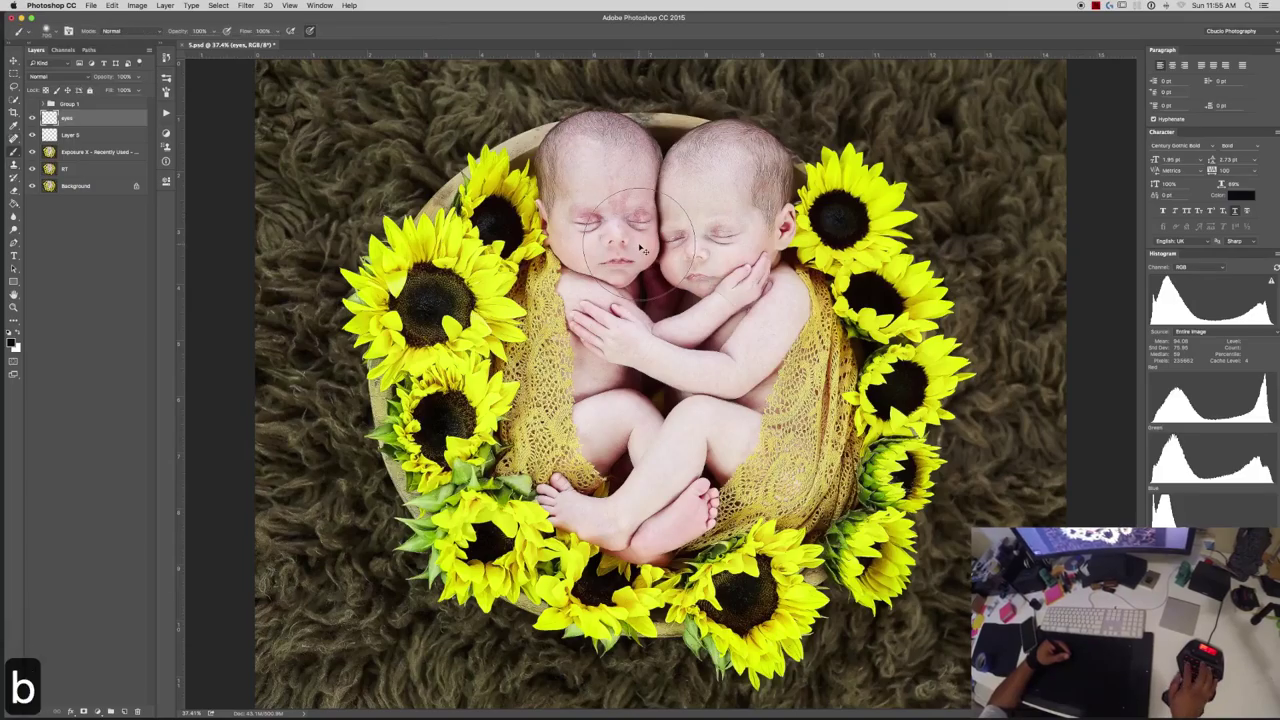
{"action": "key", "text": "super+d"}
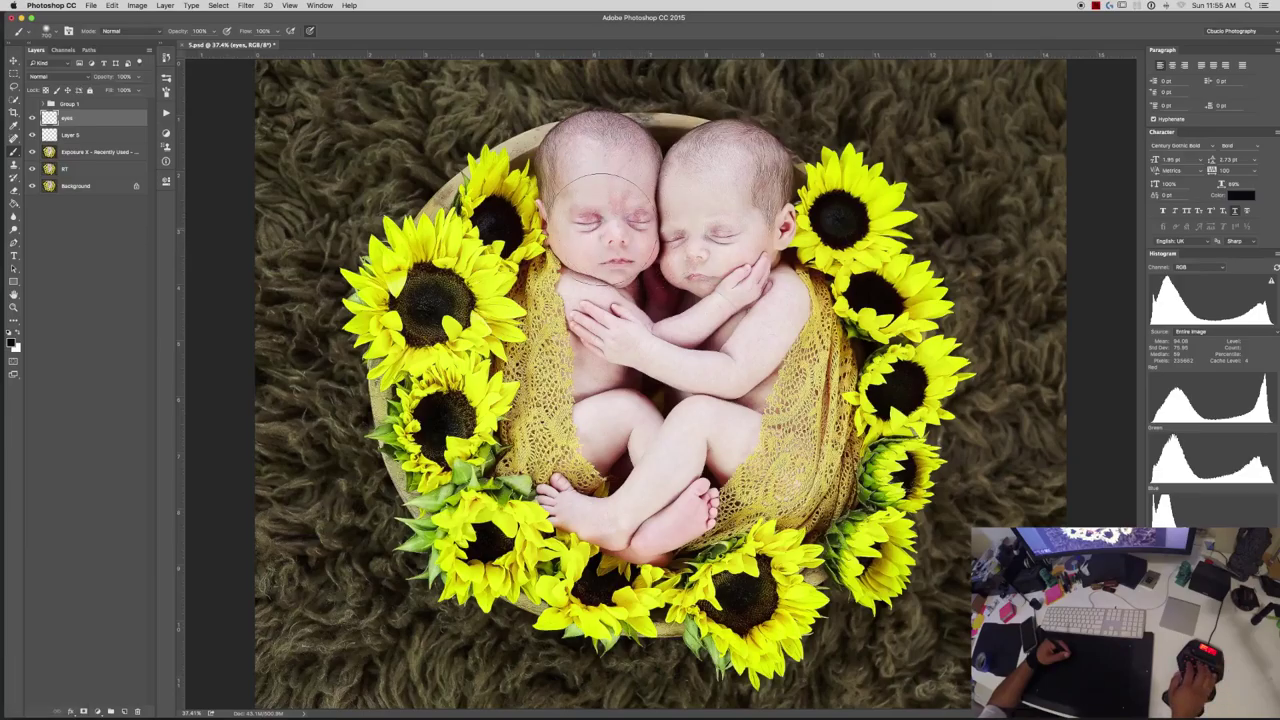
Stamp all visible layers onto the eyes layer, and open the Liquify filter and leave it without warping anything.
{"action": "key", "text": "ctrl+alt+shift+super+e"}
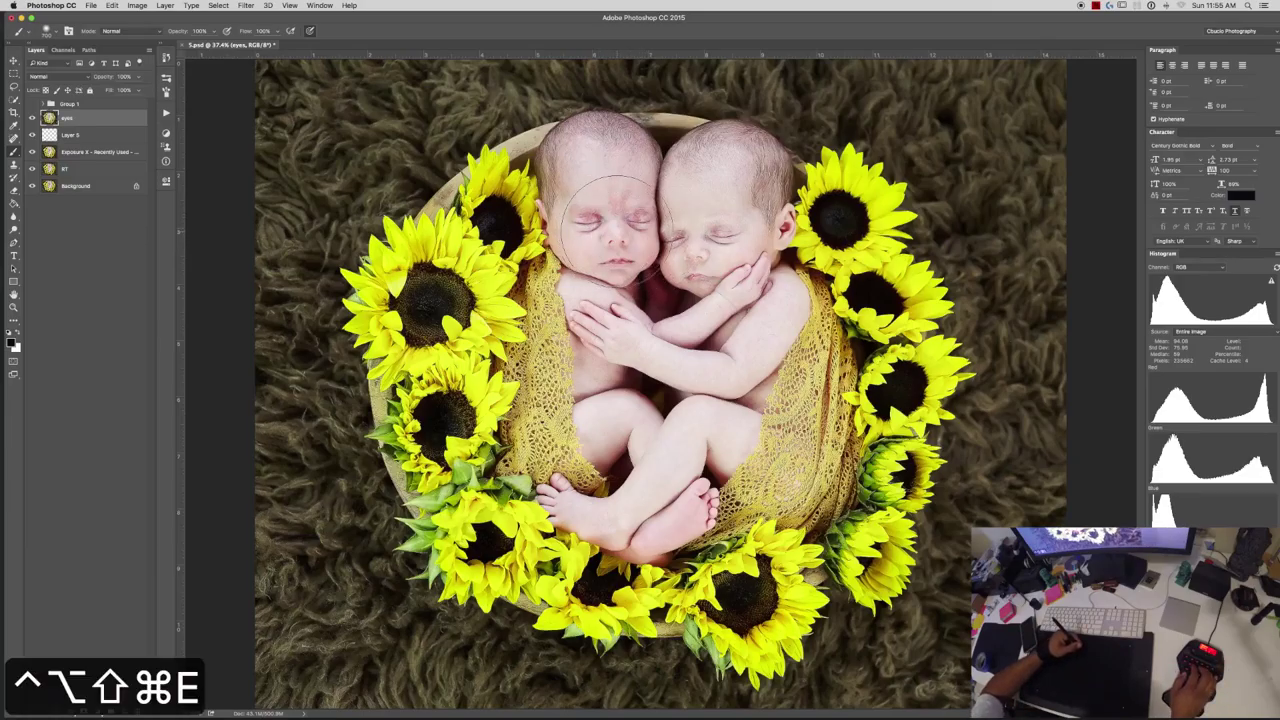
{"action": "key", "text": "ctrl+shift+super+l"}
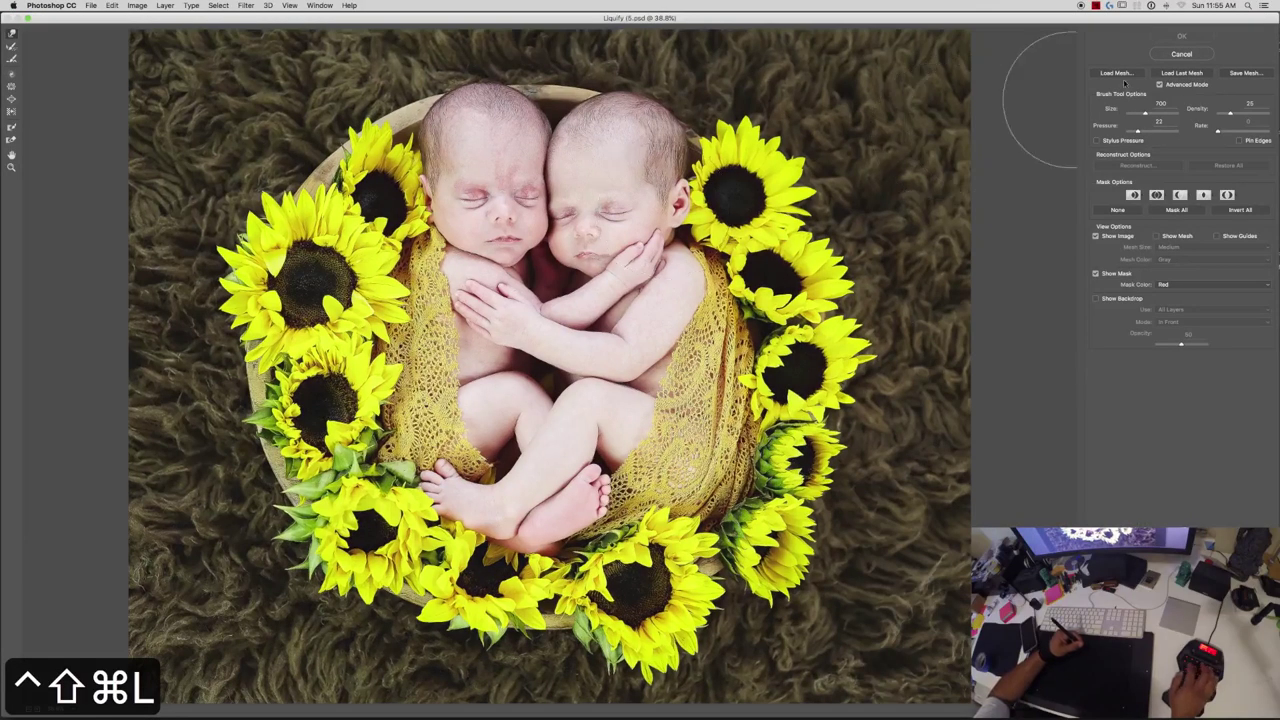
{"action": "key", "text": "Return"}
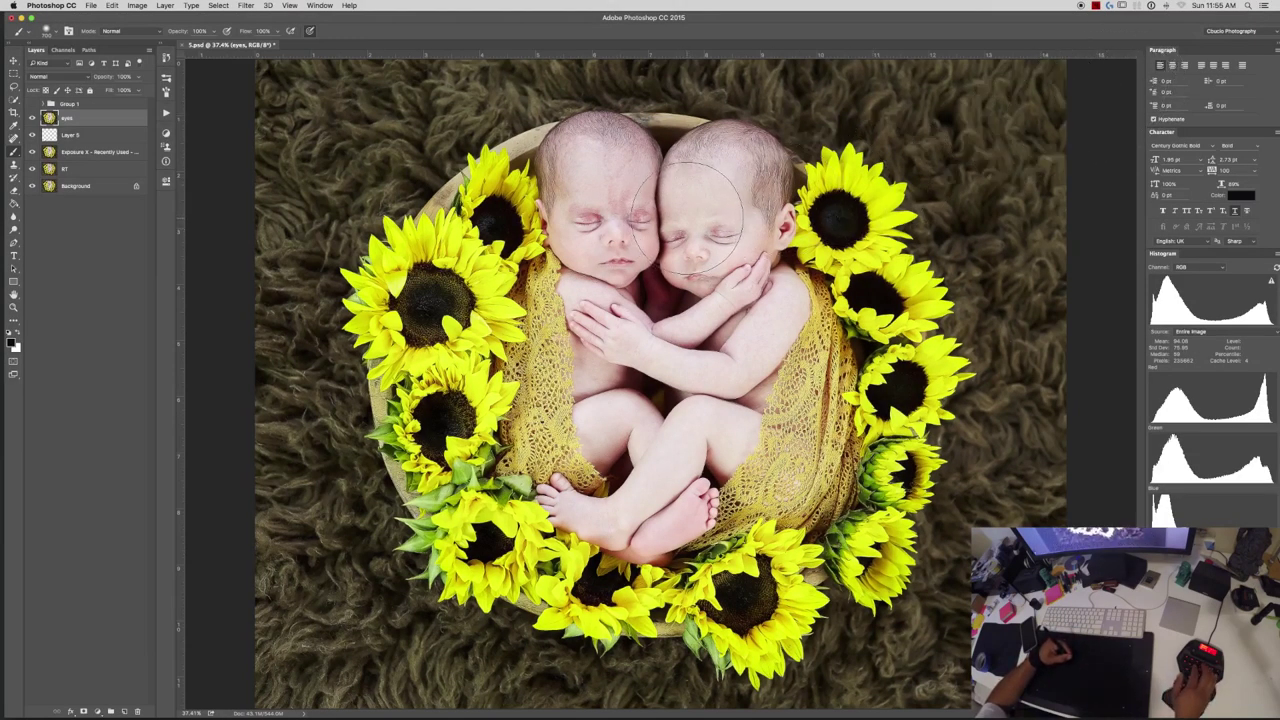
{"action": "key", "text": "z"}
{"action": "left_click_drag", "start_coordinate": [676, 262], "coordinate": [618, 255]}
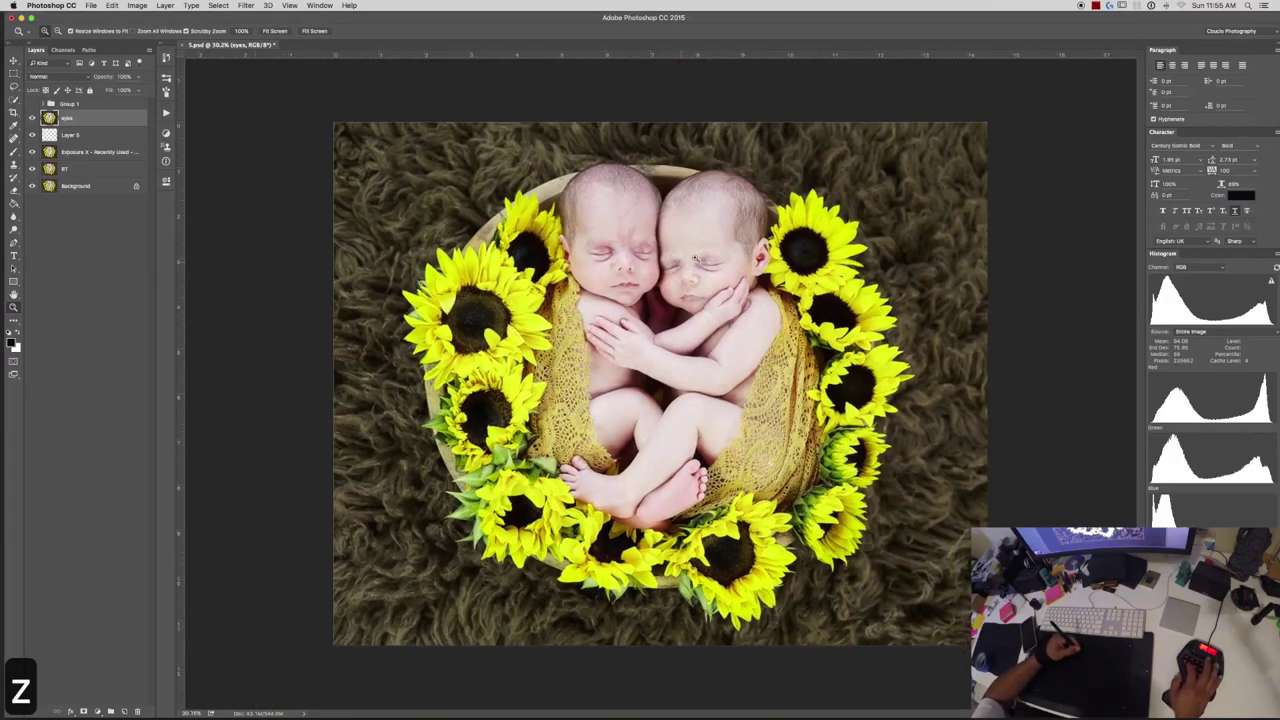
{"action": "key", "text": "cmd+t"}
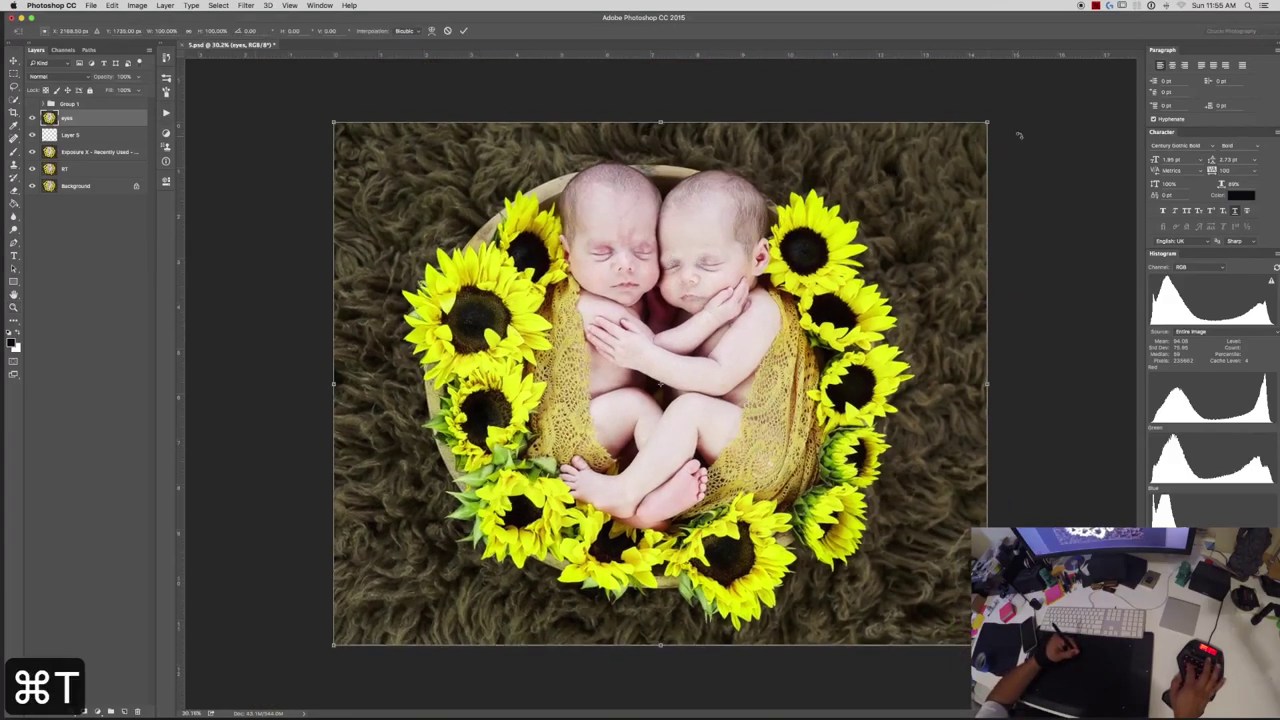
{"action": "left_click_drag", "start_coordinate": [976, 130], "coordinate": [850, 218]}
{"action": "key", "text": "Escape"}
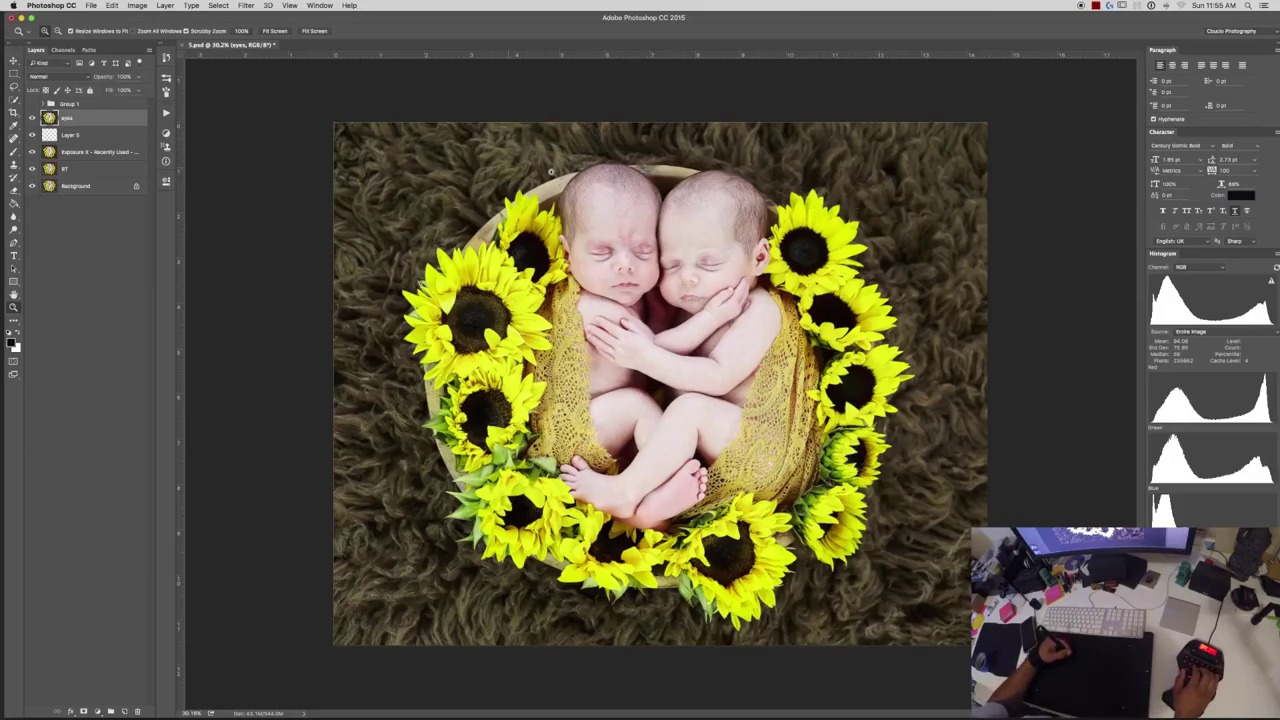
Copy the entire image, paste it as a new layer, and undo the paste.
{"action": "key", "text": "super+a"}
{"action": "key", "text": "super+c"}
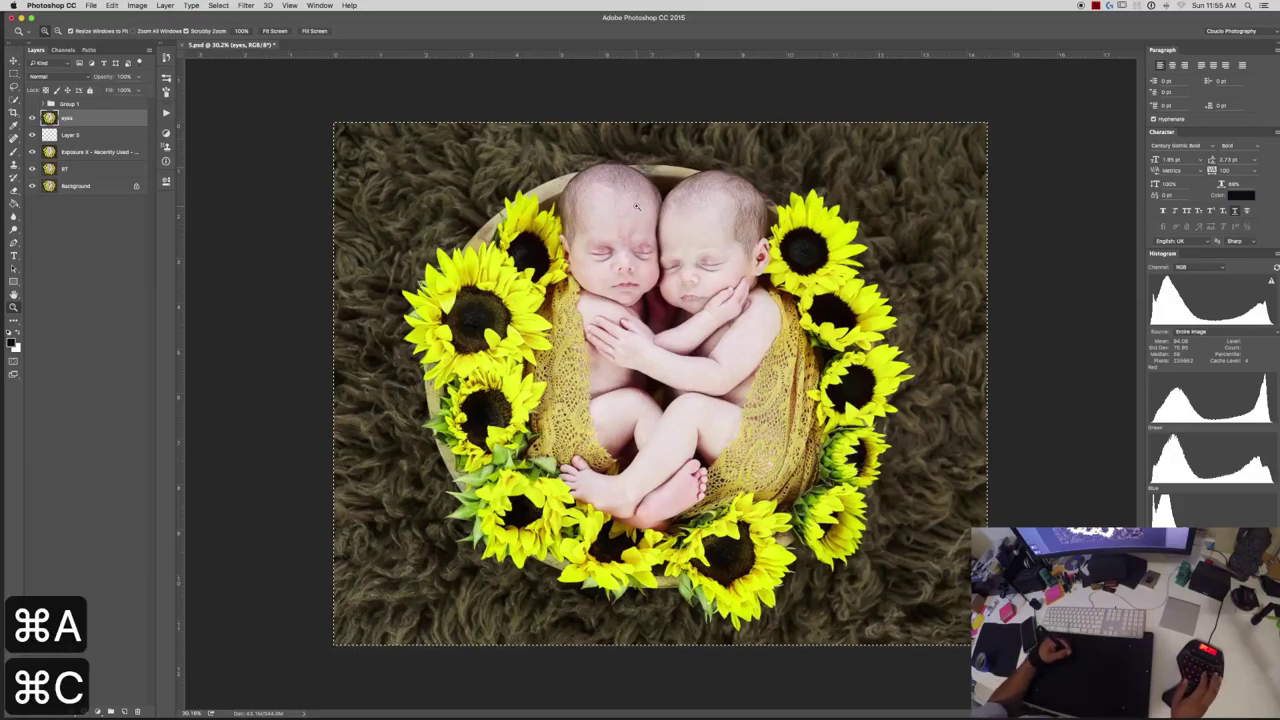
{"action": "key", "text": "super+v"}
{"action": "key", "text": "alt+super+z"}
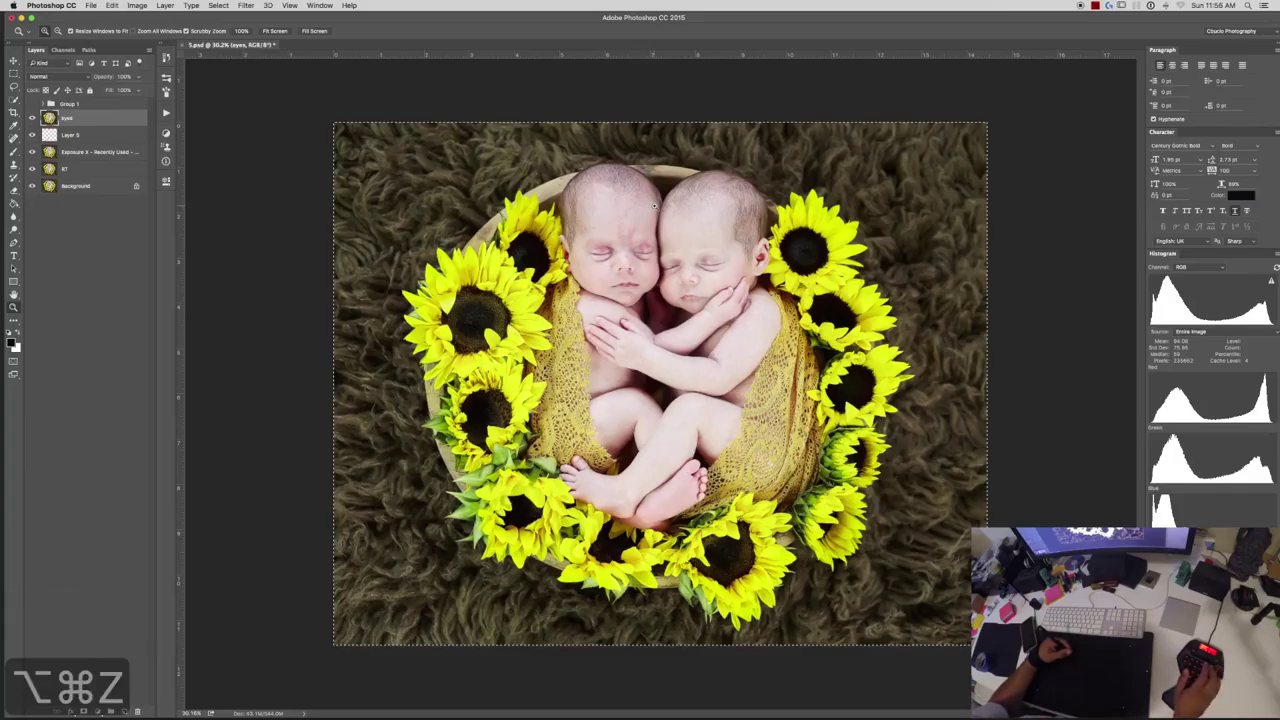
Try a Hue/Saturation adjustment layer above the eyes layer, and undo it along with the whole-image selection.
{"action": "key", "text": "shift+super+F6"}
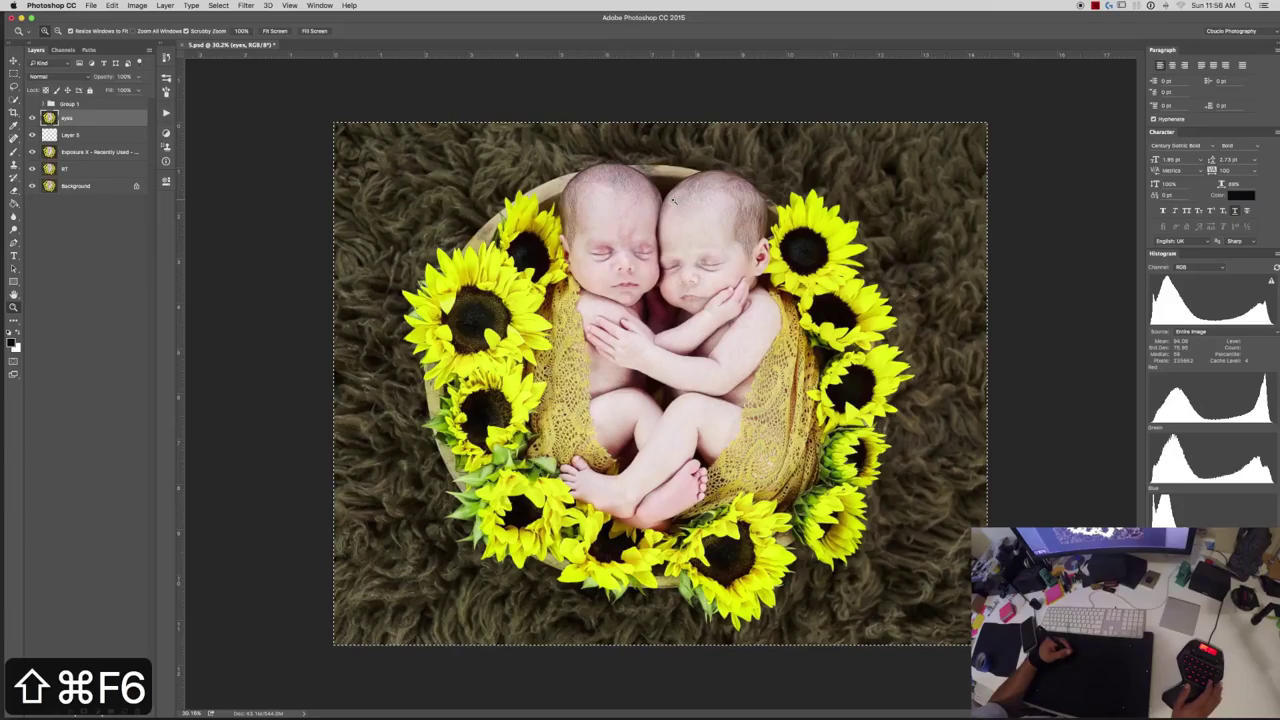
{"action": "key", "text": "alt+super+z"}
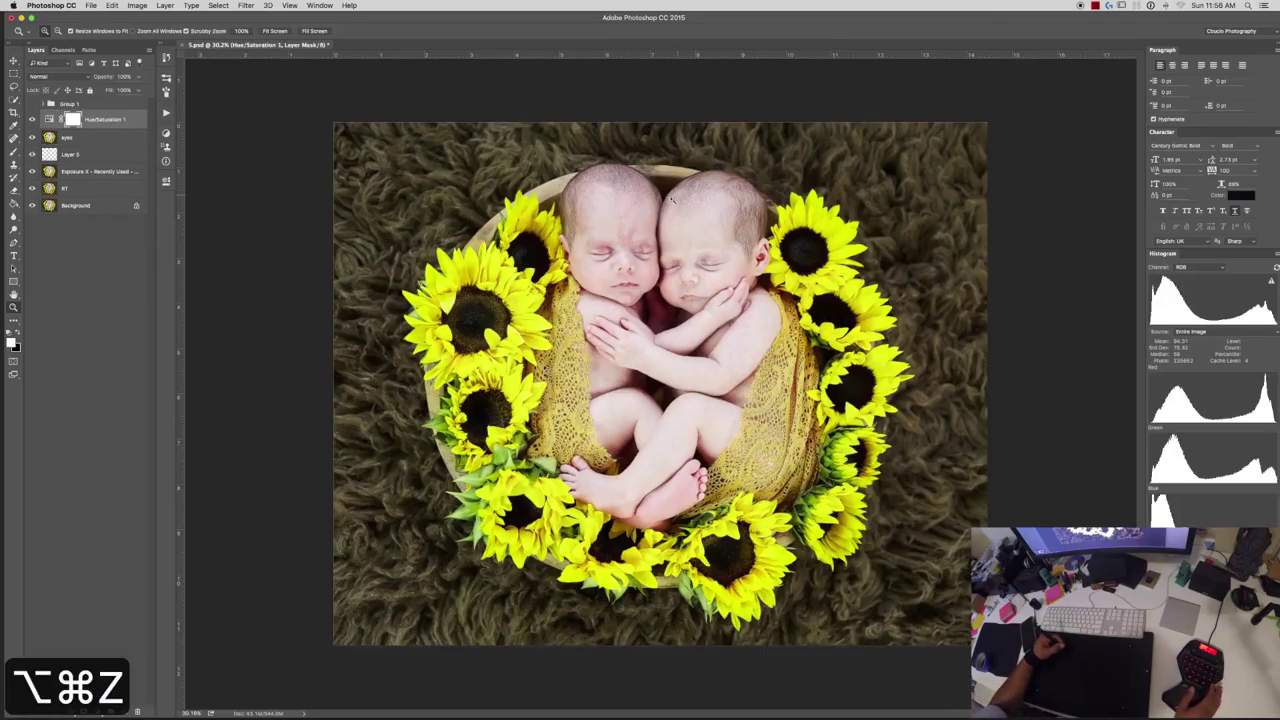
{"action": "key", "text": "alt+super+z"}
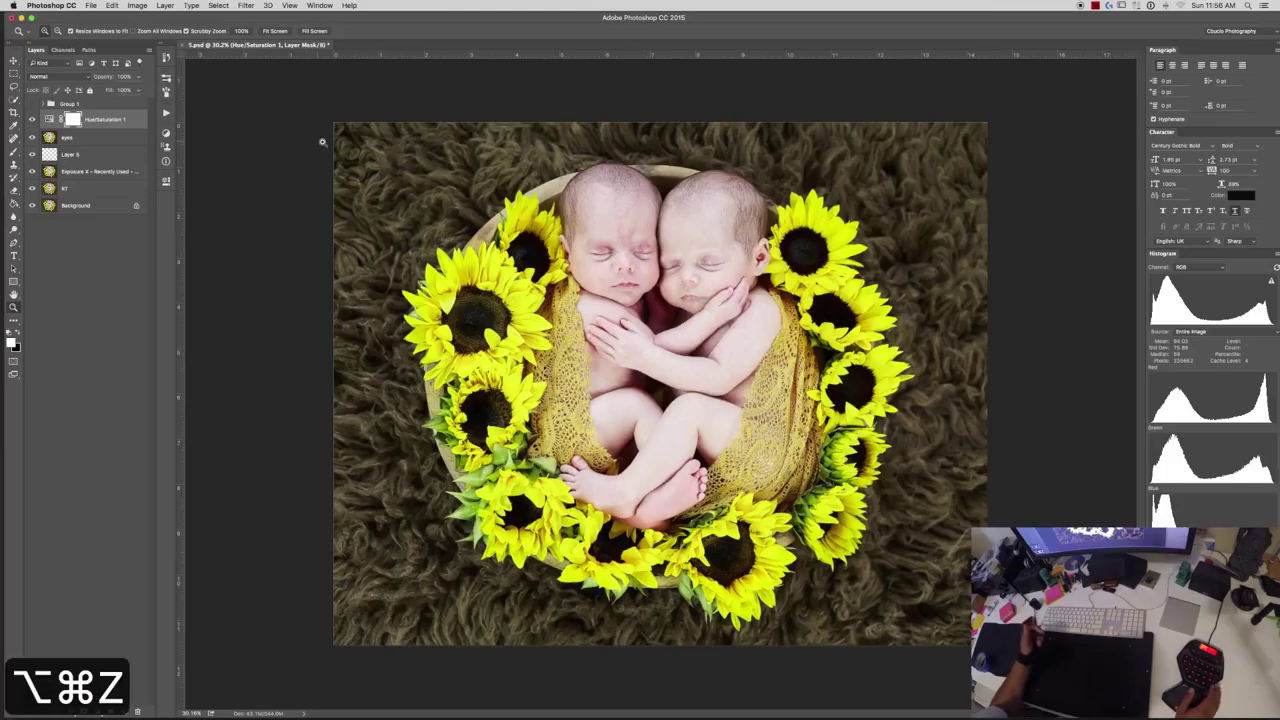
{"action": "key", "text": "alt+super+z"}
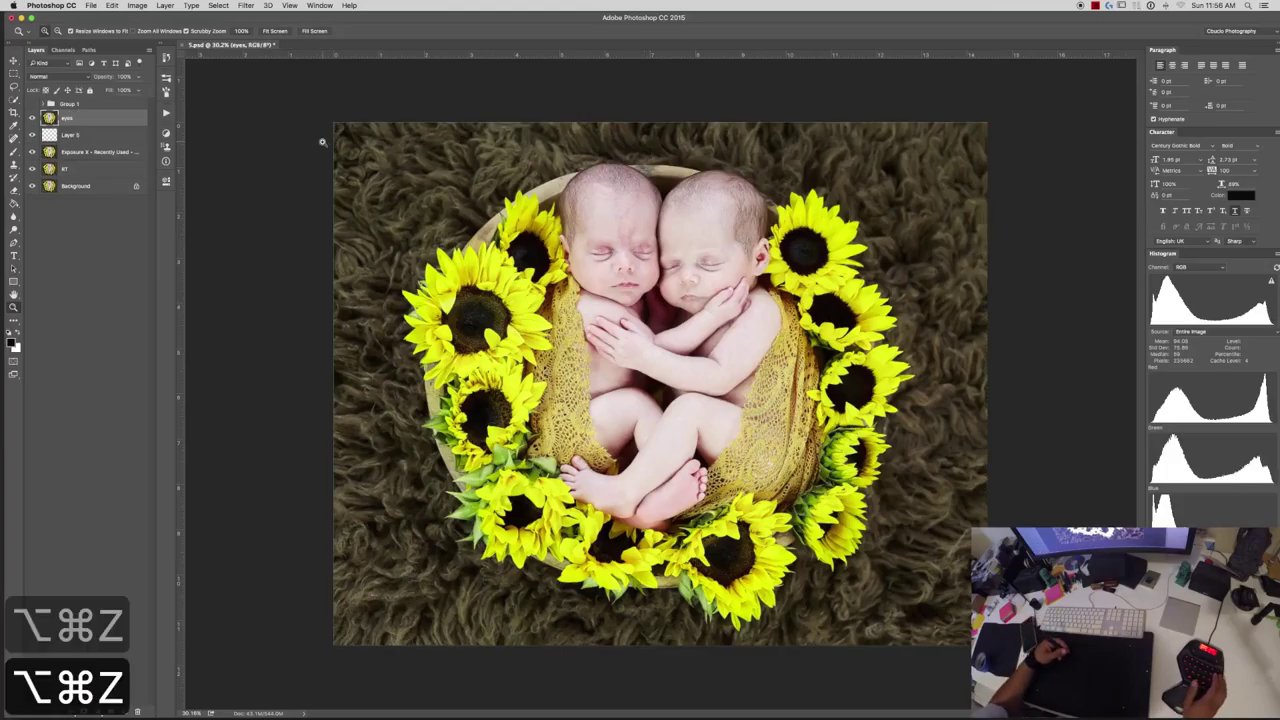
Set the Lasso feather to 35 px and run the frequency separation action on the eyes layer to create High and Low layers.
{"action": "key", "text": "l"}
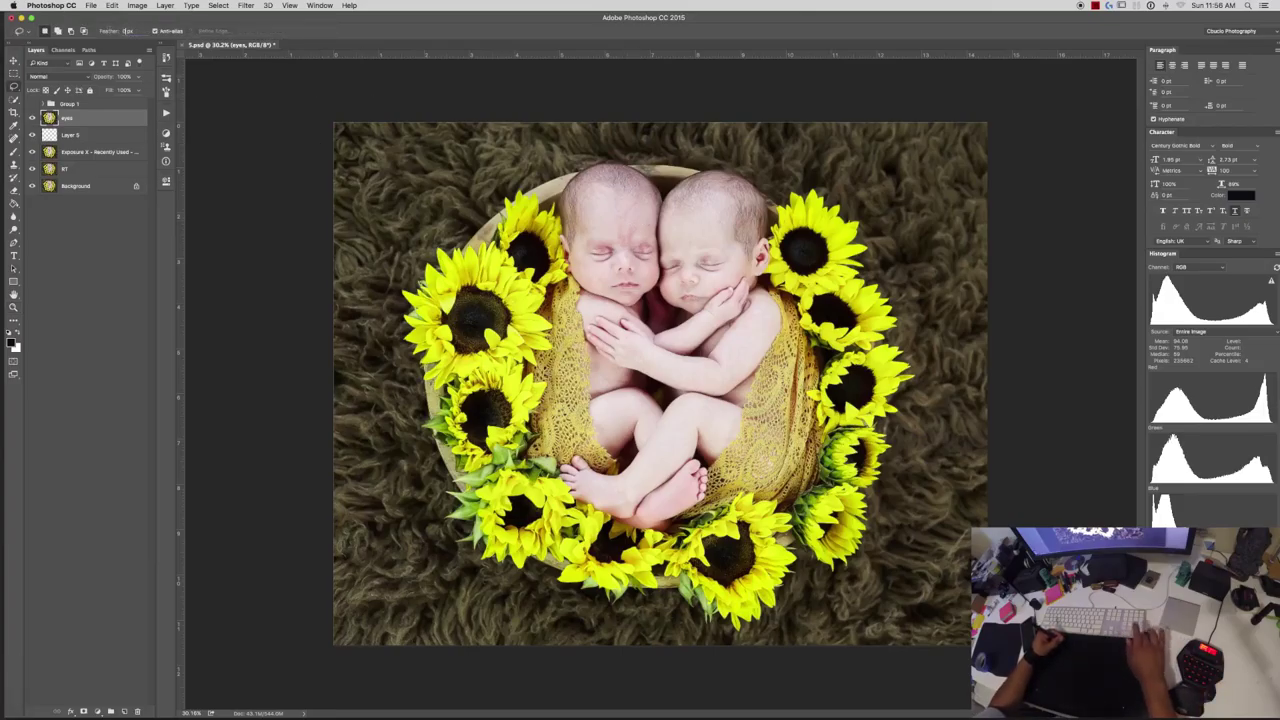
{"action": "left_click", "coordinate": [126, 31]}
{"action": "type", "text": "35"}
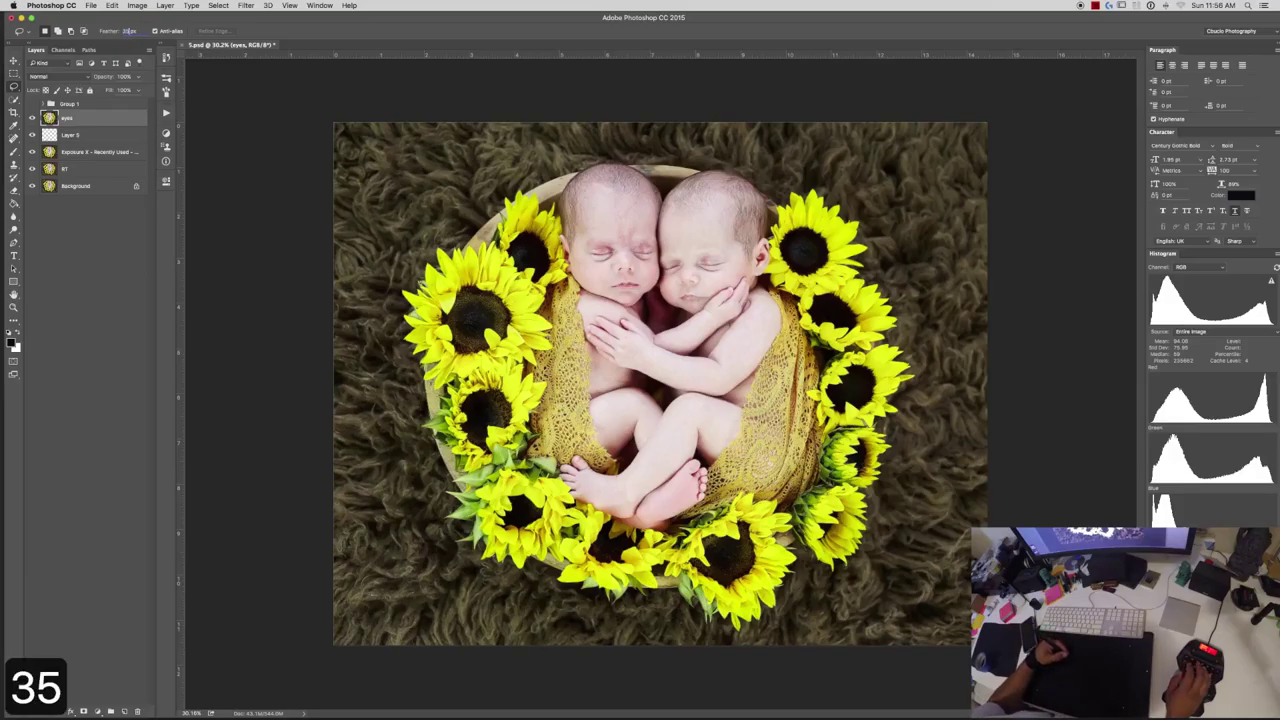
{"action": "key", "text": "Return"}
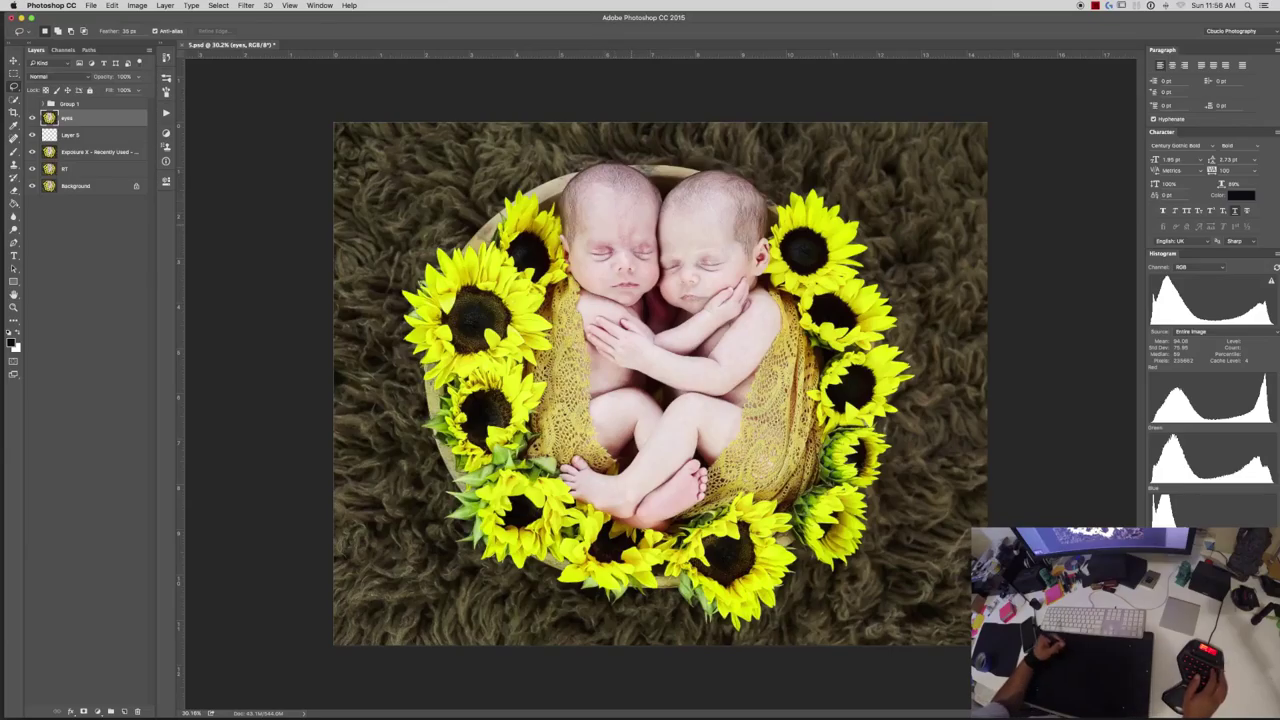
{"action": "key", "text": "super+F5"}
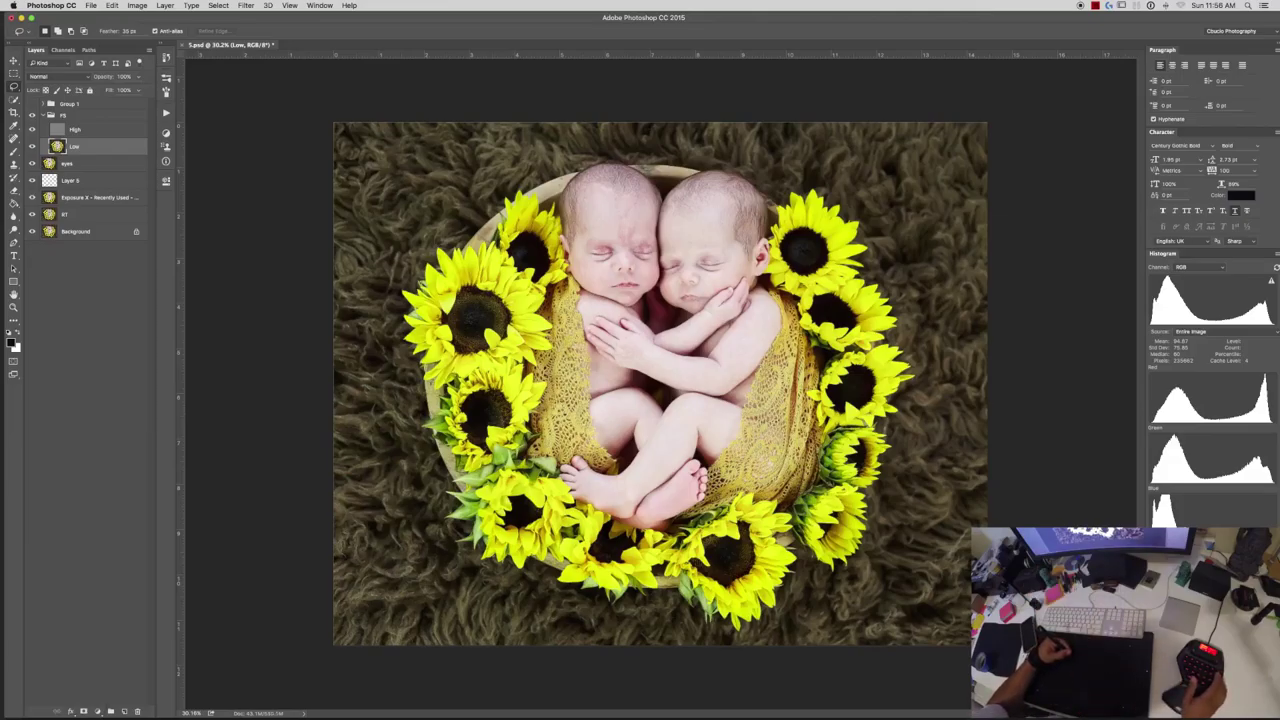
Try a Gaussian Blur on the left twin's lassoed face in the Low layer, and drop the selection.
{"action": "key", "text": "i"}
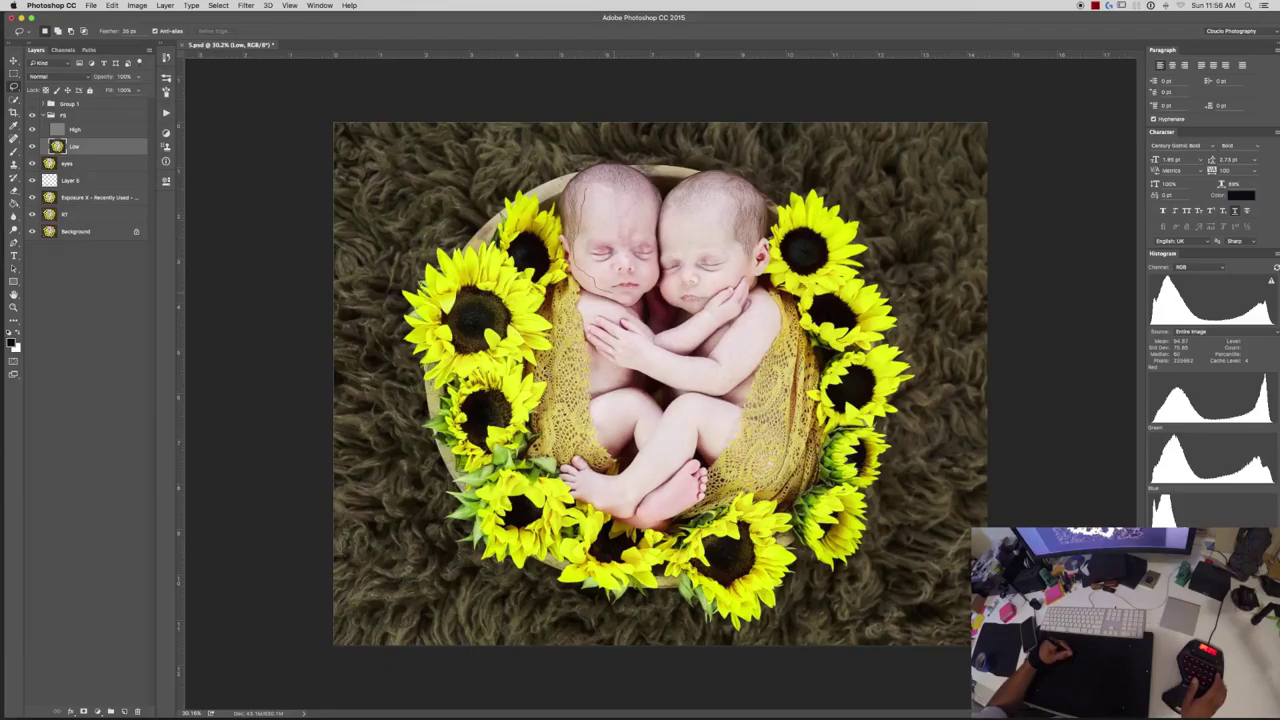
{"action": "mouse_move", "coordinate": [610, 288]}
{"action": "left_mouse_down"}
{"action": "mouse_move", "coordinate": [650, 275]}
{"action": "mouse_move", "coordinate": [656, 230]}
{"action": "mouse_move", "coordinate": [622, 192]}
{"action": "mouse_move", "coordinate": [572, 200]}
{"action": "left_mouse_up"}
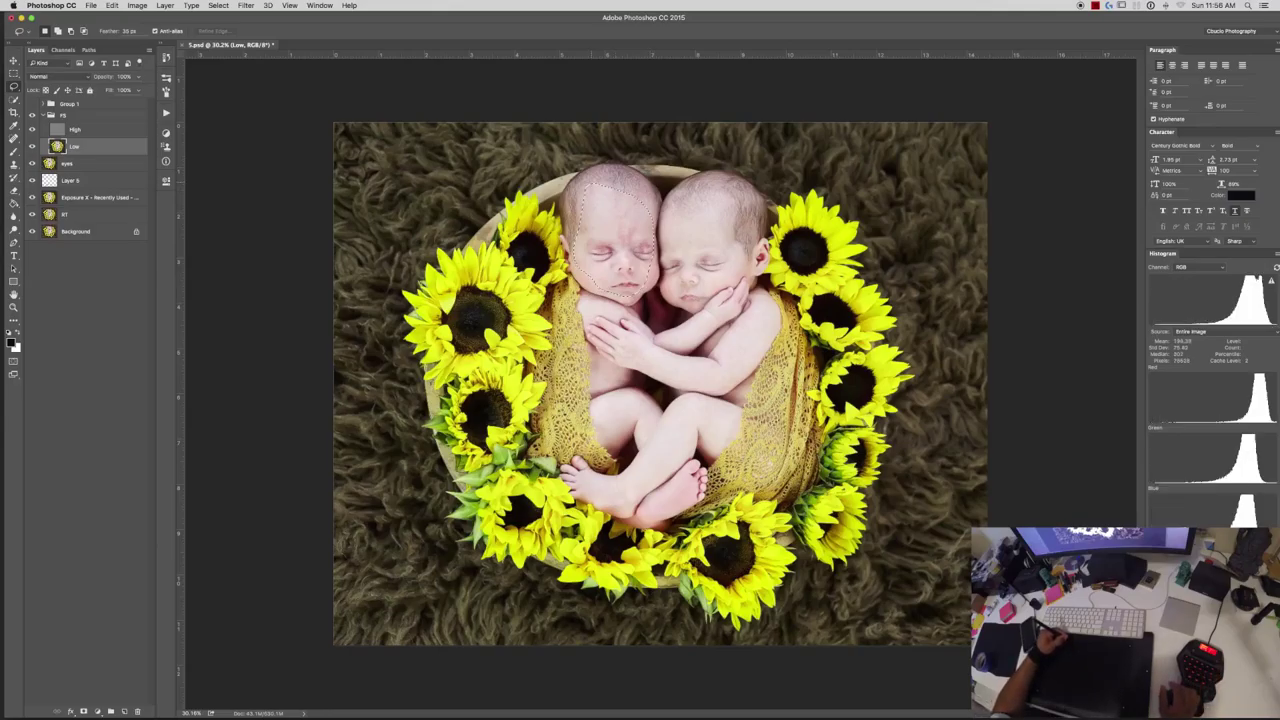
{"action": "left_click", "coordinate": [246, 5]}
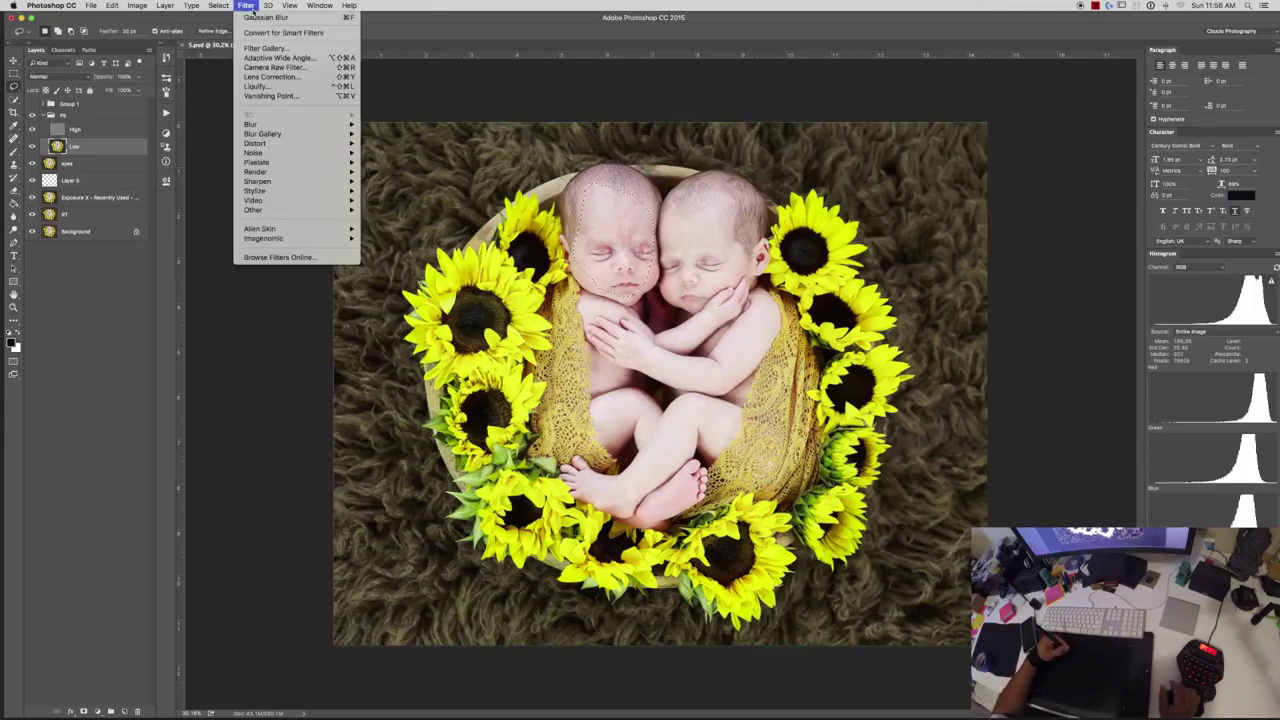
{"action": "key", "text": "Escape"}
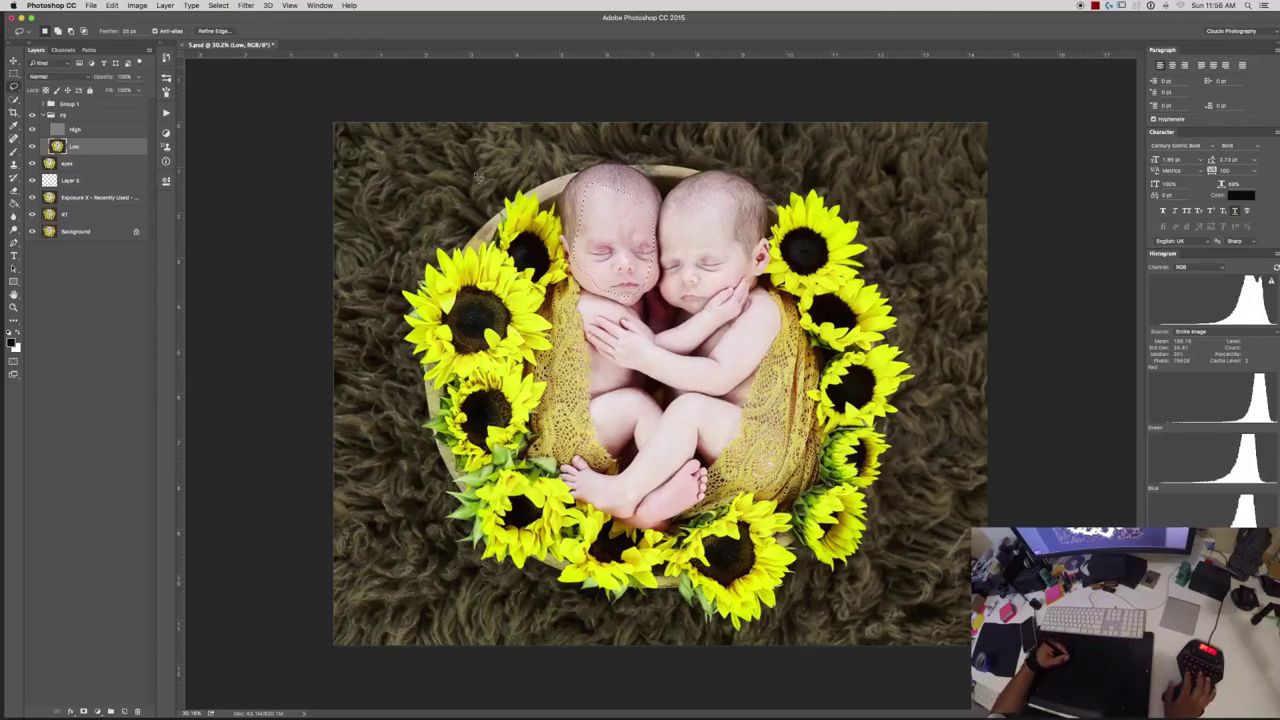
{"action": "key", "text": "super+d"}
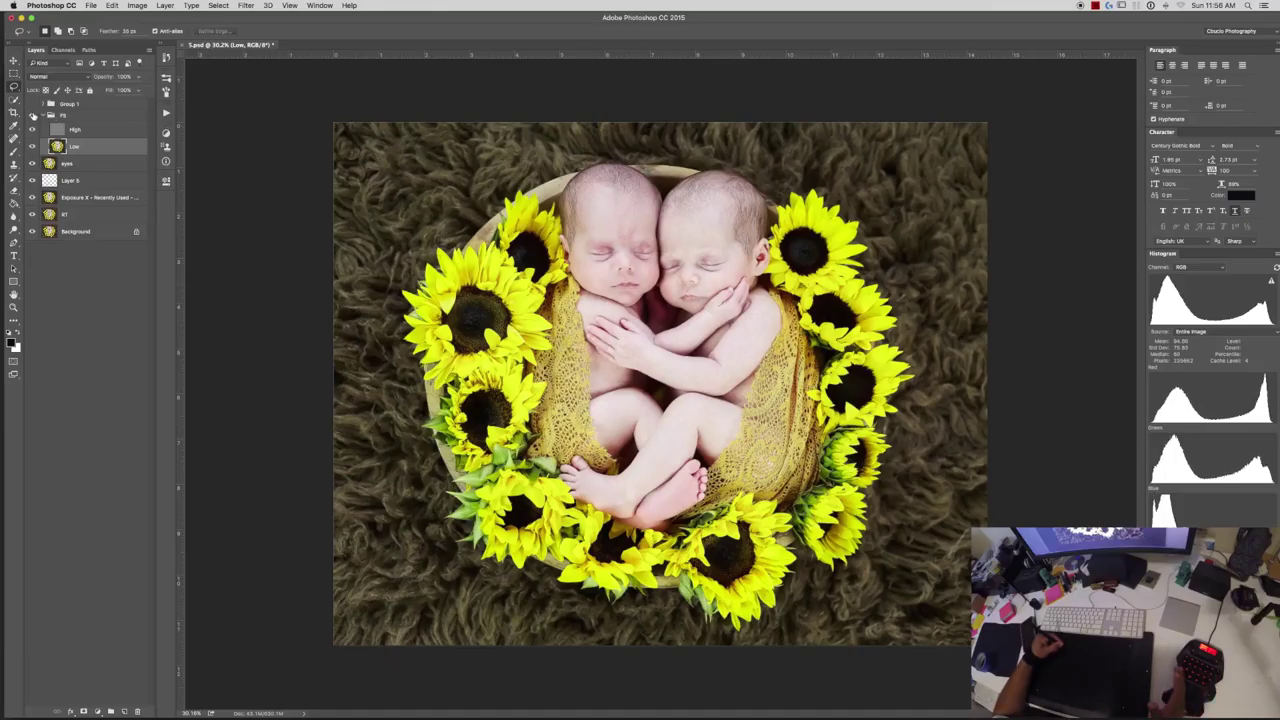
Lower the opacity of the FS group, collapse it, and stamp all visible layers into a new layer above it.
{"action": "left_click", "coordinate": [77, 117]}
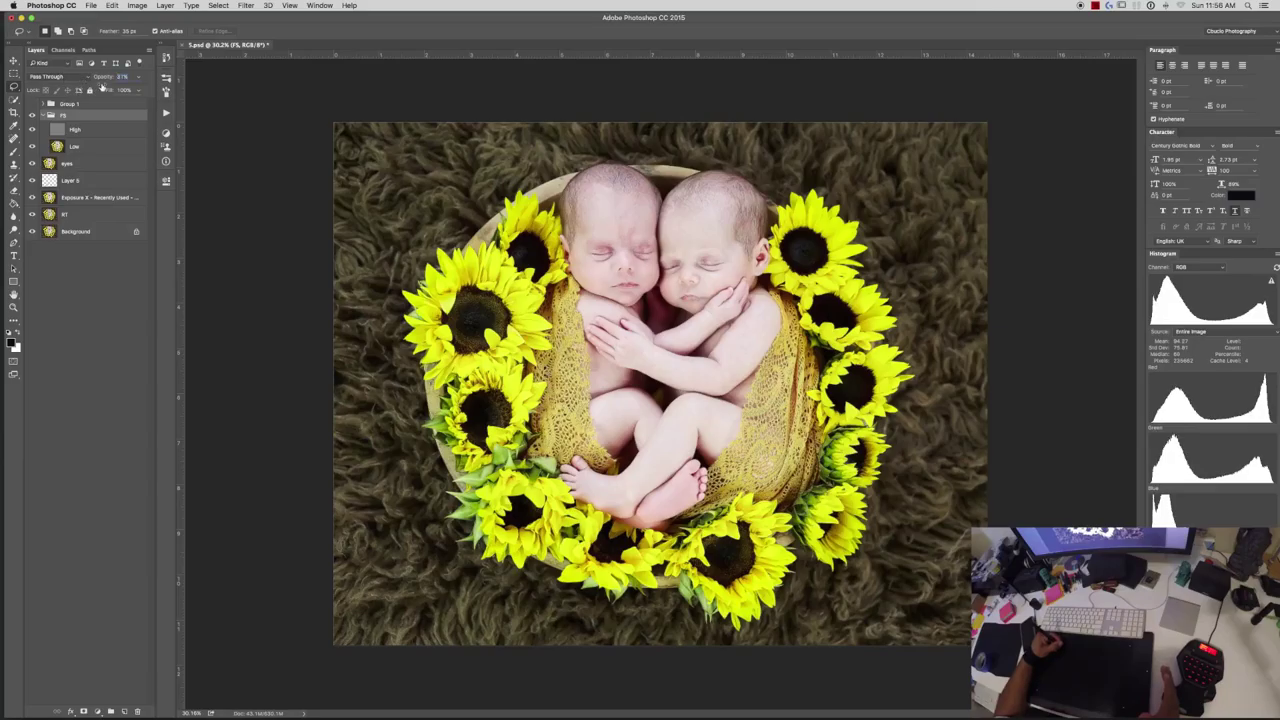
{"action": "left_click", "coordinate": [31, 115]}
{"action": "left_click", "coordinate": [43, 116]}
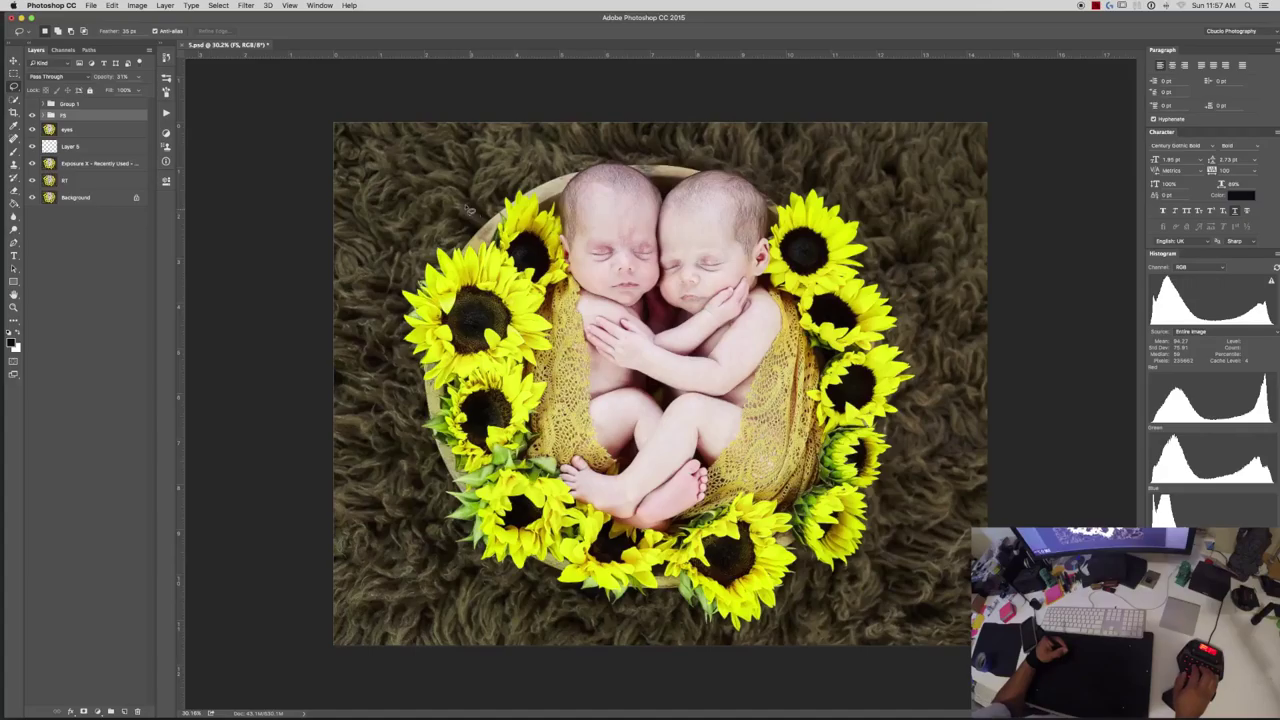
{"action": "key", "text": "ctrl+alt+shift+super+e"}
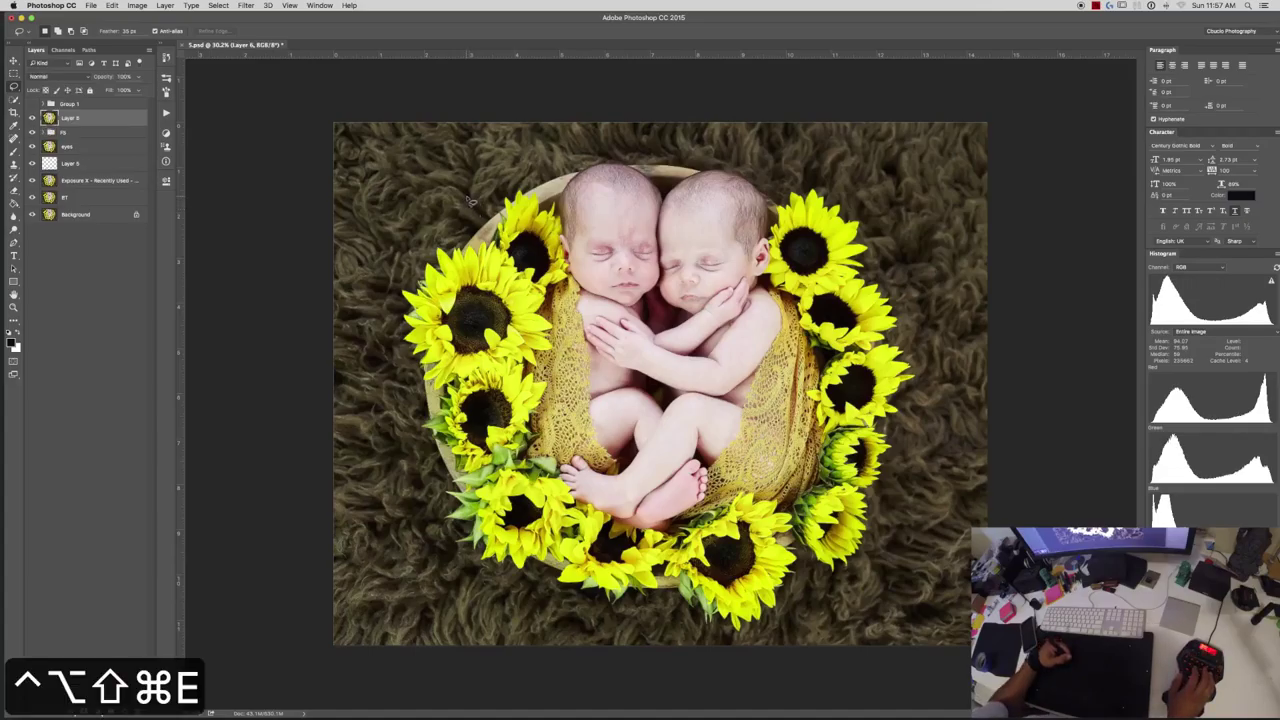
Open Portraiture, Camera Raw and Exposure X on the stamped layer in turn, and leave each without applying changes.
{"action": "key", "text": "ctrl+alt+super+p"}
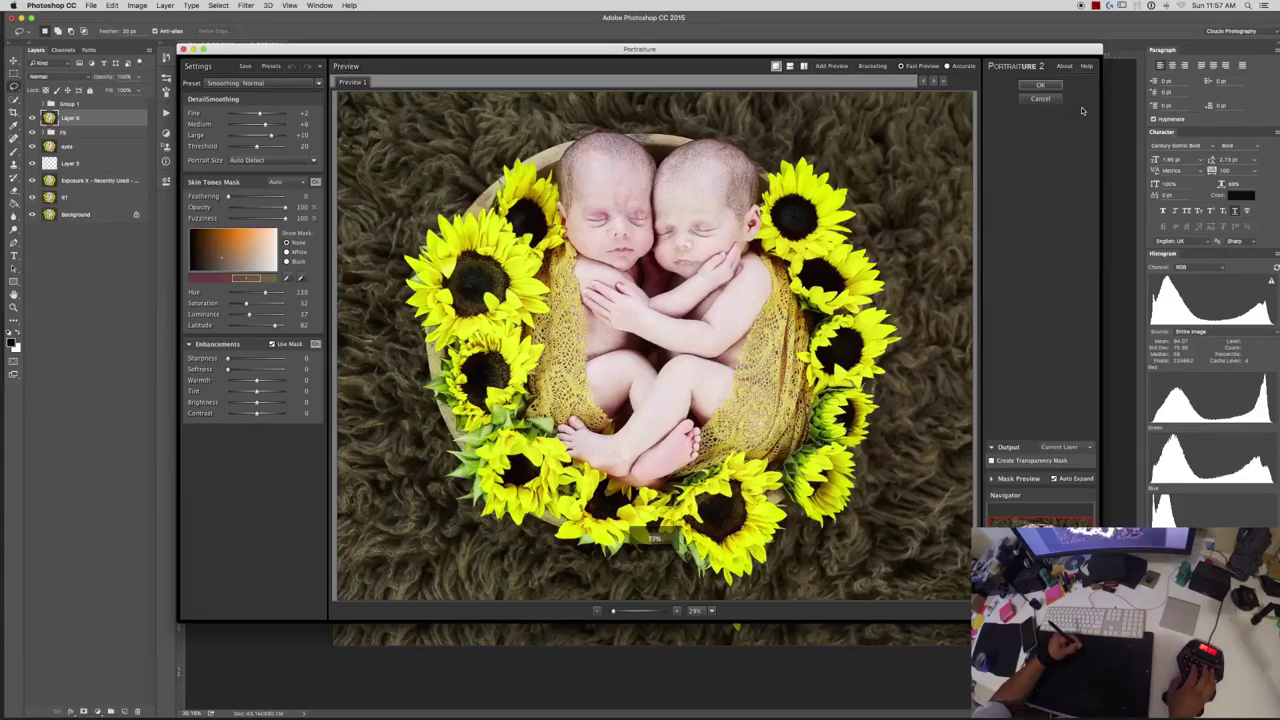
{"action": "left_click", "coordinate": [1040, 100]}
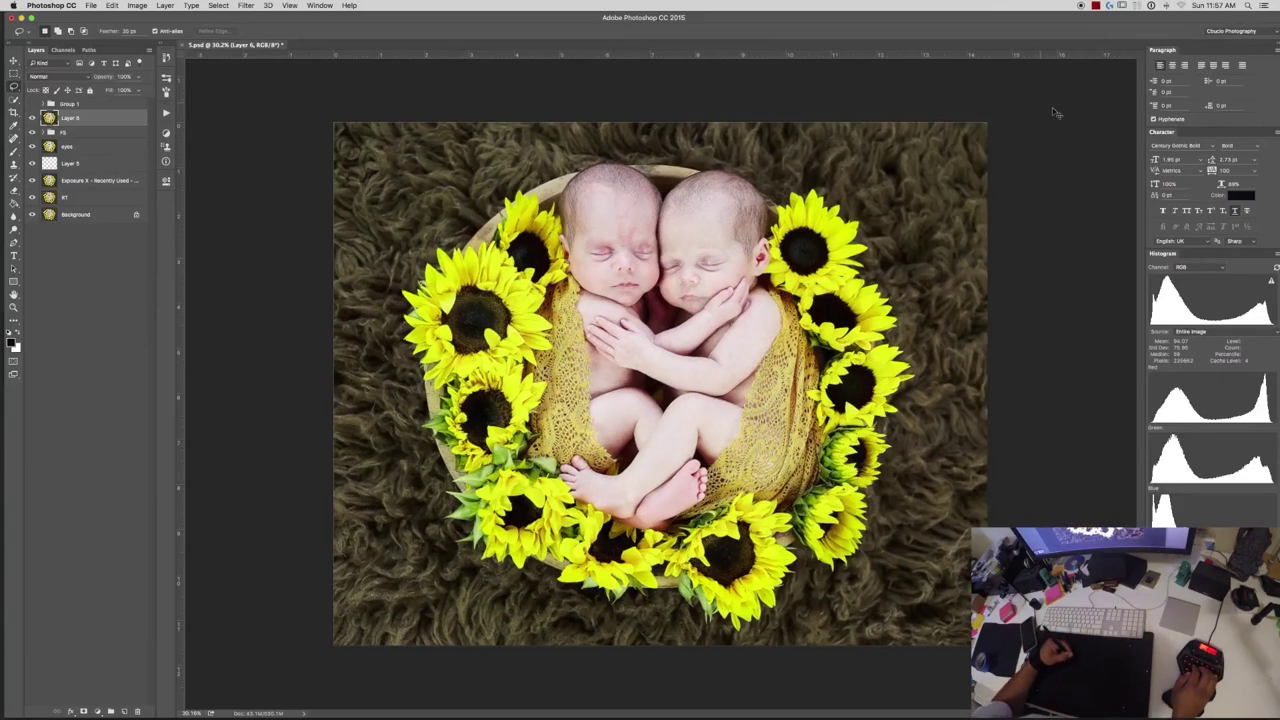
{"action": "key", "text": "shift+super+r"}
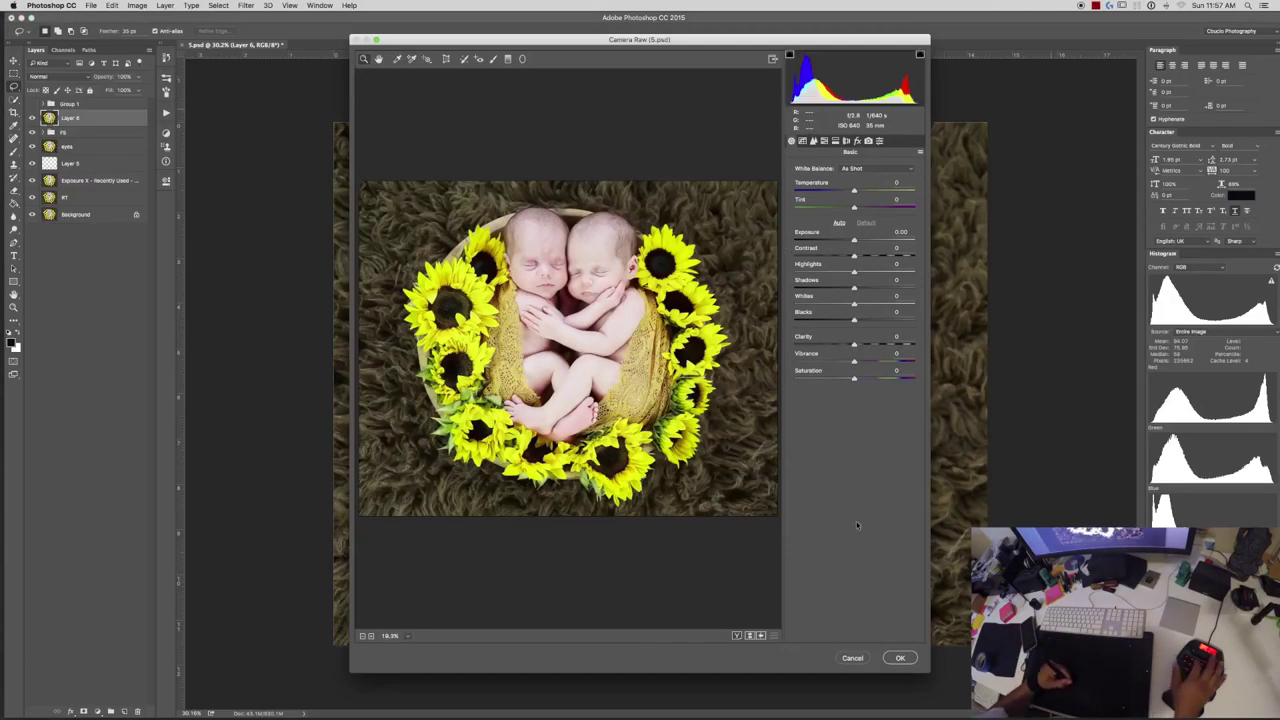
{"action": "left_click", "coordinate": [855, 657]}
{"action": "key", "text": "ctrl+alt+super+e"}
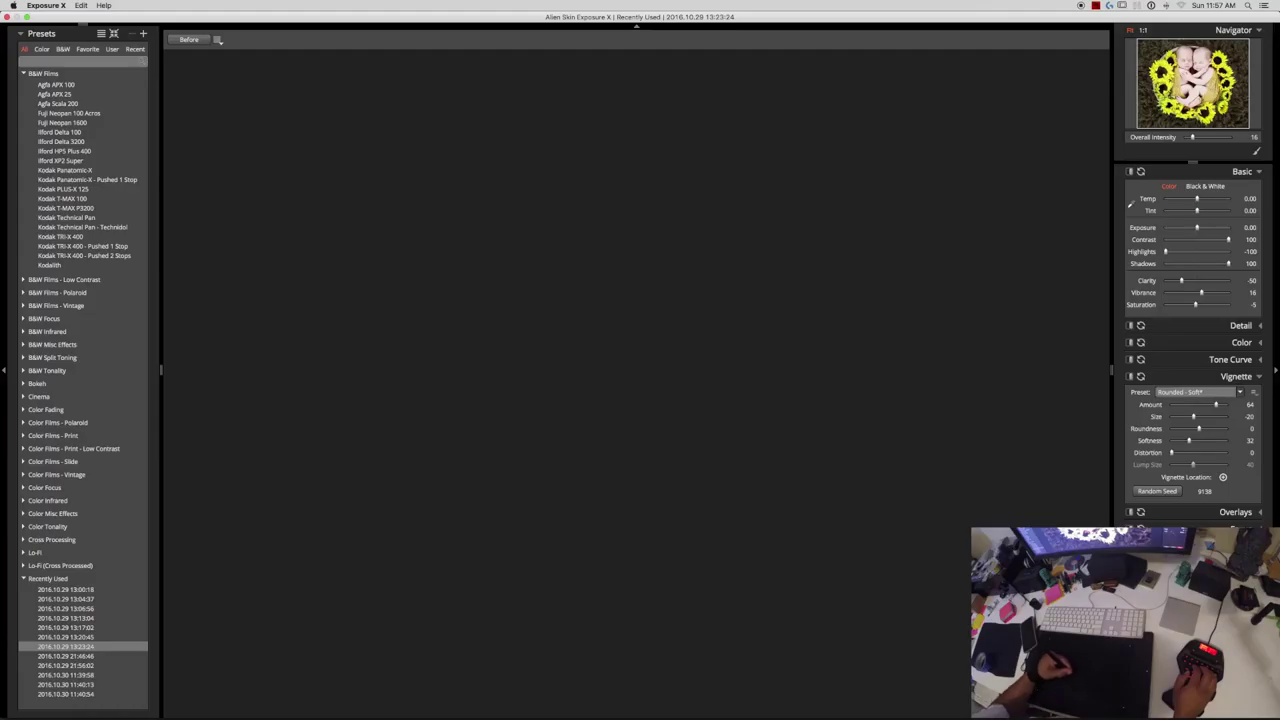
{"action": "key", "text": "Escape"}
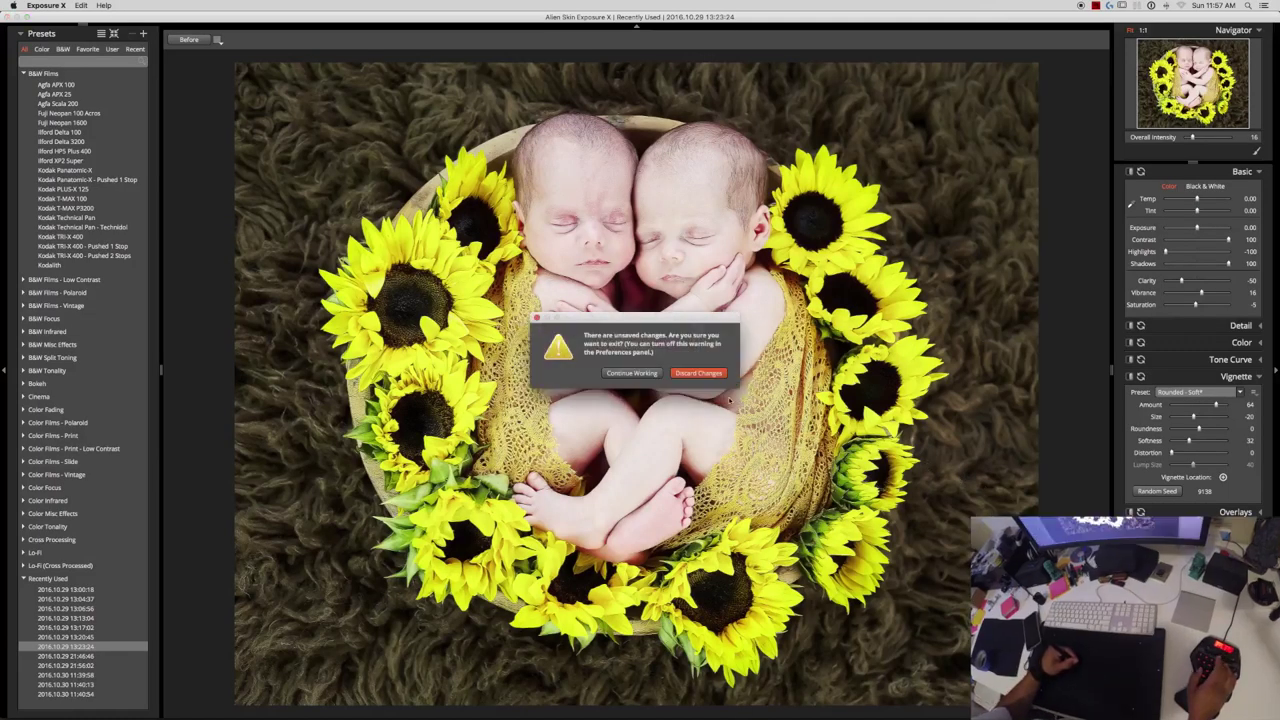
{"action": "left_click", "coordinate": [720, 373]}
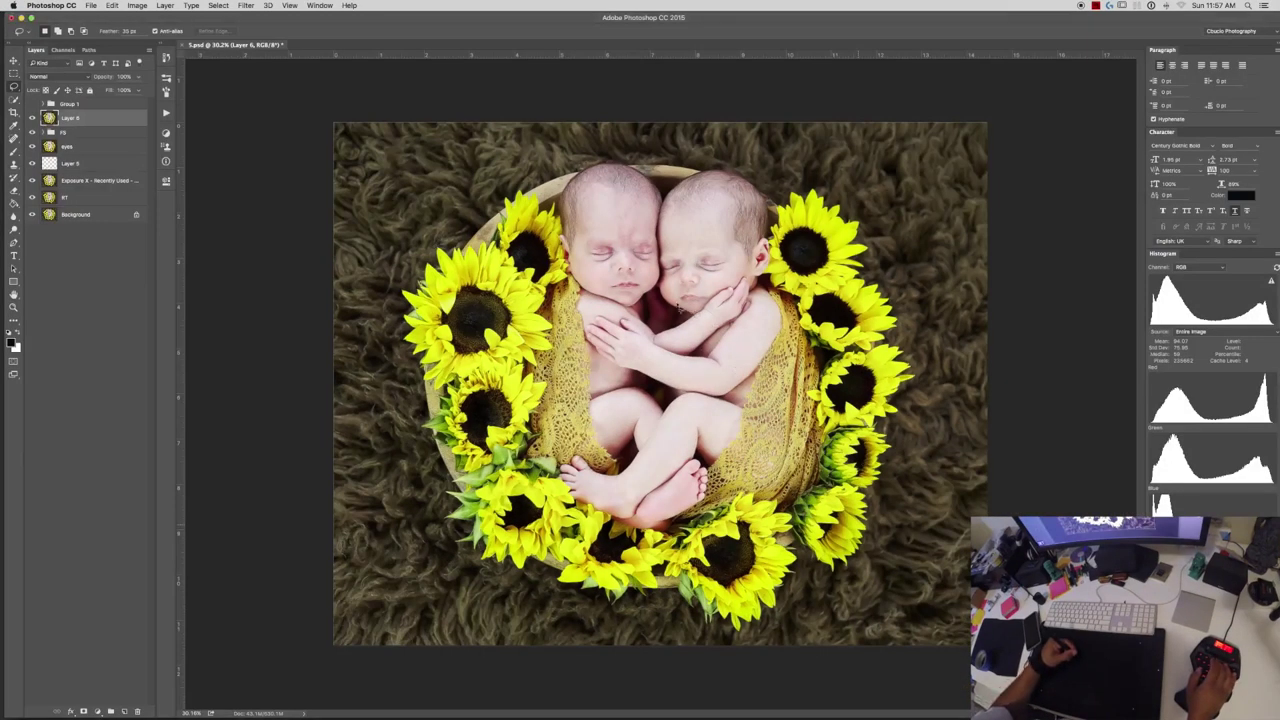
Bring up Free Transform, Save As, and Save for Web with a width of 1600 px, cancelling each one.
{"action": "key", "text": "super+t"}
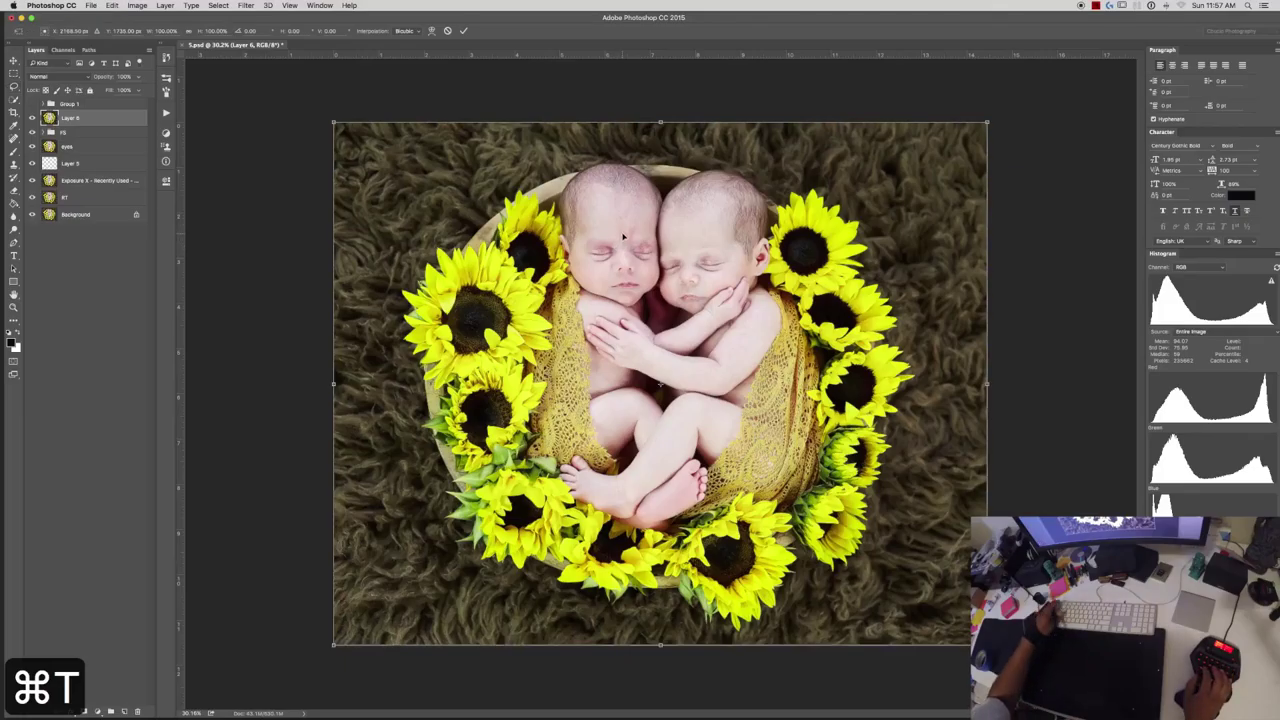
{"action": "key", "text": "Escape"}
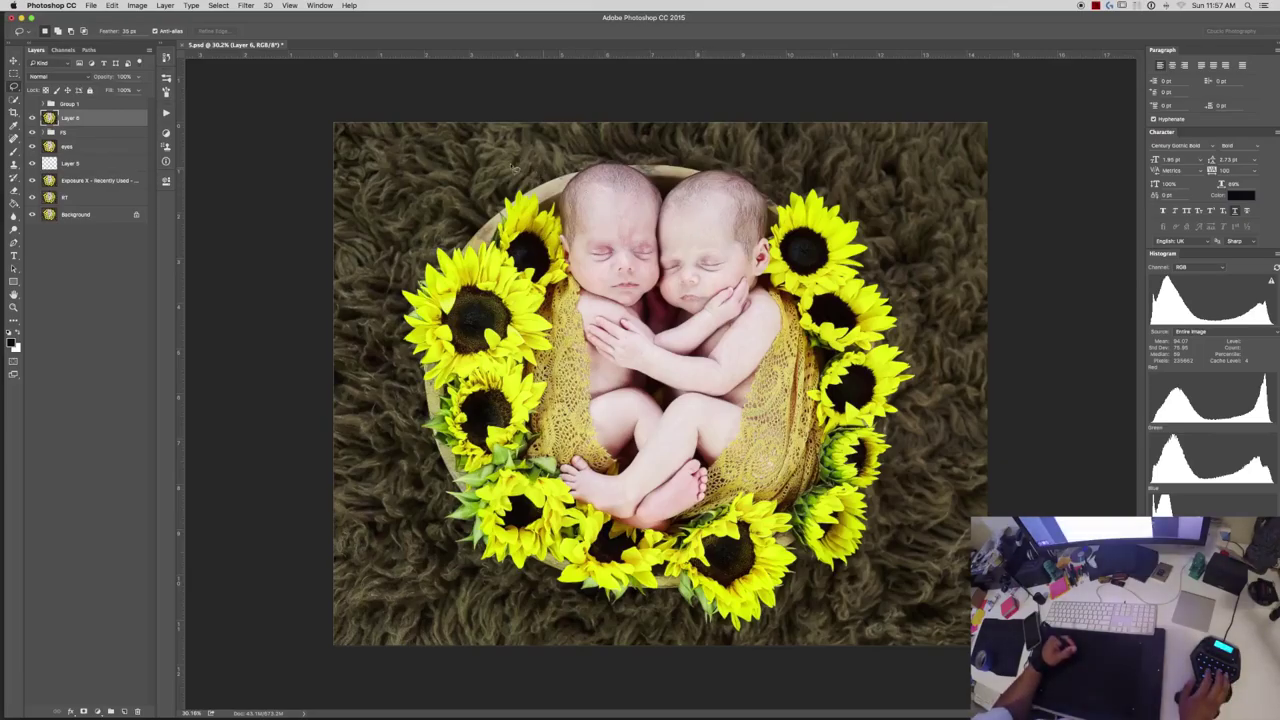
{"action": "key", "text": "shift+super+s"}
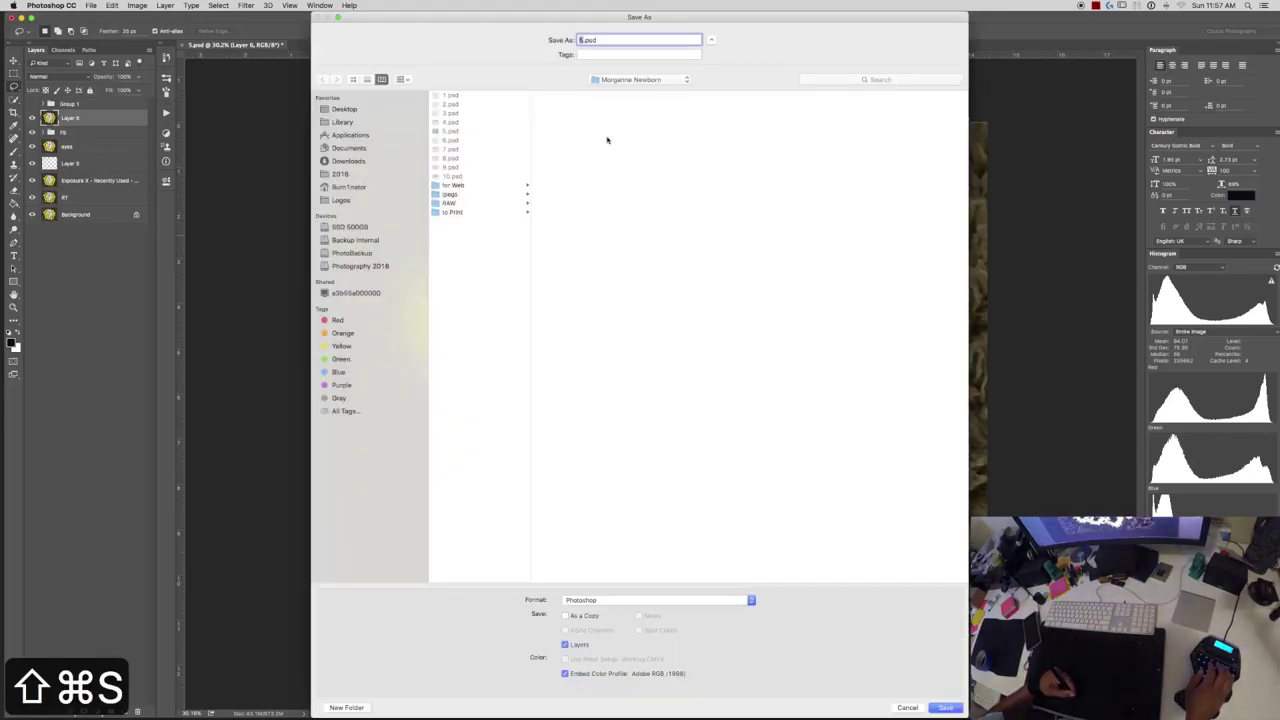
{"action": "left_click", "coordinate": [905, 707]}
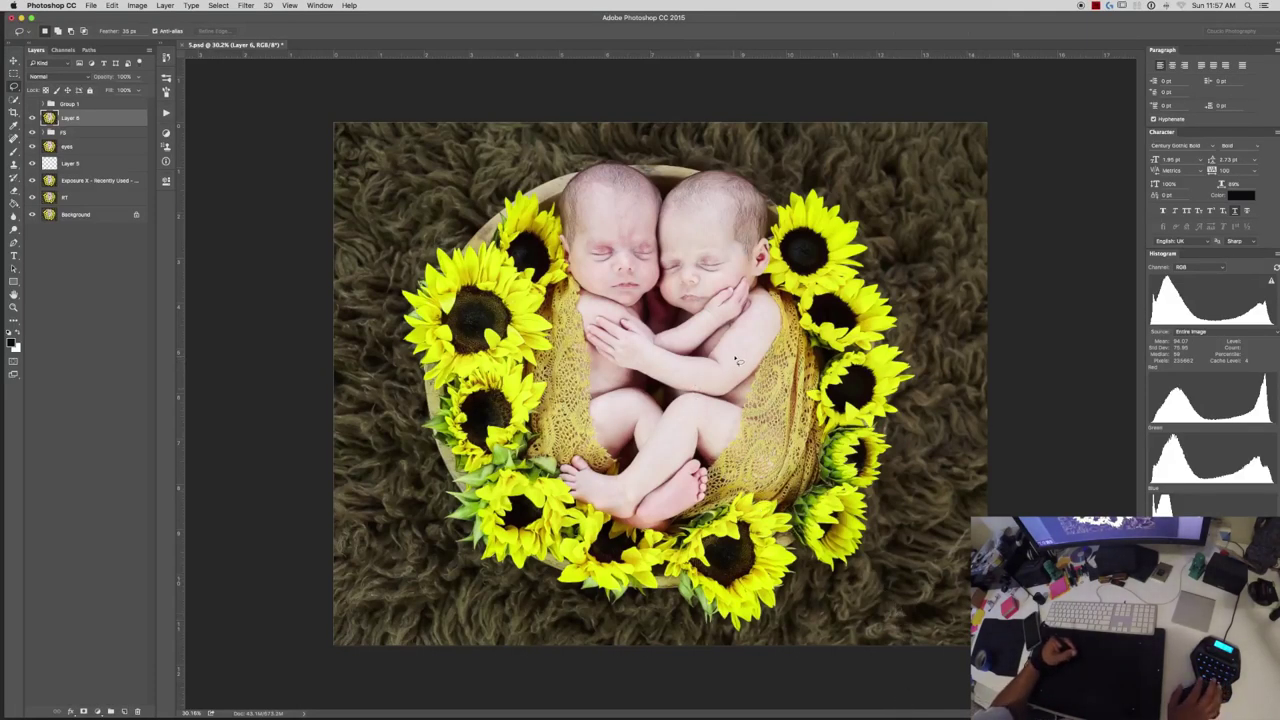
{"action": "key", "text": "alt+shift+super+s"}
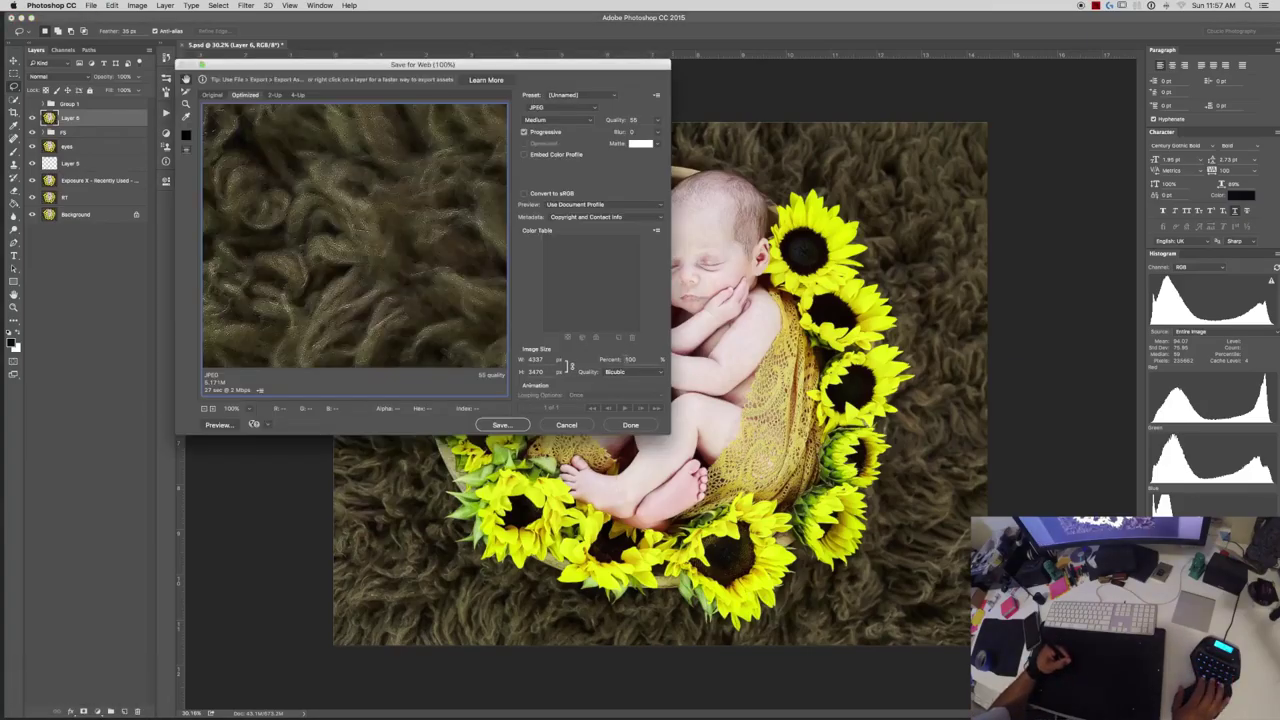
{"action": "type", "text": "1600"}
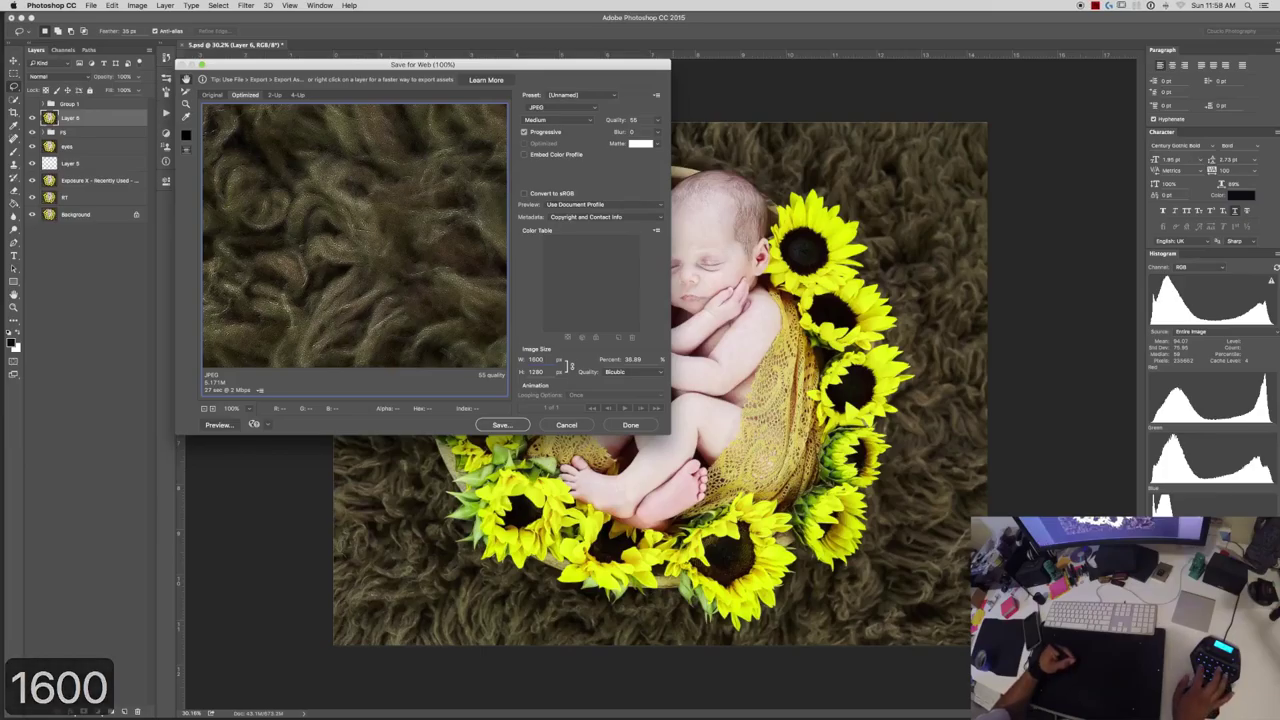
{"action": "key", "text": "Escape"}
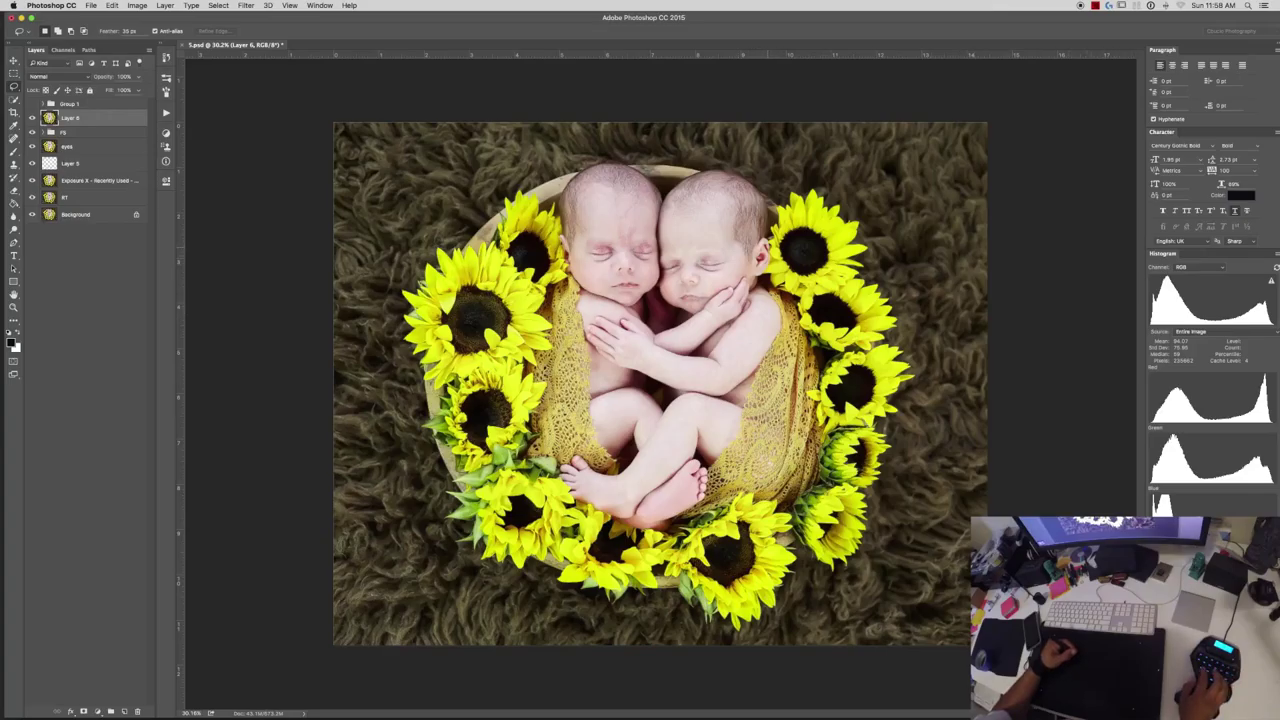
Save the twins document 5.psd and close it.
{"action": "key", "text": "super+s"}
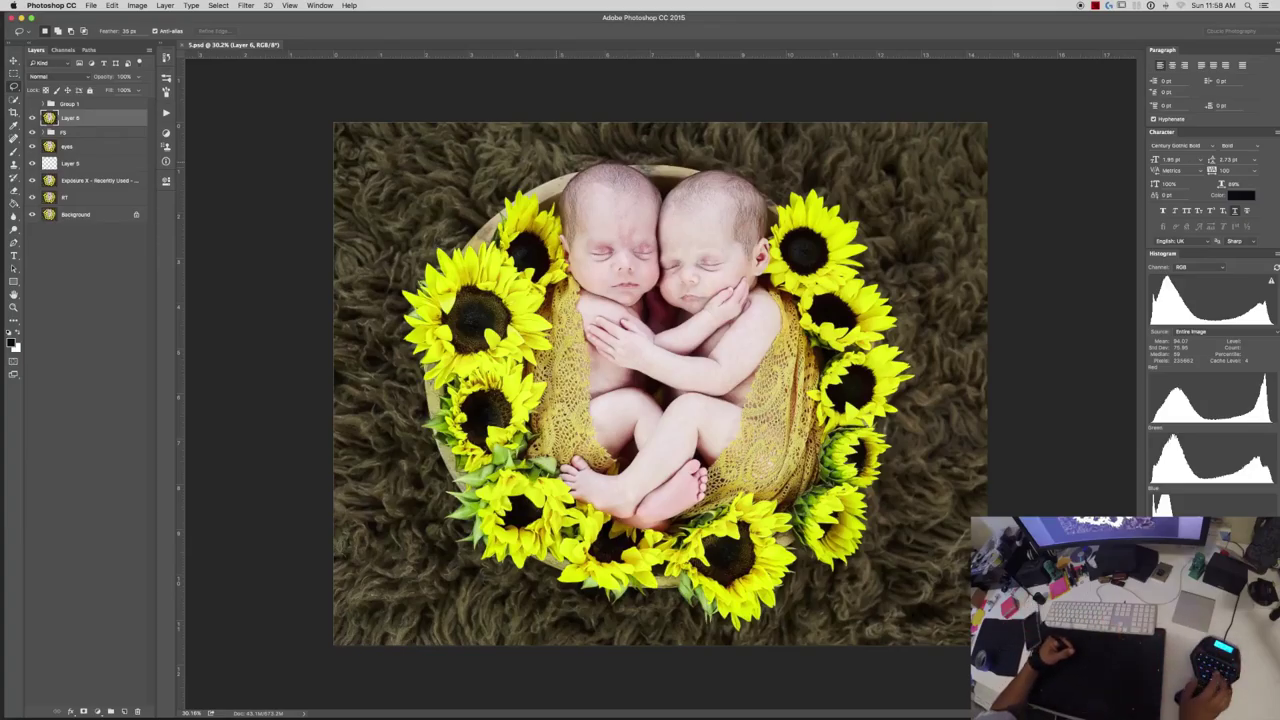
{"action": "key", "text": "super+s"}
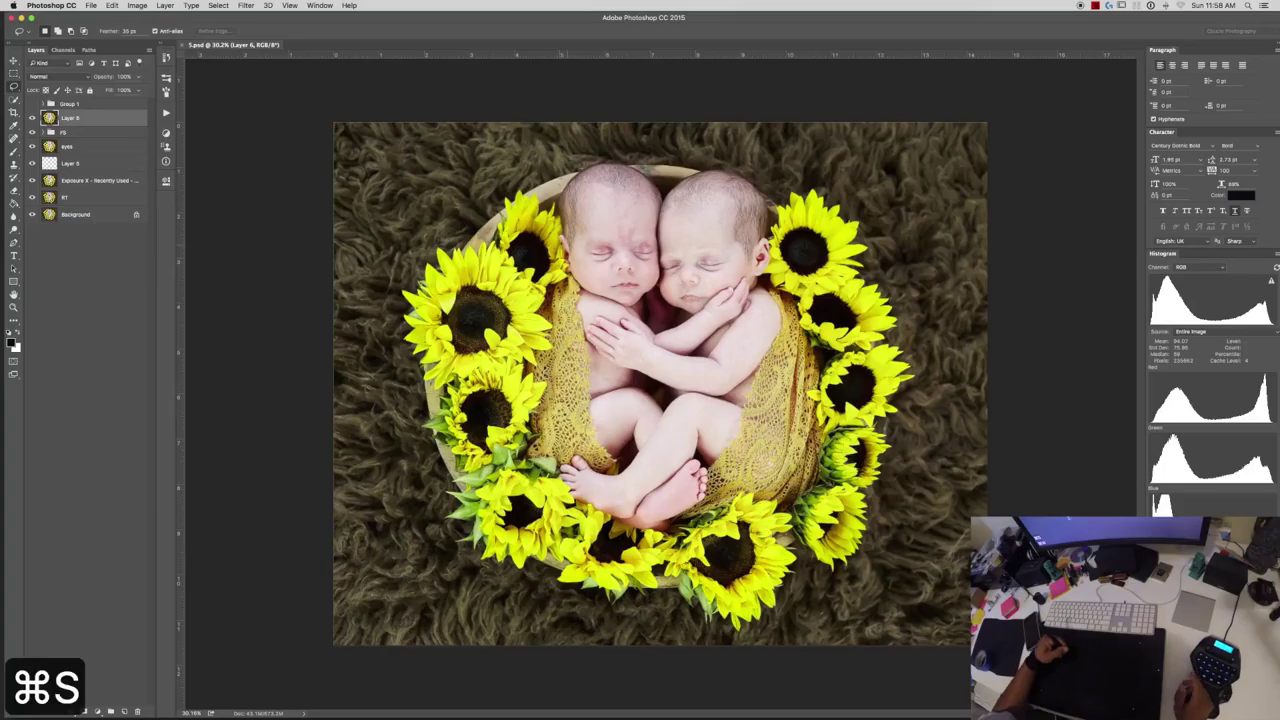
{"action": "key", "text": "super+w"}
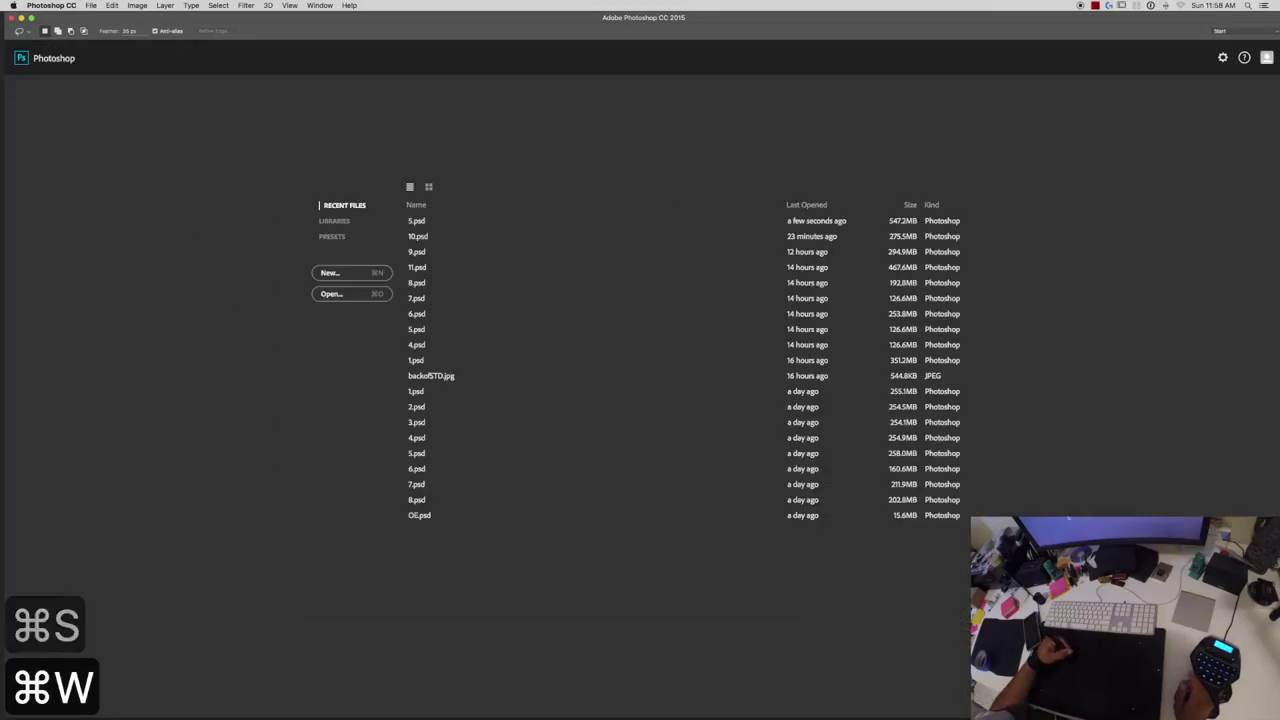
Open 2.psd, group all layers above the Background, and hide the group.
{"action": "key", "text": "super+o"}
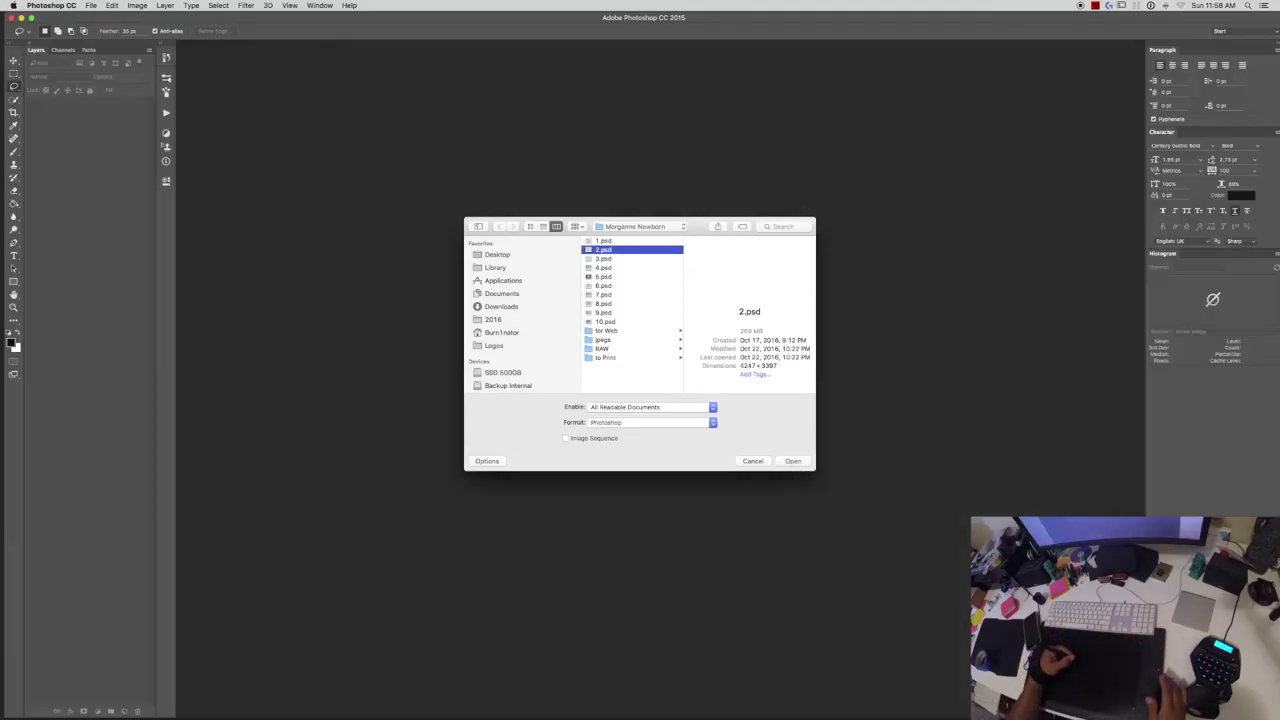
{"action": "key", "text": "Return"}
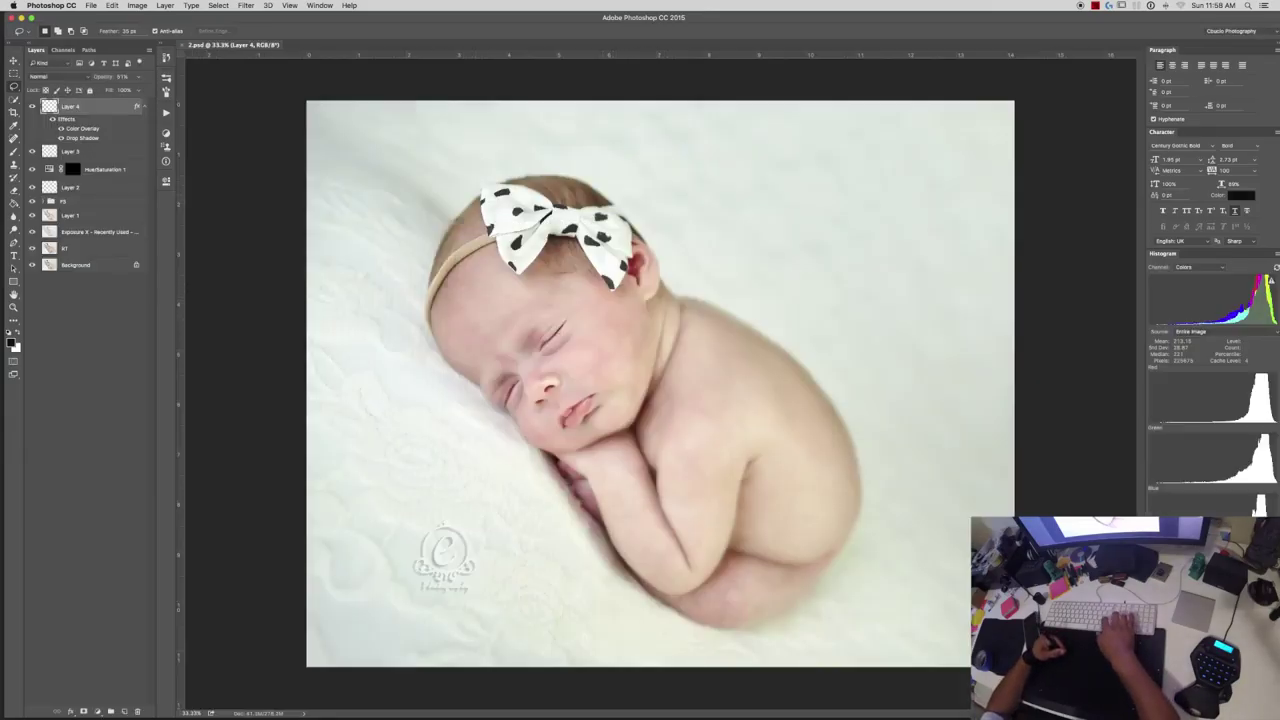
{"action": "key", "text": "super+alt+a"}
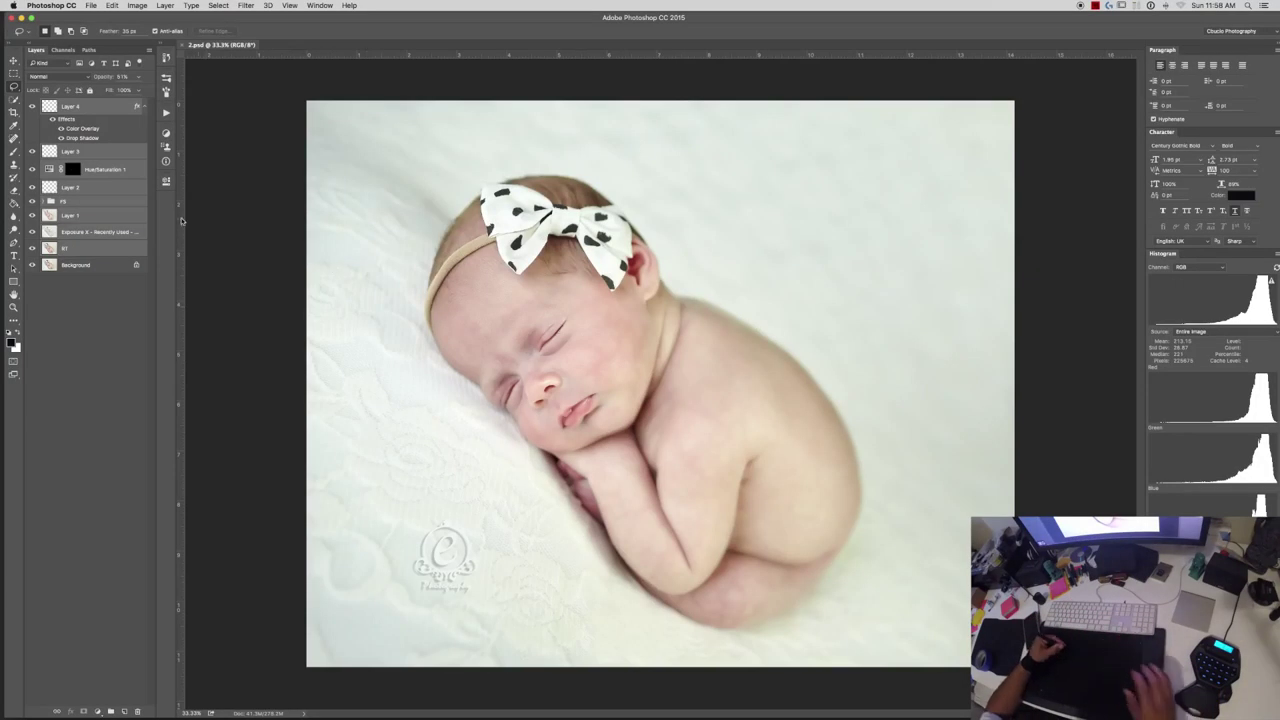
{"action": "key", "text": "super+g"}
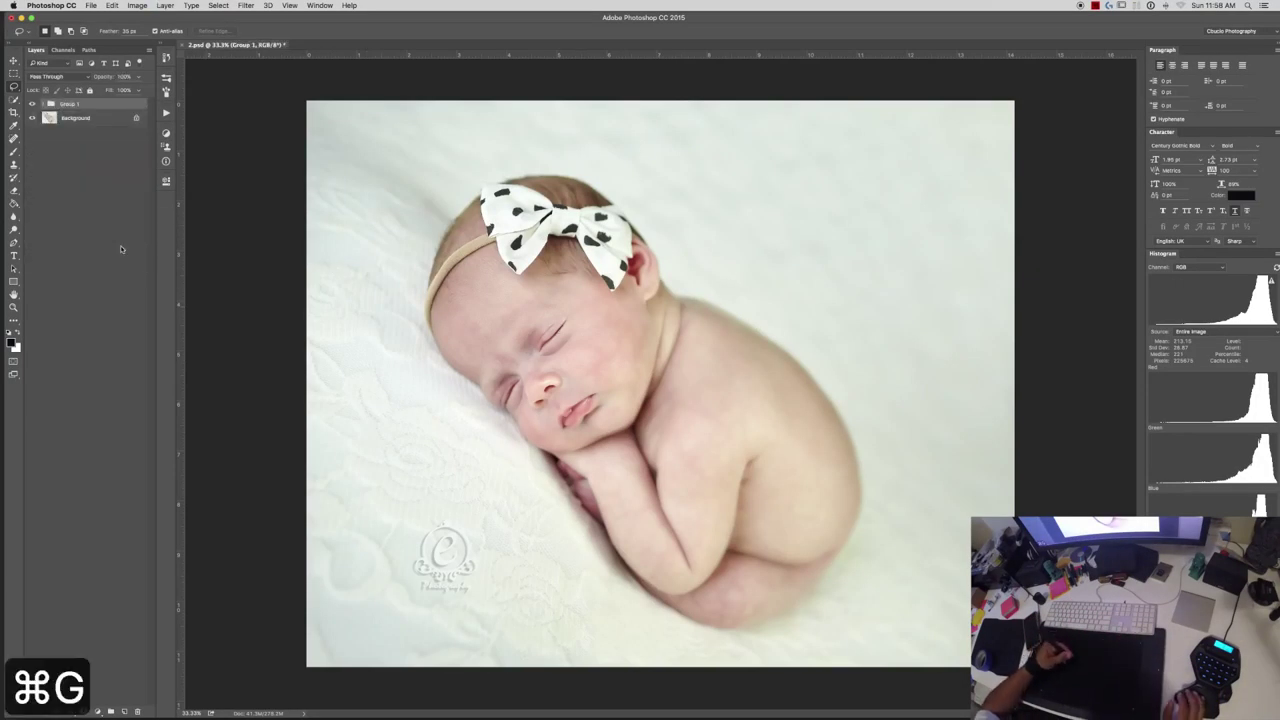
{"action": "left_click", "coordinate": [32, 104]}
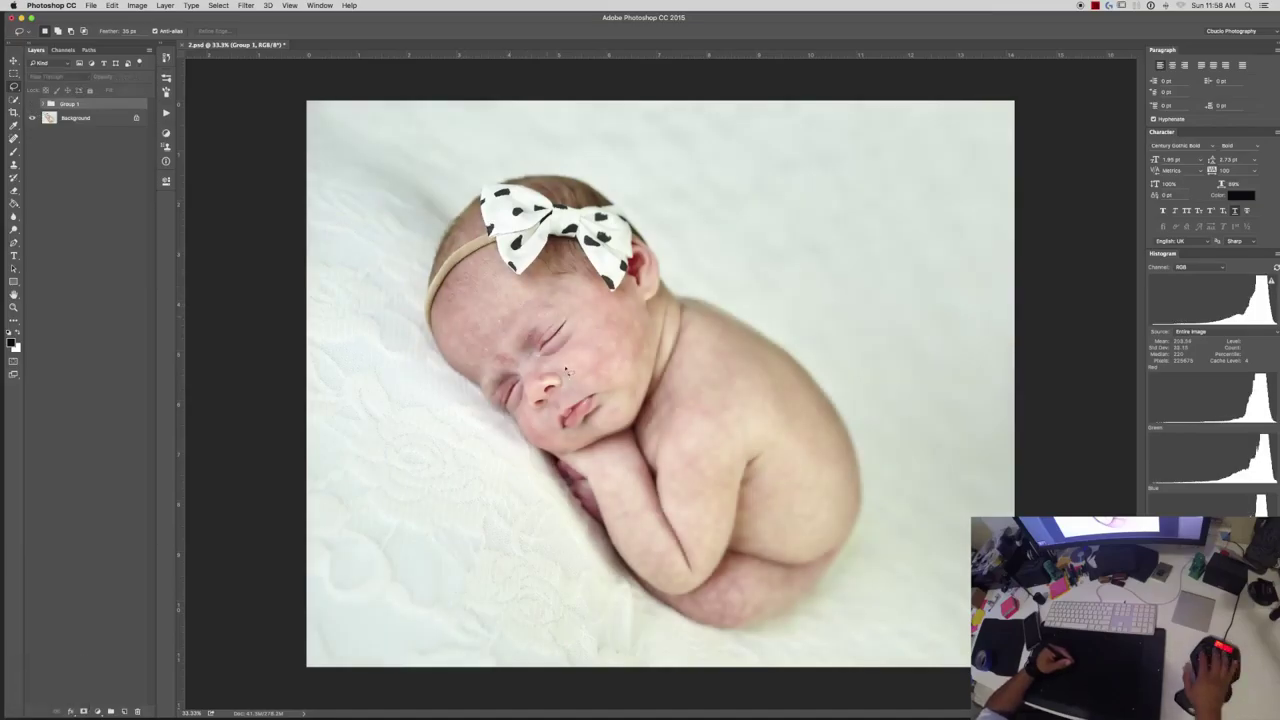
{"action": "key", "text": "super+F1"}
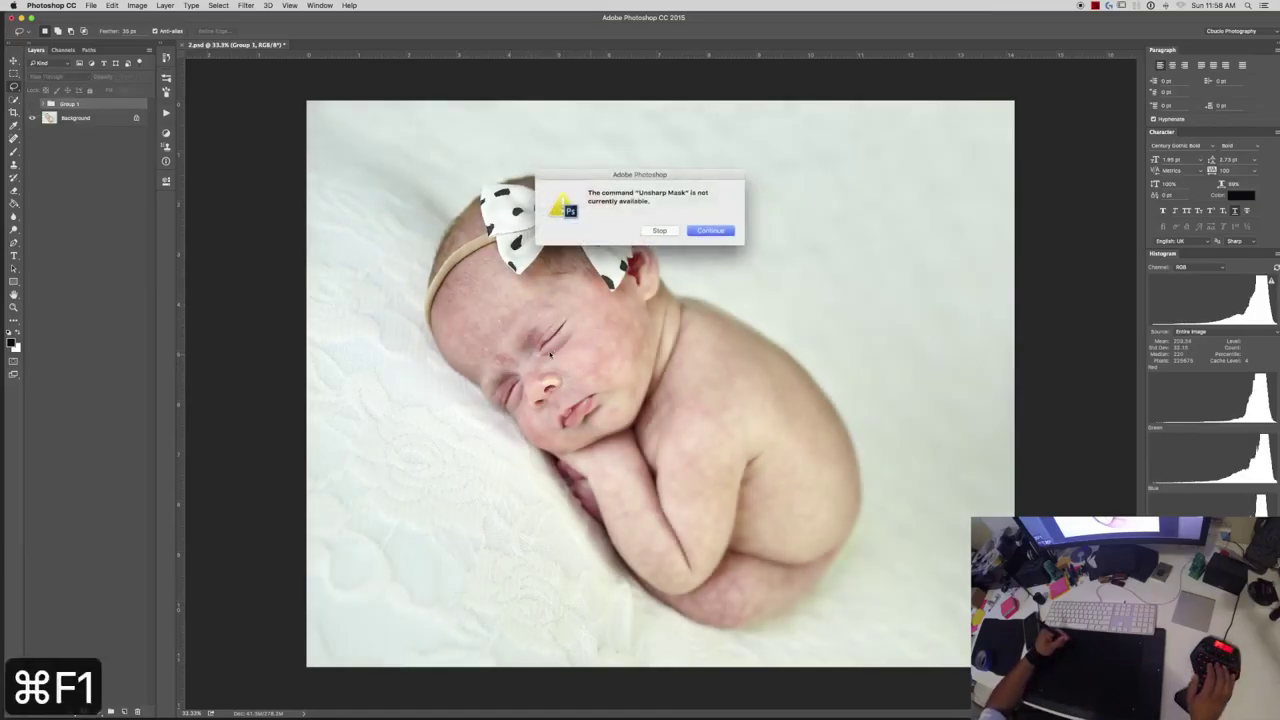
{"action": "key", "text": "ctrl+alt+super+p"}
{"action": "left_click", "coordinate": [657, 229]}
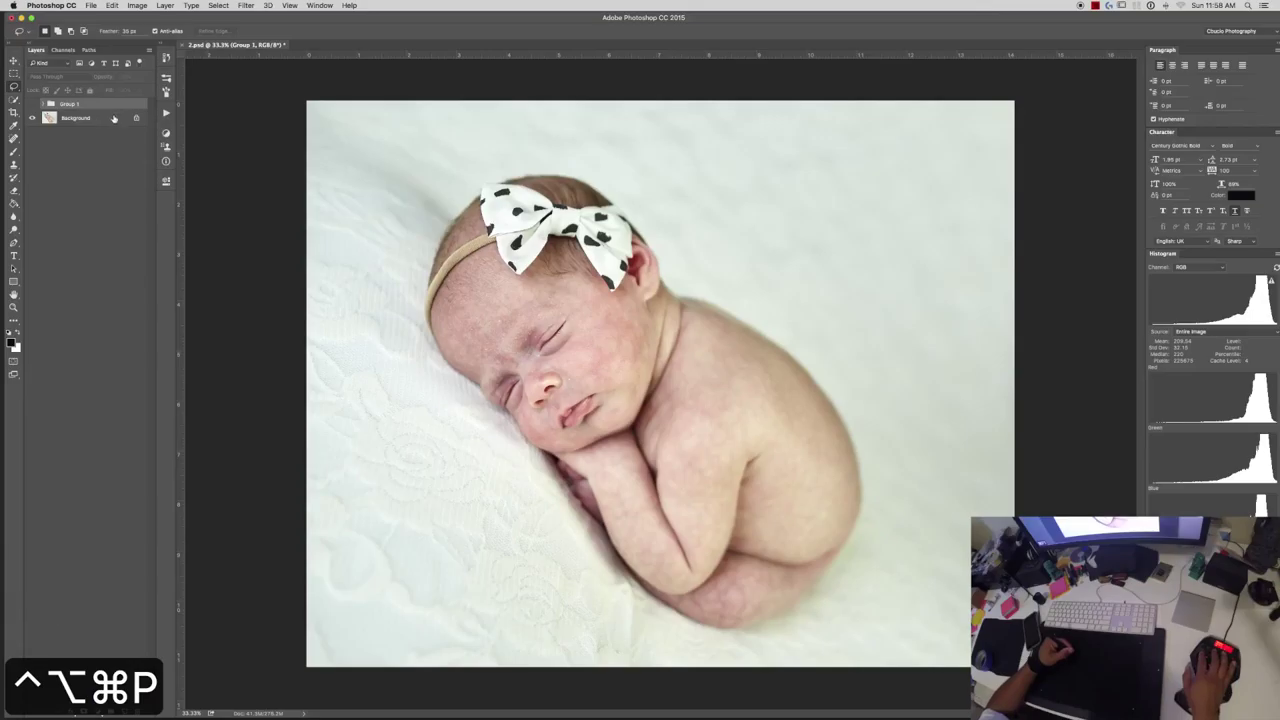
Run the sharpening action on the Background to create the RT layer, and smooth it with Portraiture's Smoothing: Normal preset.
{"action": "key", "text": "super+F1"}
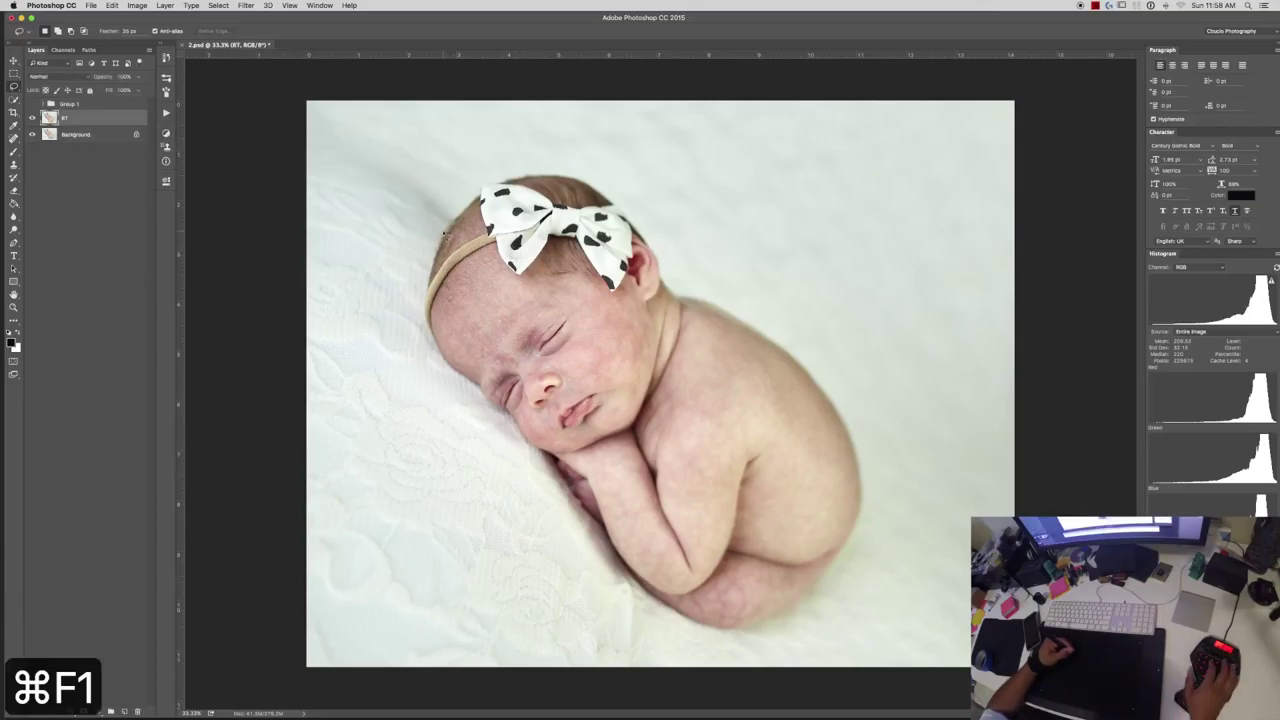
{"action": "key", "text": "ctrl+alt+super+p"}
{"action": "key", "text": "Return"}
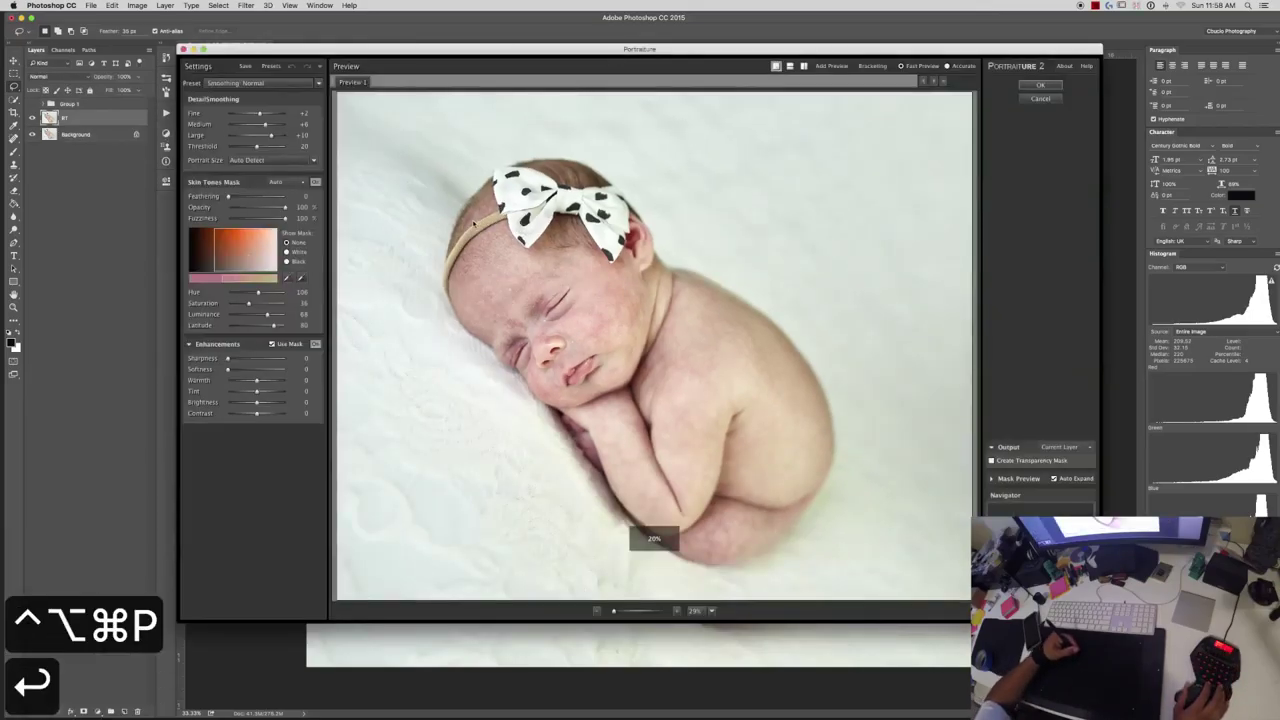
Apply the Exposure X filter to the RT layer with its current settings.
{"action": "key", "text": "ctrl+alt+super+e"}
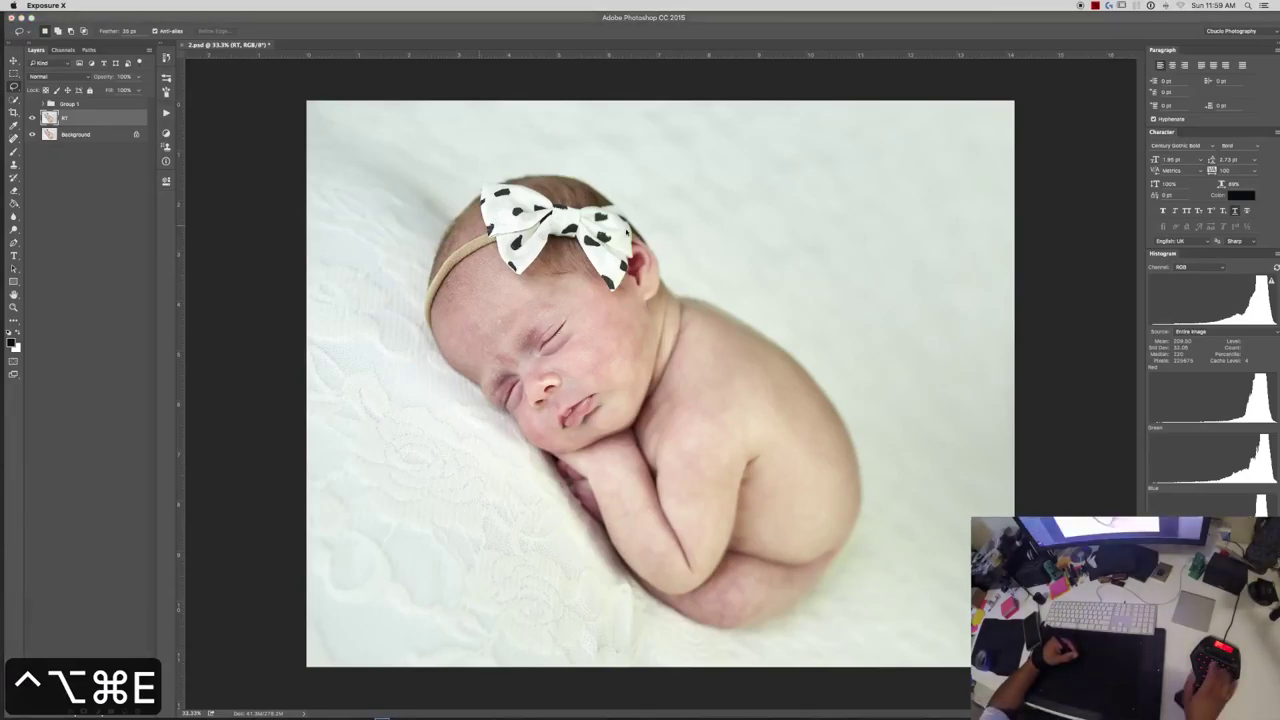
{"action": "key", "text": "Return"}
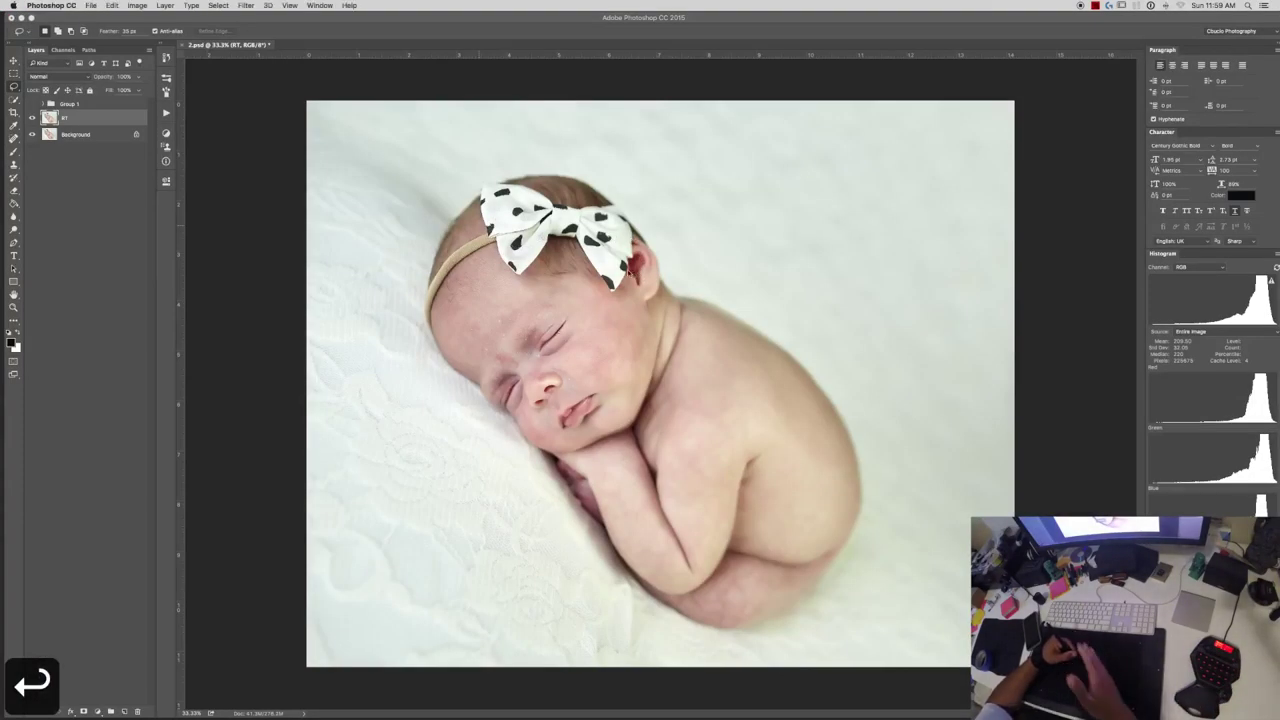